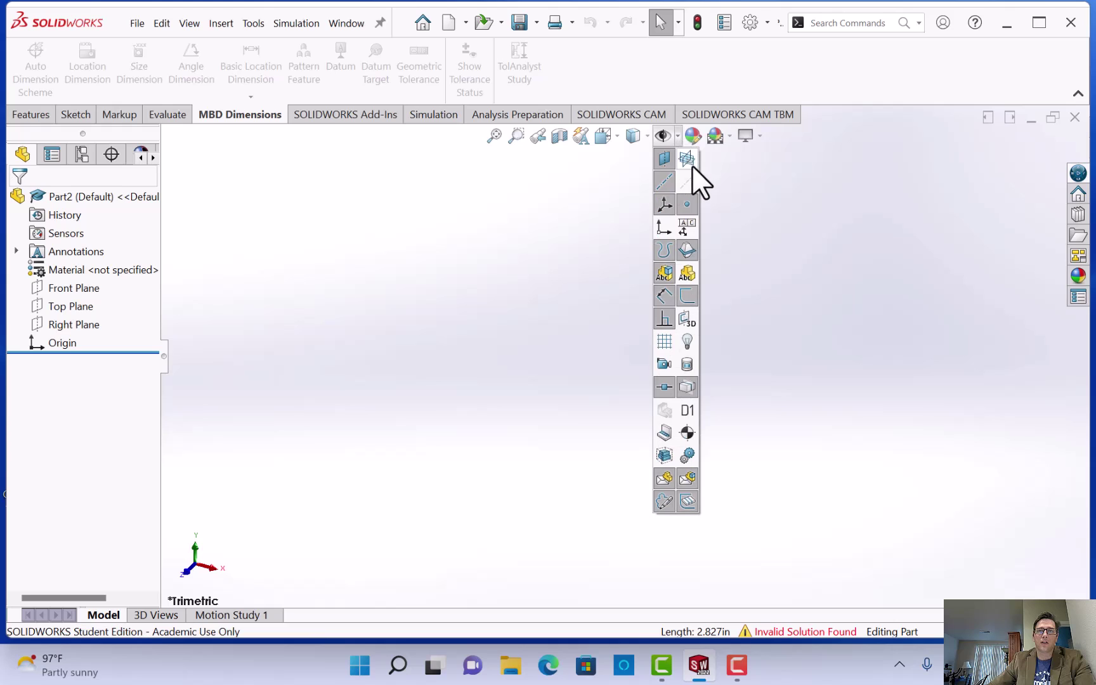
# - Show the three reference planes and switch the part's unit system to IPS
pyautogui.click(691, 167)
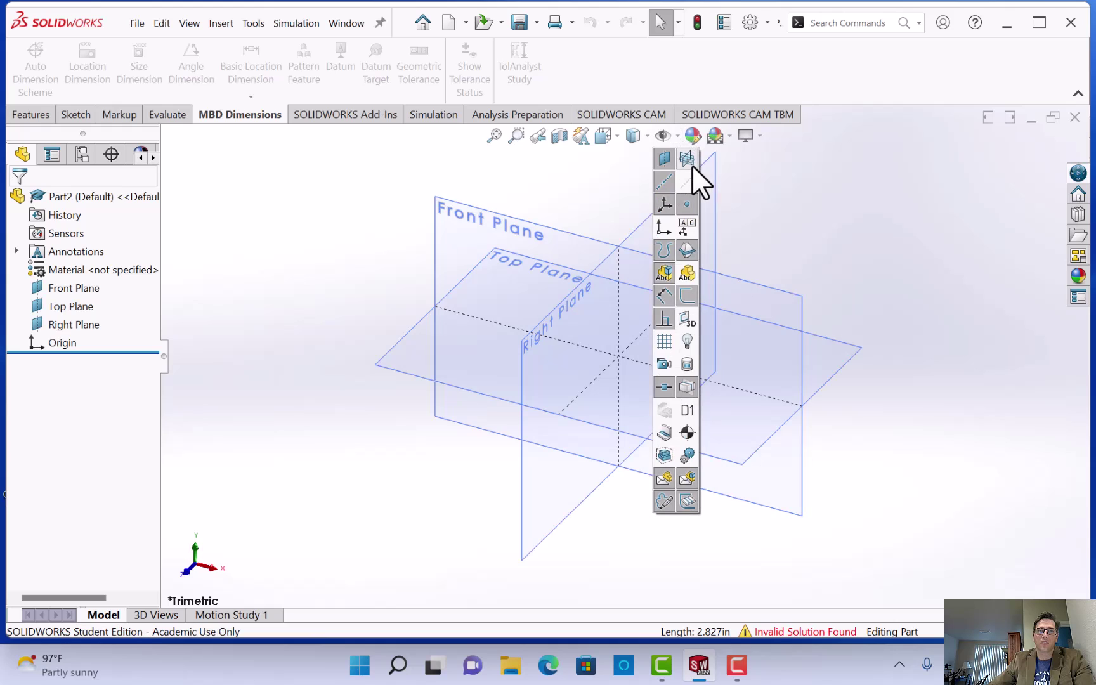
pyautogui.click(764, 23)
pyautogui.click(765, 47)
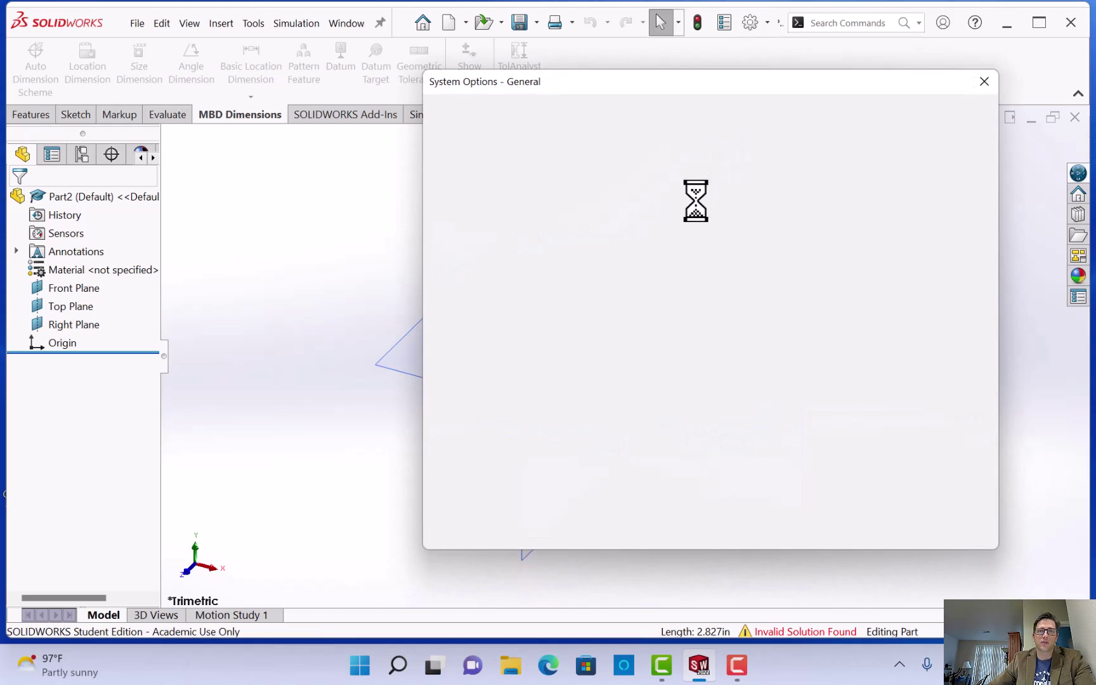
pyautogui.click(543, 114)
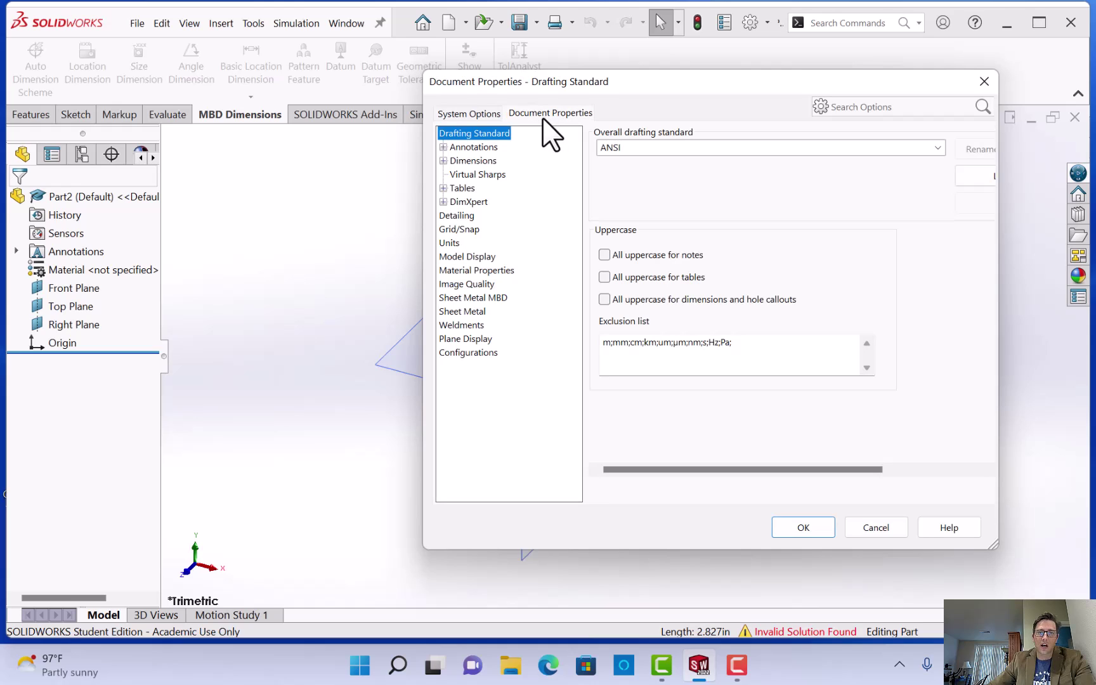
pyautogui.click(477, 246)
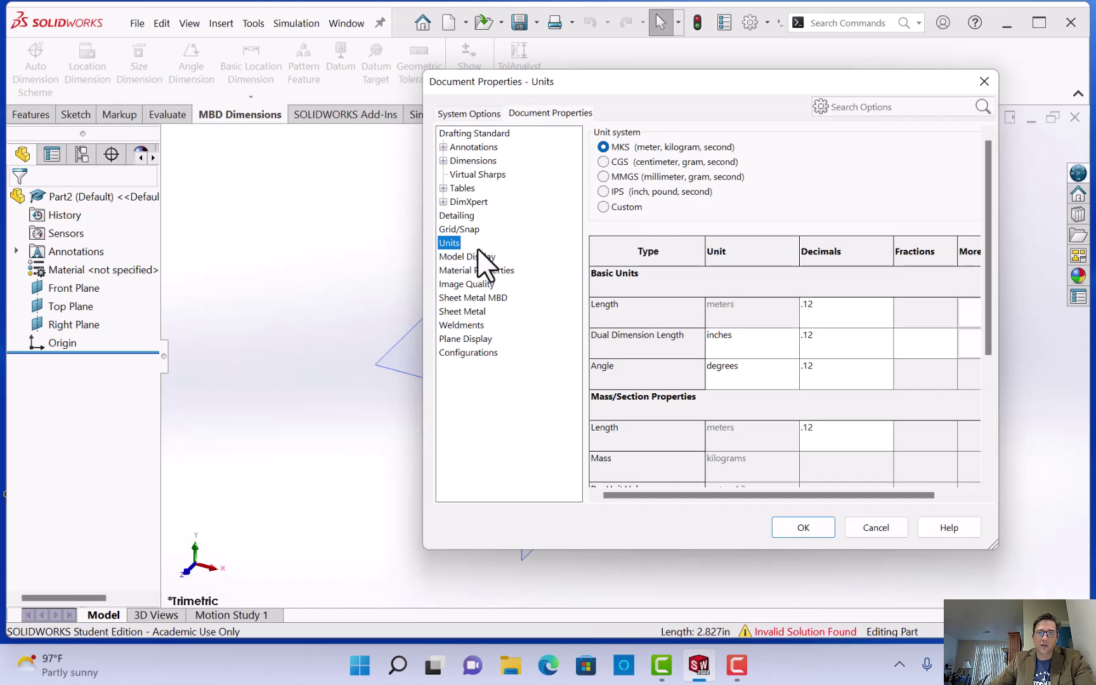
pyautogui.click(614, 191)
# - Set length, dual dimension, angle and mass/section length to three decimals (.123) and apply
pyautogui.click(851, 311)
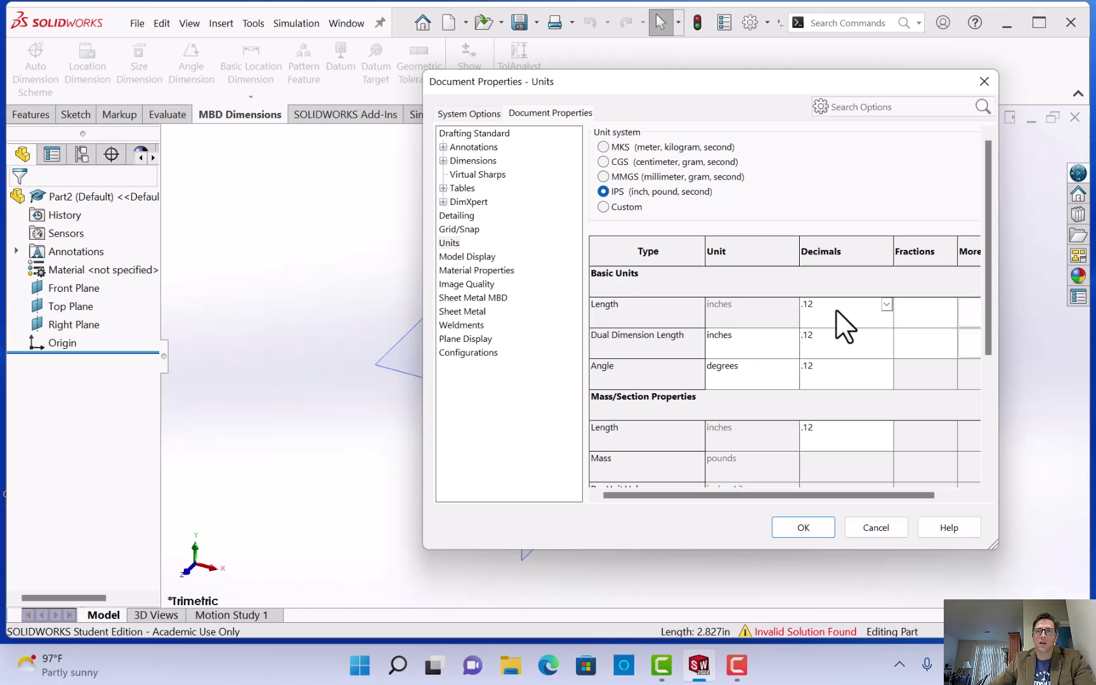
pyautogui.click(886, 304)
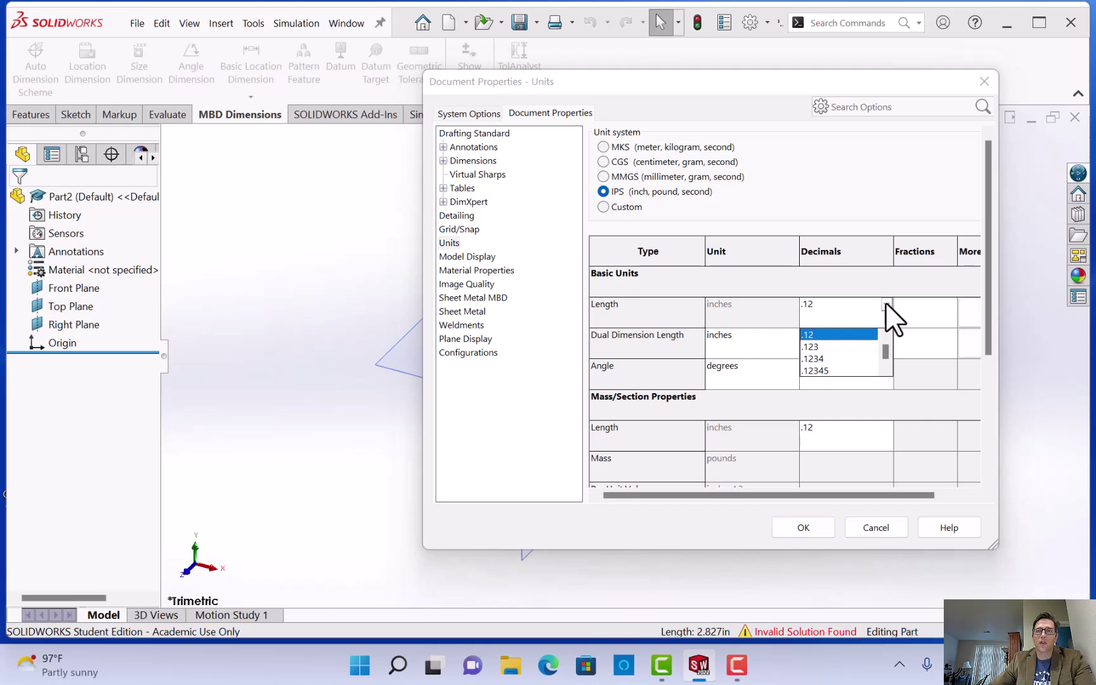
pyautogui.click(847, 348)
pyautogui.click(876, 374)
pyautogui.click(863, 344)
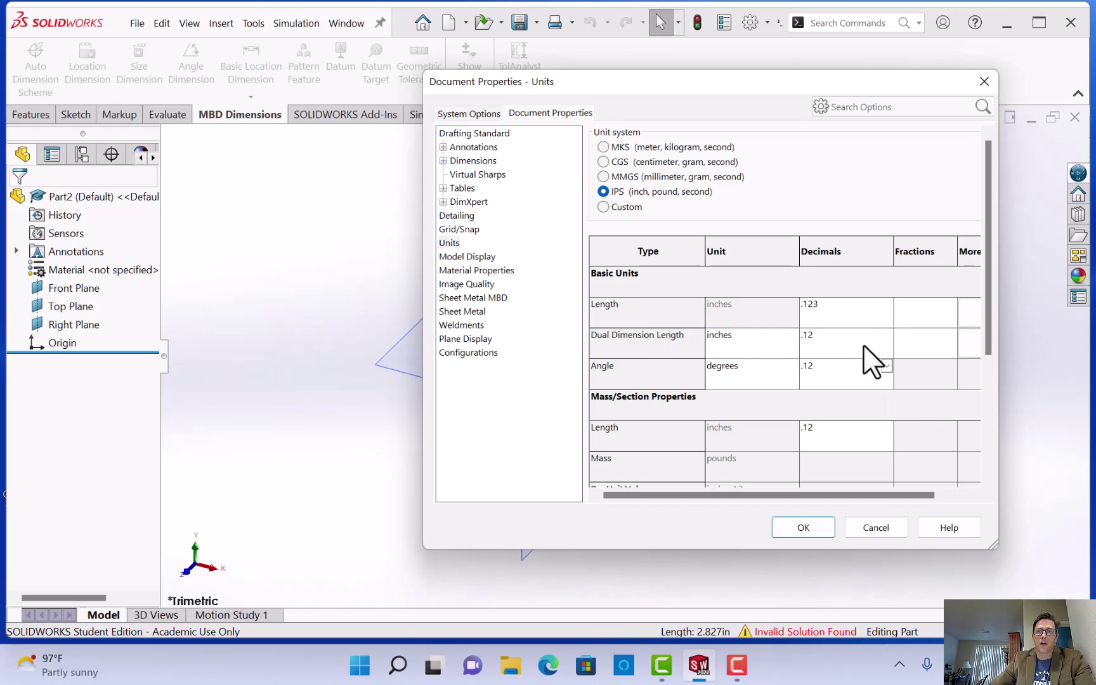
pyautogui.click(863, 344)
pyautogui.click(828, 379)
pyautogui.click(839, 371)
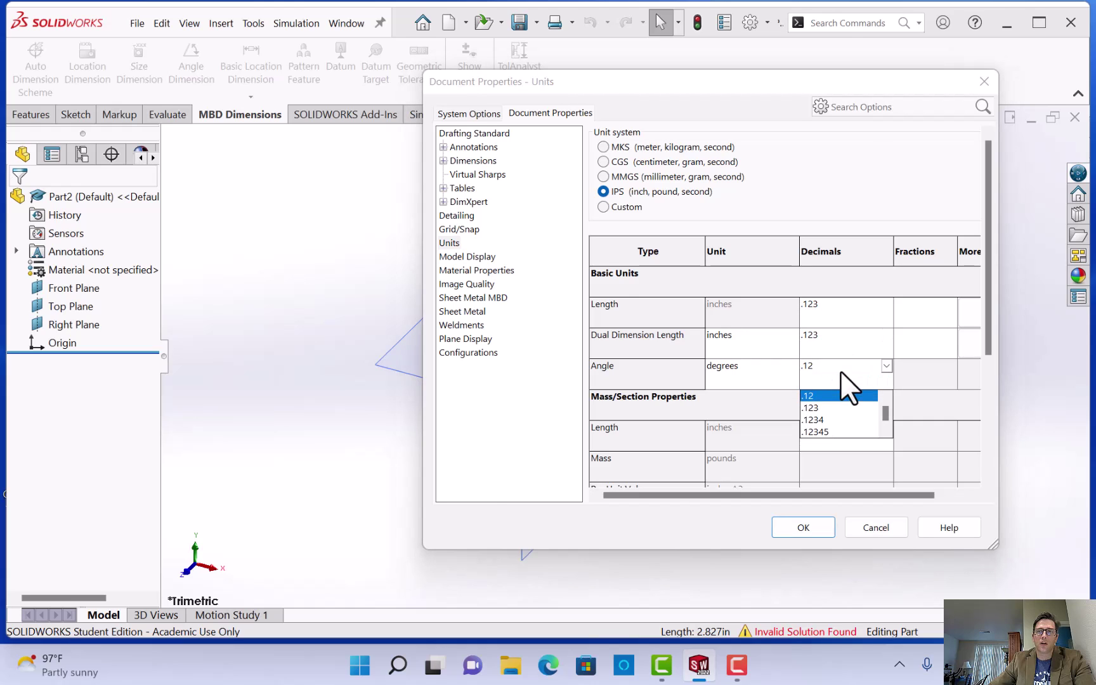
pyautogui.click(835, 408)
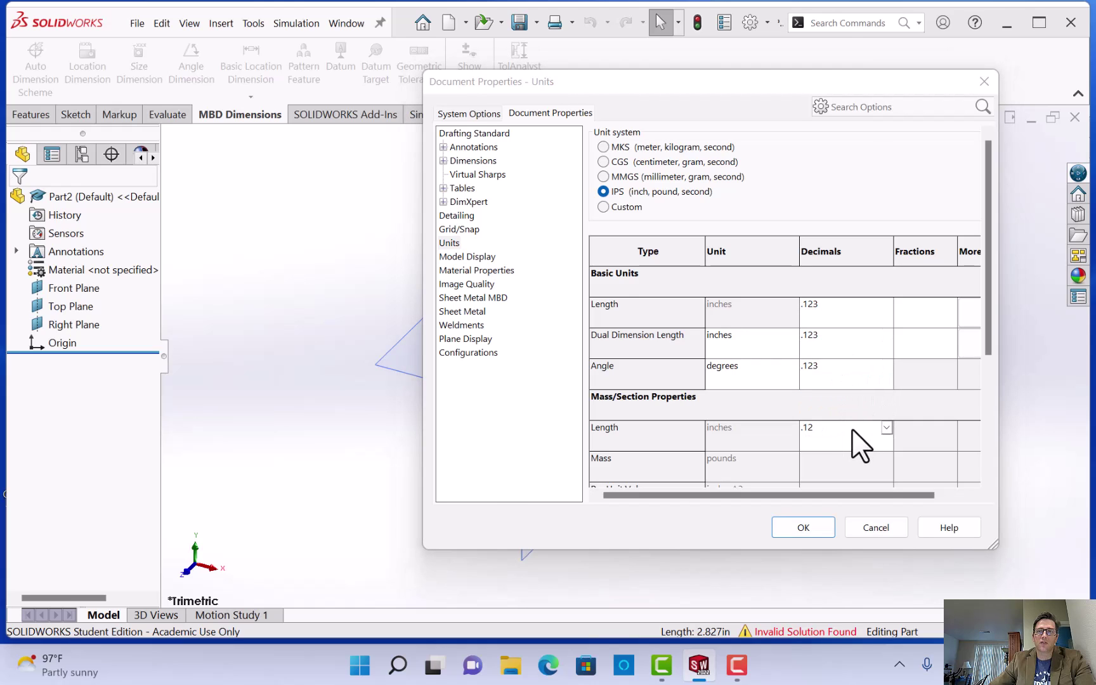
pyautogui.click(853, 430)
pyautogui.click(832, 468)
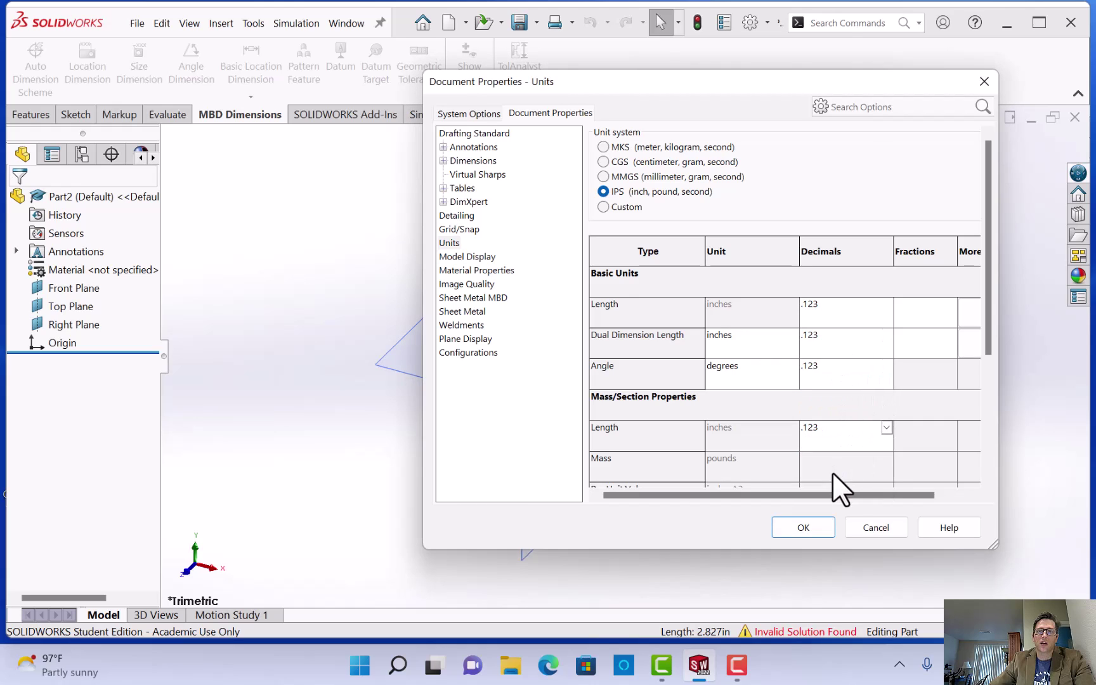
pyautogui.click(810, 532)
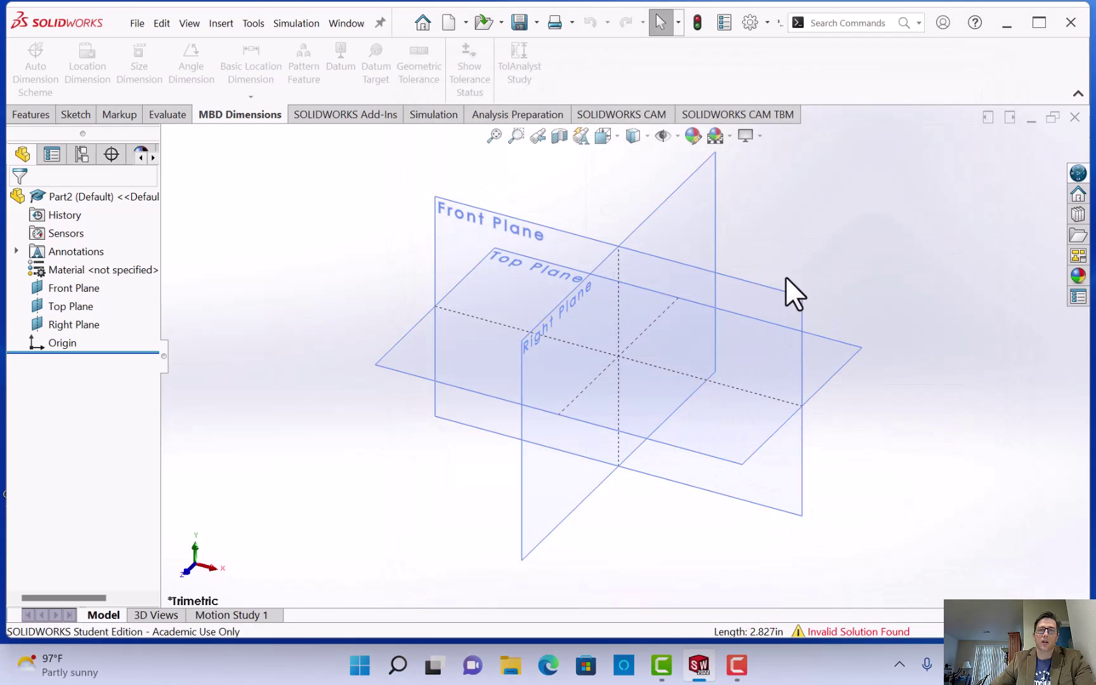
# - Change the part's overall drafting standard from ANSI-MODIFIED to ANSI in Document Properties
pyautogui.click(752, 24)
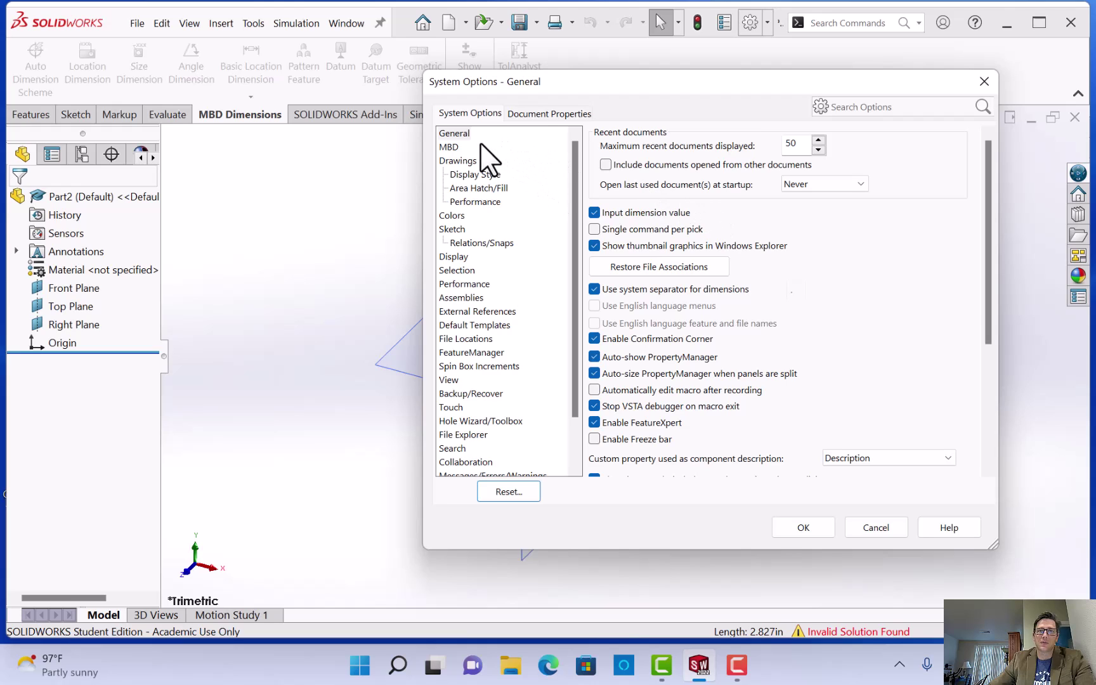
pyautogui.click(536, 111)
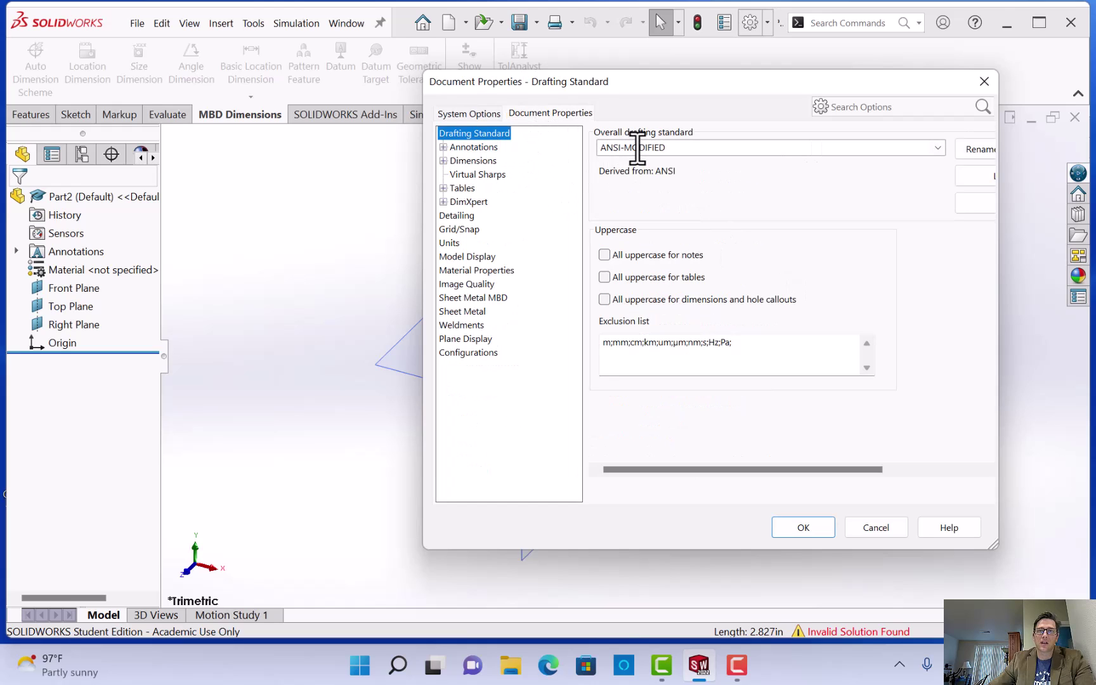
pyautogui.click(700, 147)
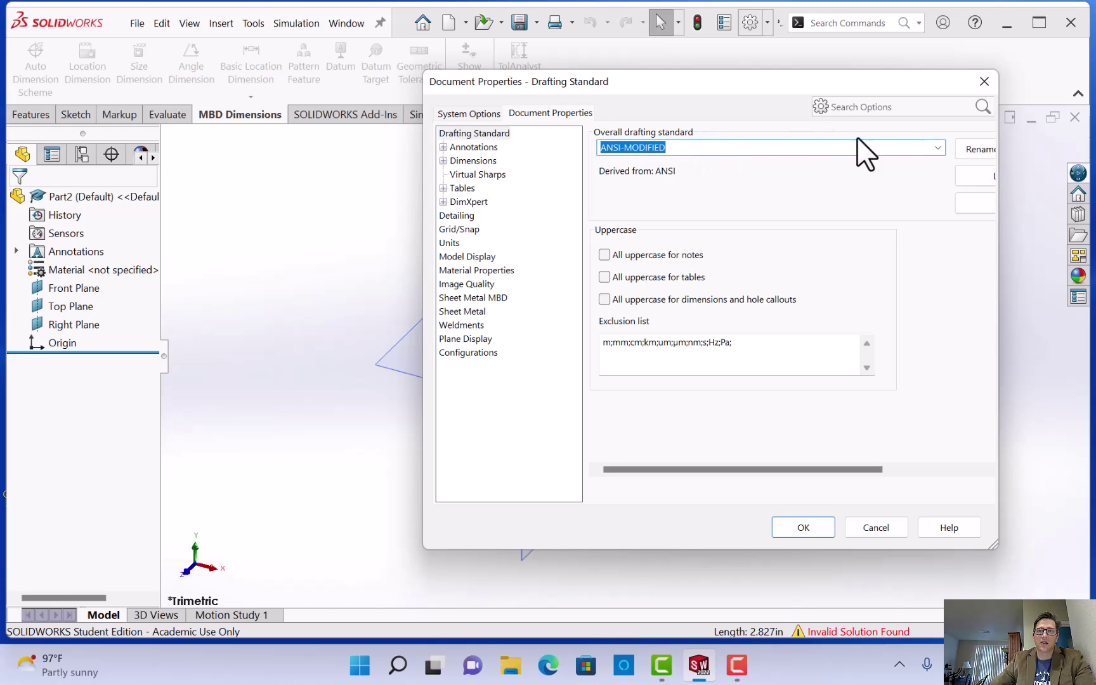
pyautogui.click(938, 148)
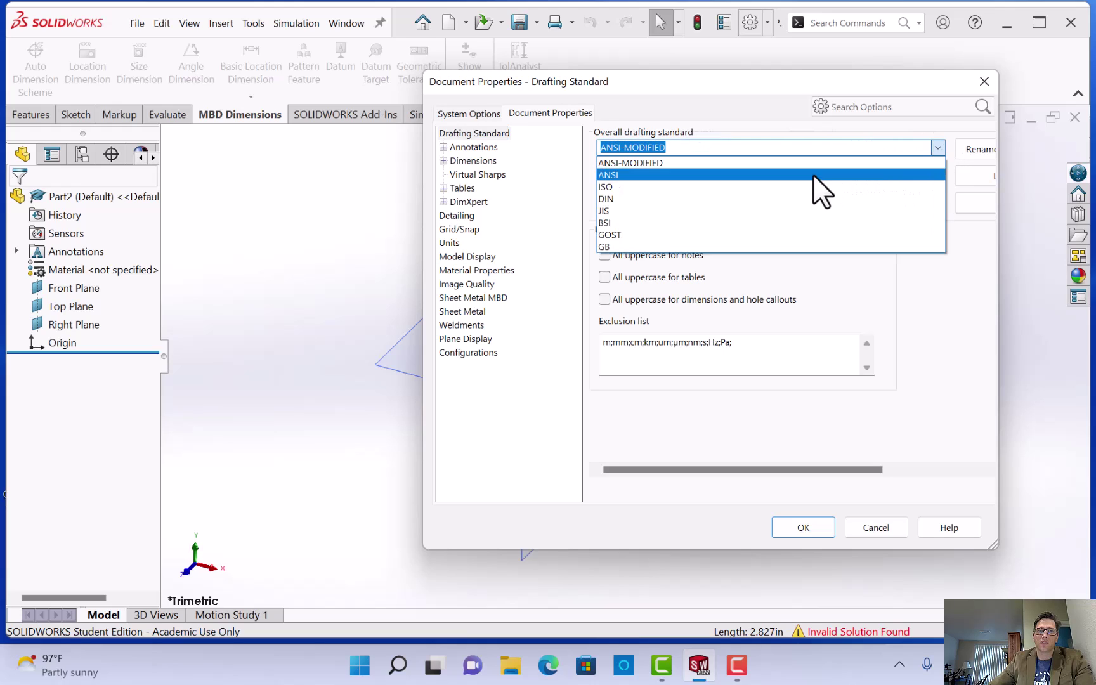
pyautogui.click(813, 174)
pyautogui.click(813, 531)
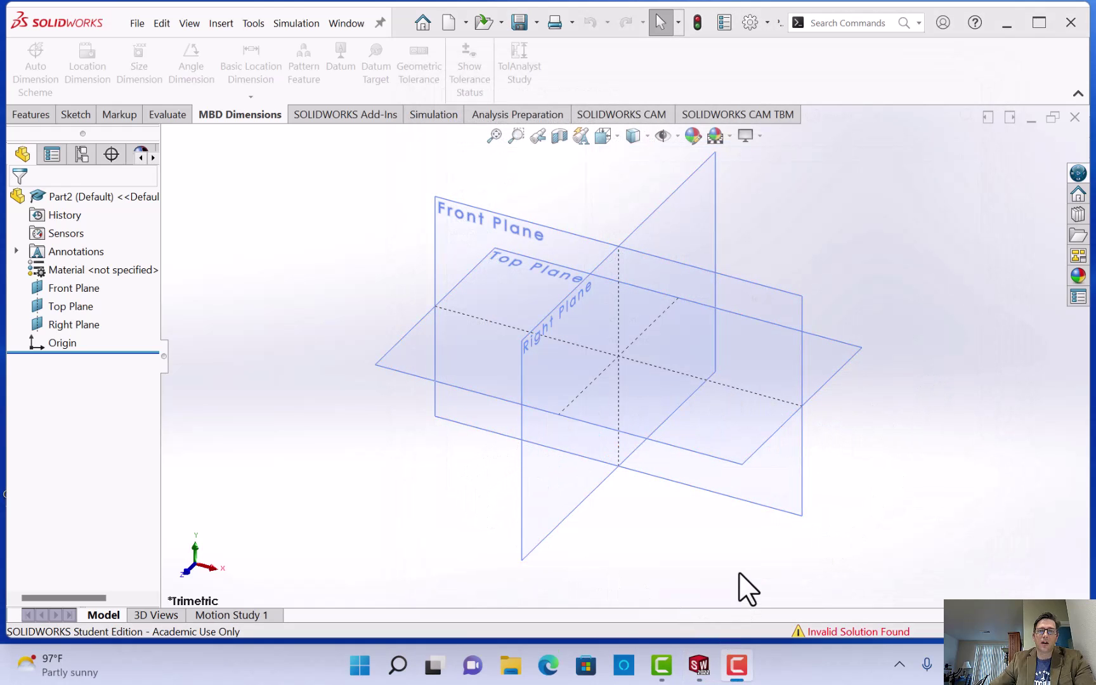
pyautogui.click(912, 300)
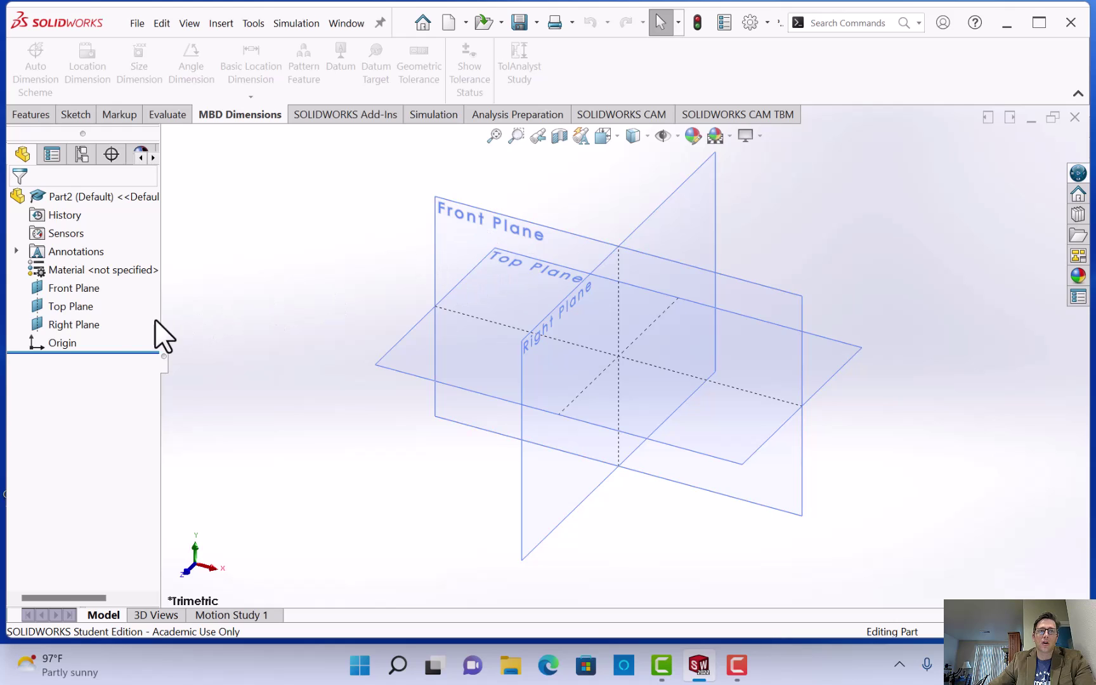
pyautogui.click(70, 288)
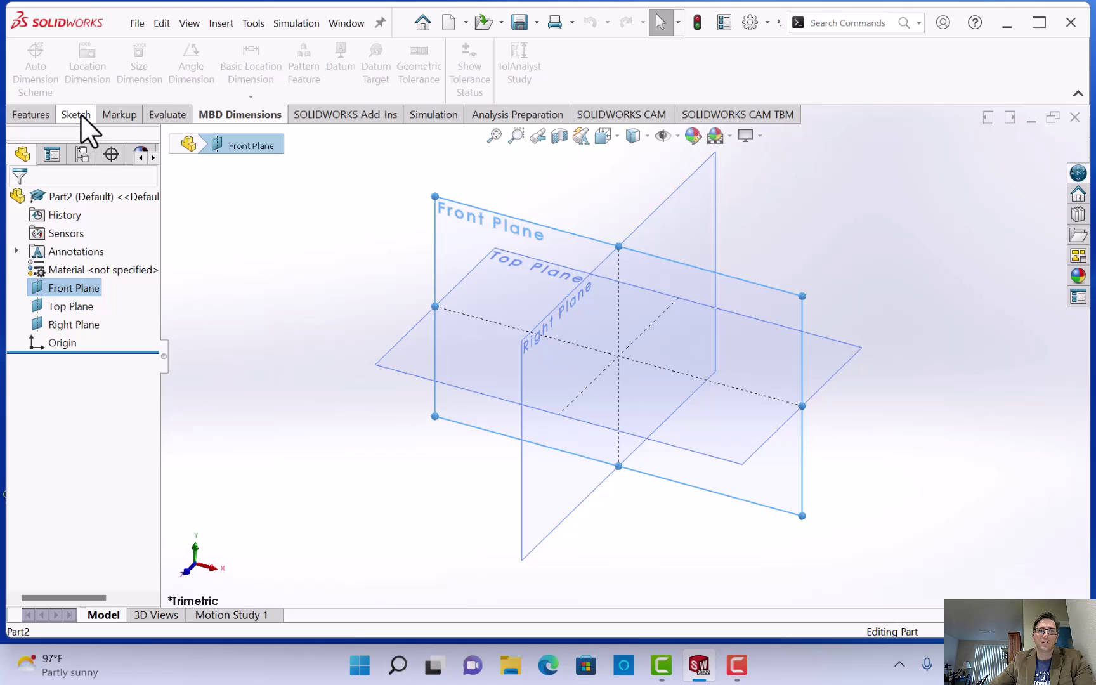
pyautogui.click(80, 113)
pyautogui.click(28, 64)
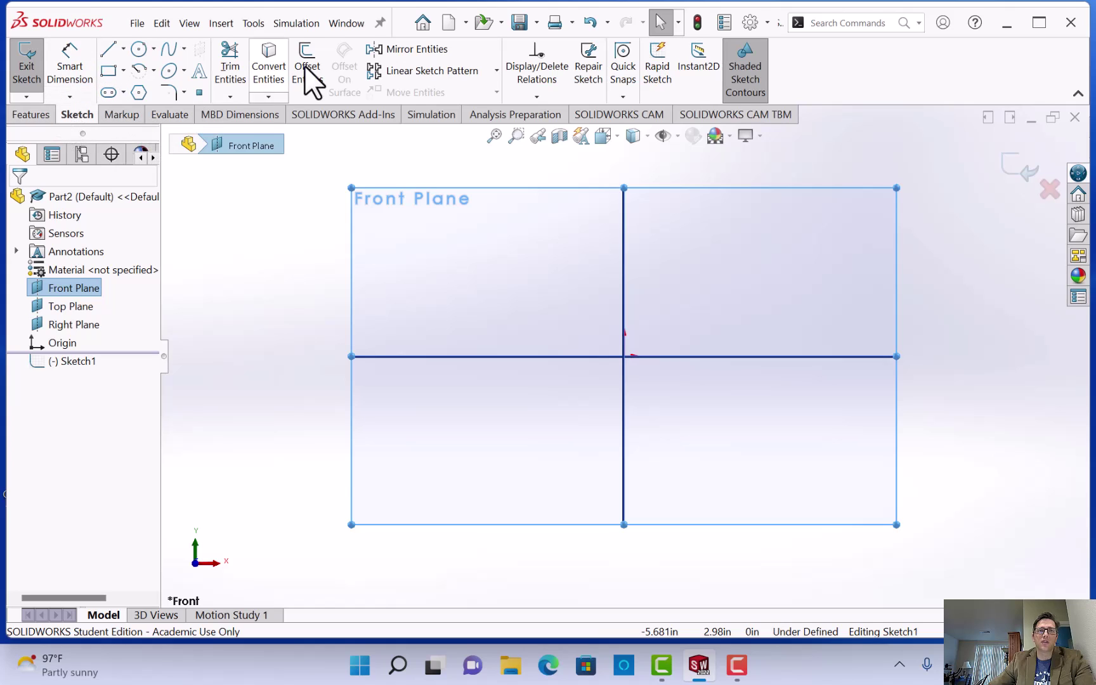
pyautogui.click(252, 23)
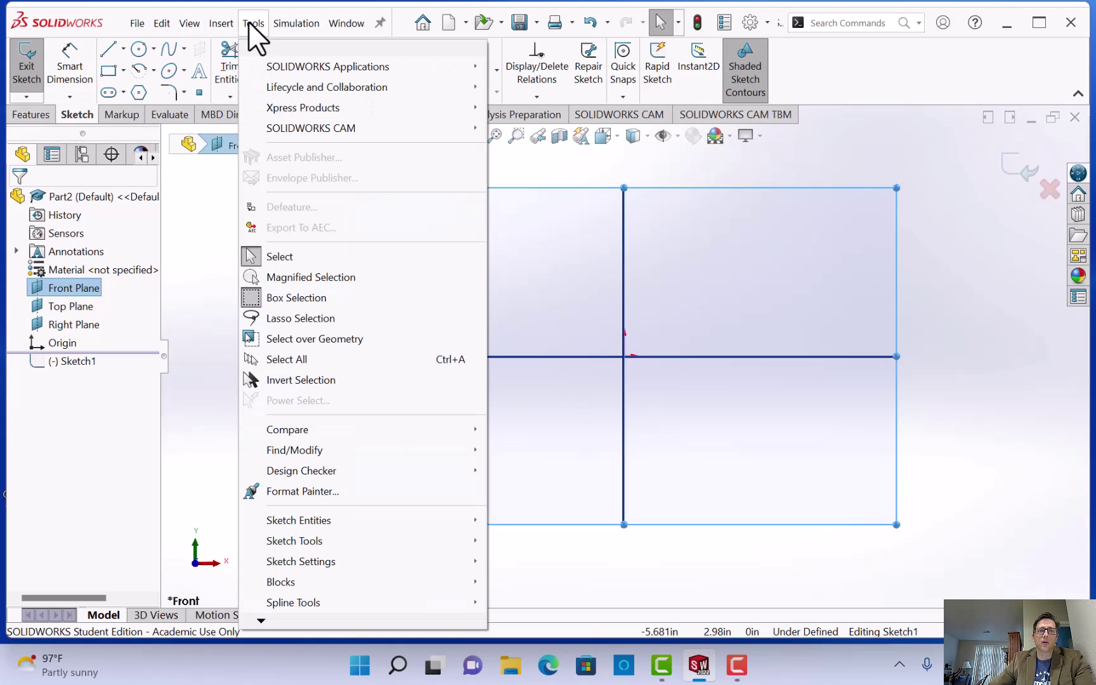
pyautogui.click(252, 25)
pyautogui.click(190, 24)
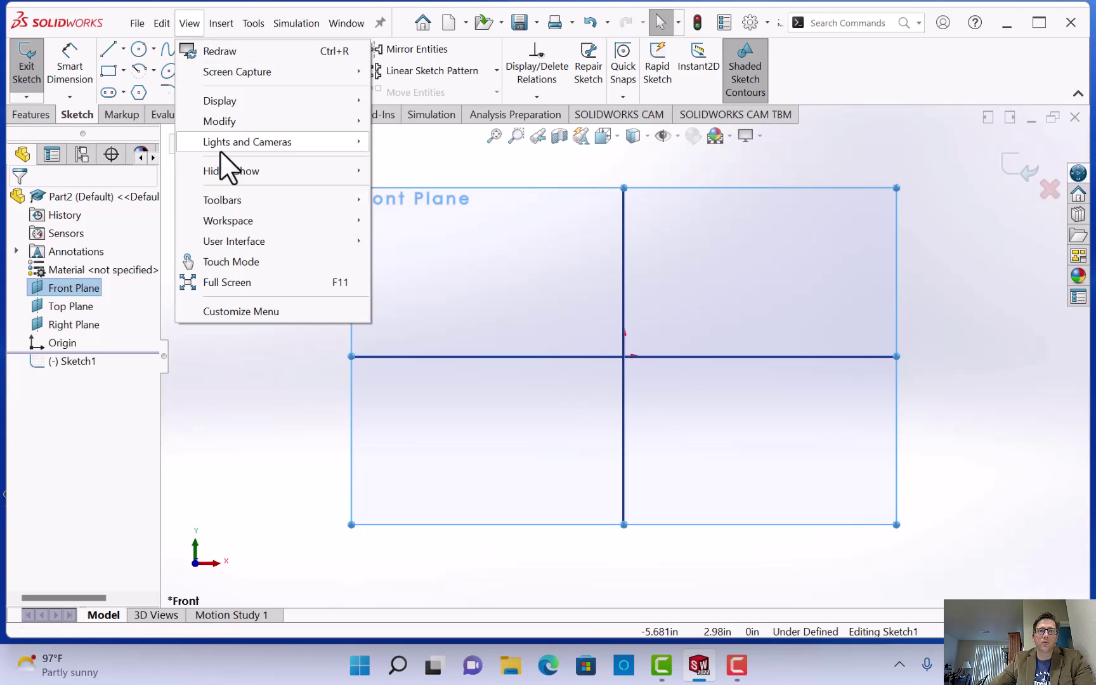
pyautogui.moveTo(253, 203)
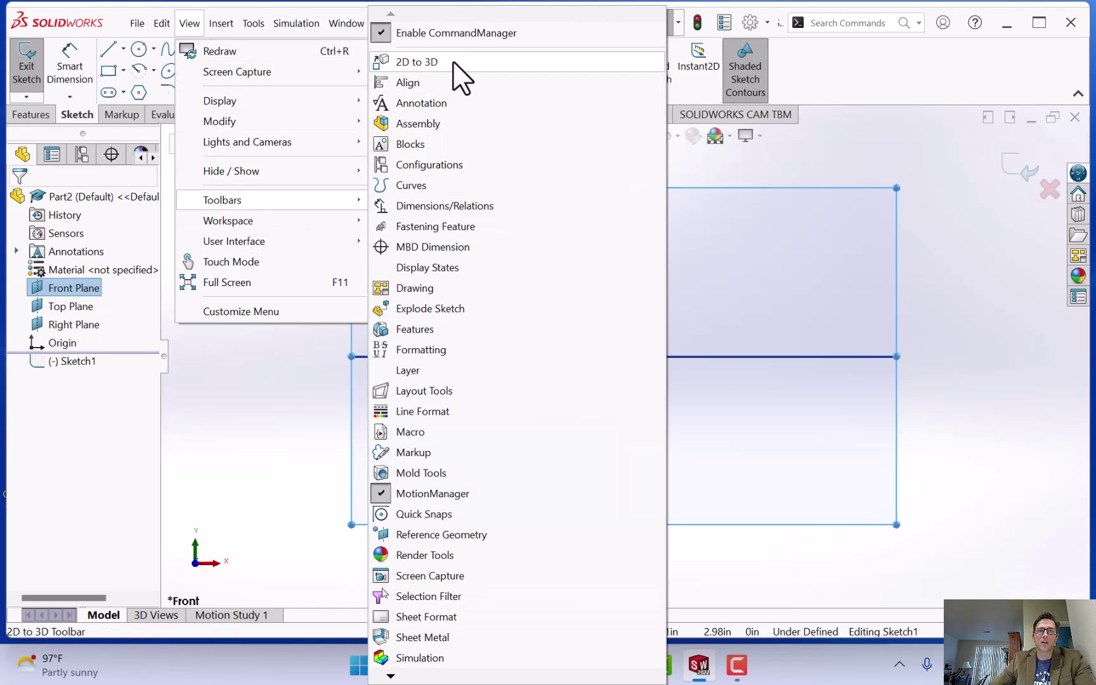
pyautogui.click(432, 33)
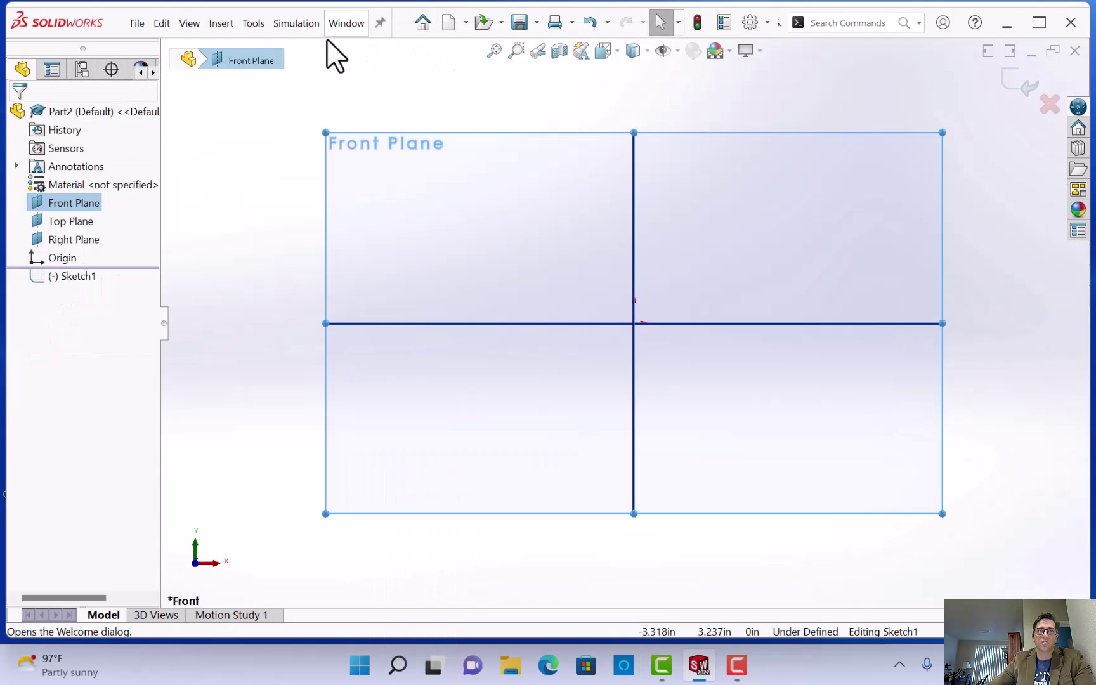
pyautogui.click(194, 24)
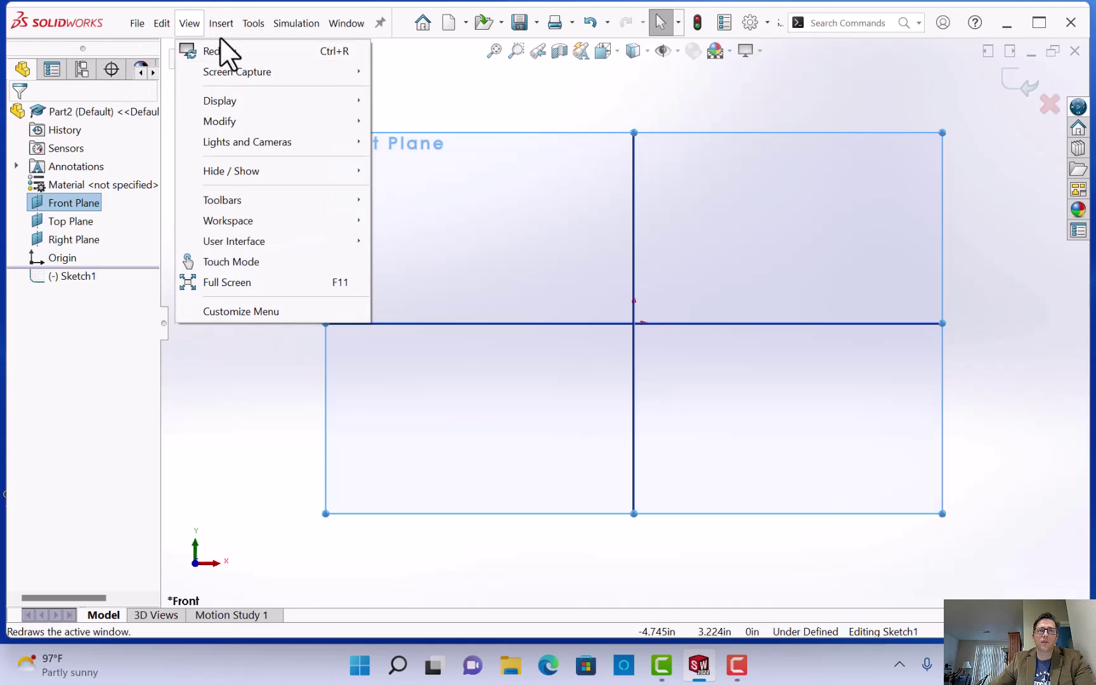
pyautogui.moveTo(225, 22)
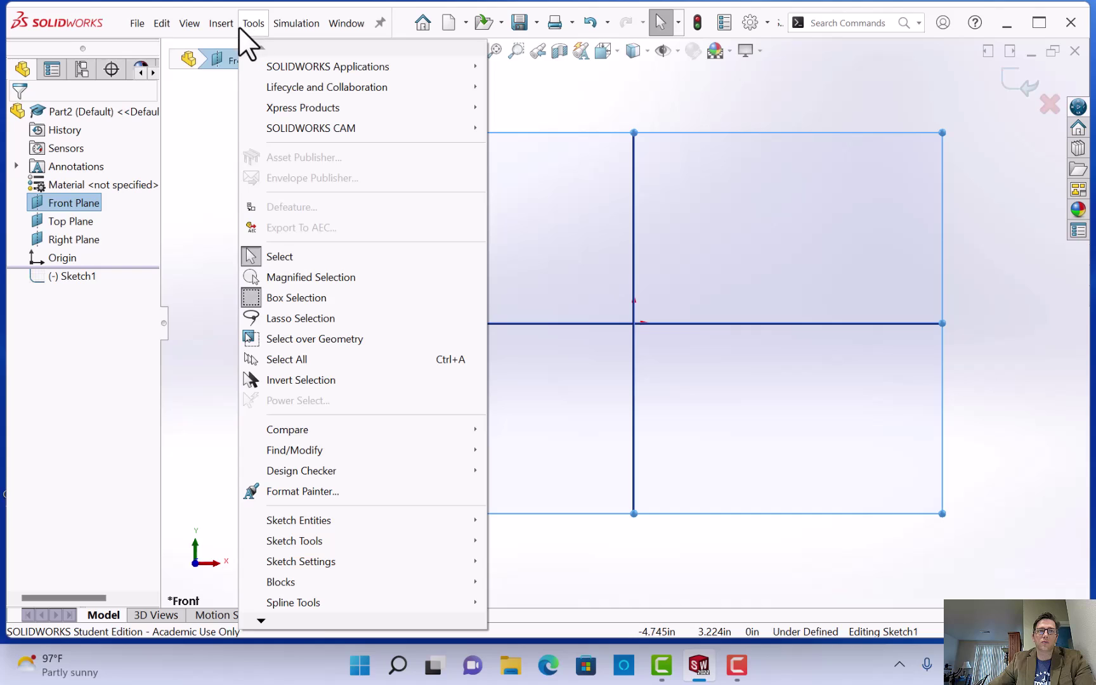
pyautogui.moveTo(193, 28)
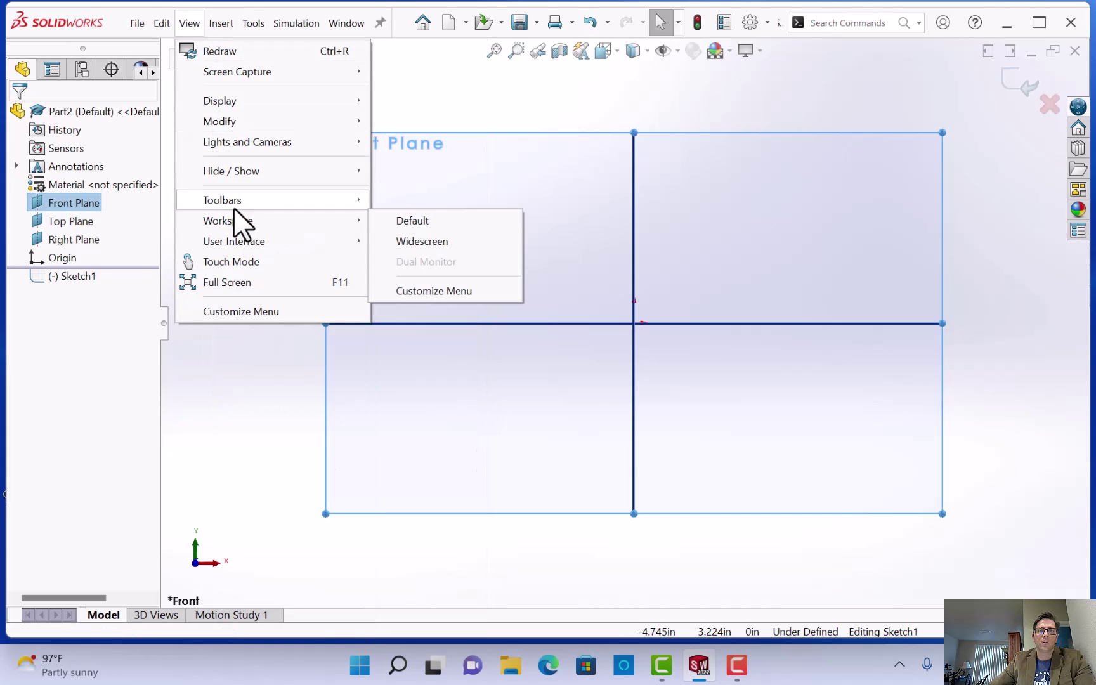
pyautogui.moveTo(237, 198)
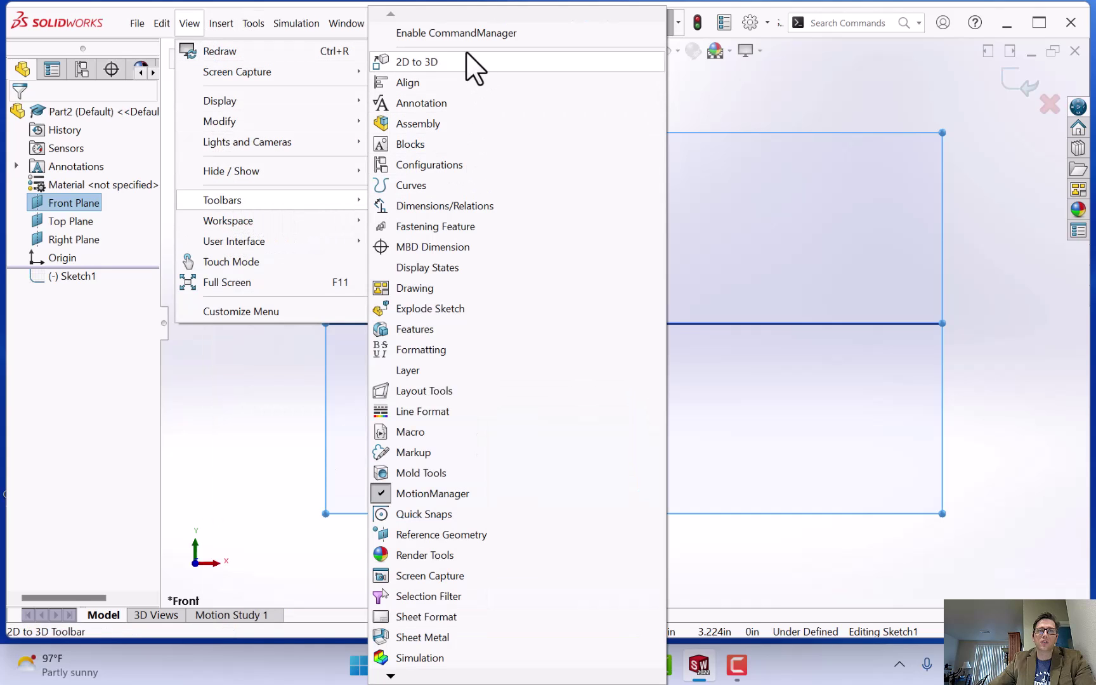
pyautogui.click(460, 33)
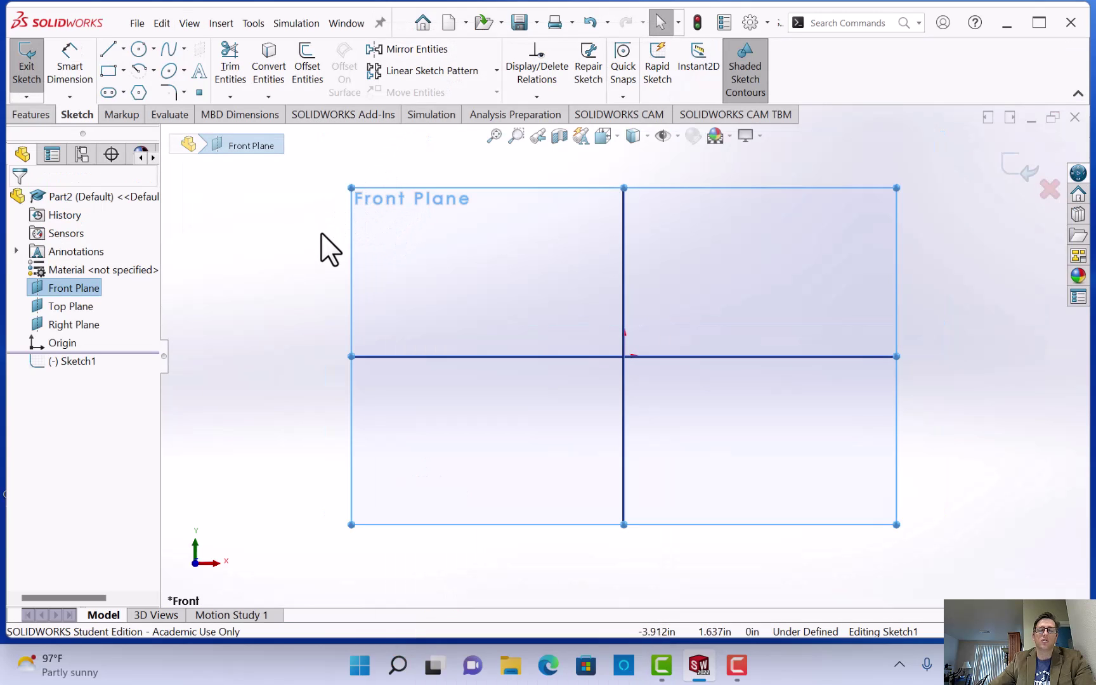
pyautogui.click(218, 23)
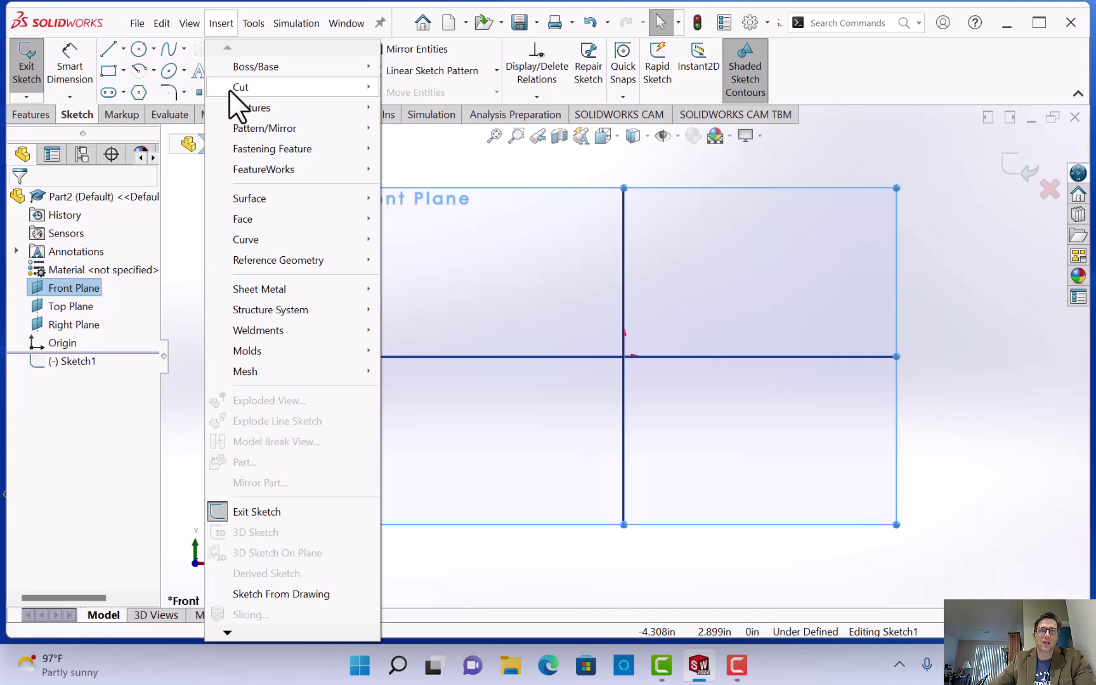
pyautogui.moveTo(194, 25)
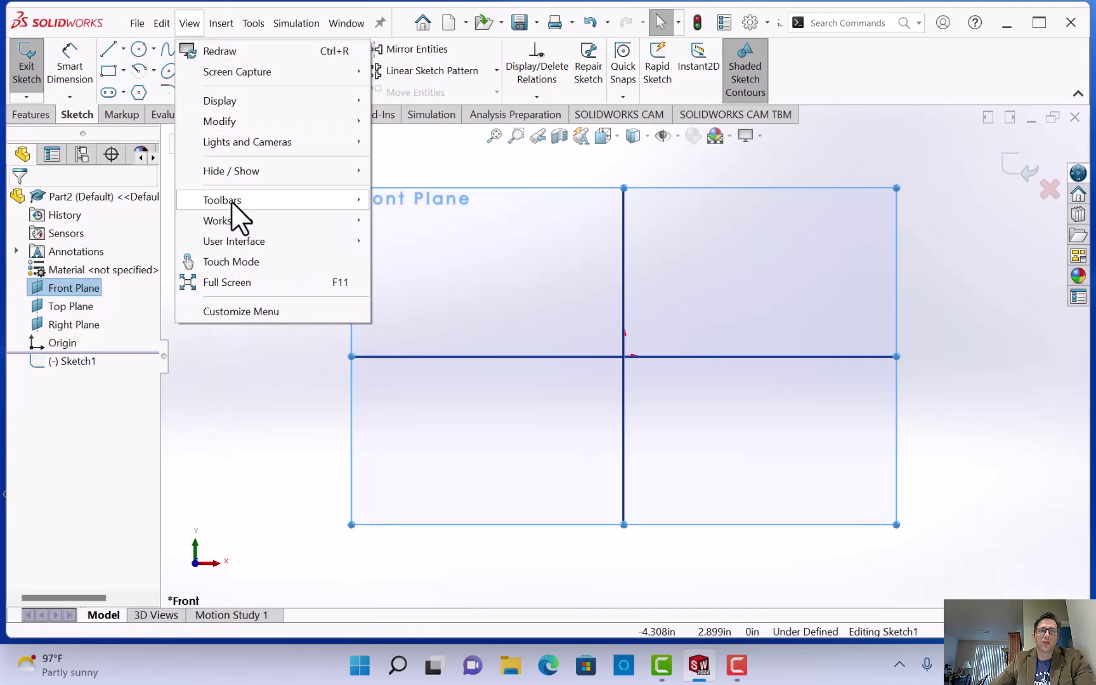
pyautogui.moveTo(234, 203)
pyautogui.click(433, 33)
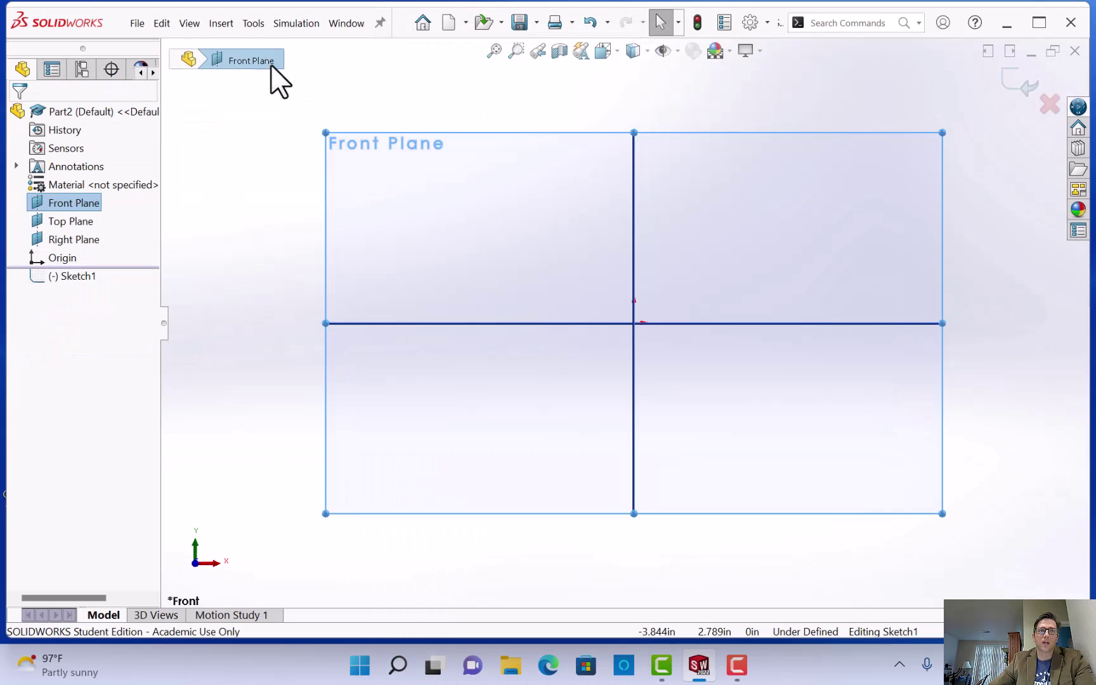
pyautogui.click(188, 24)
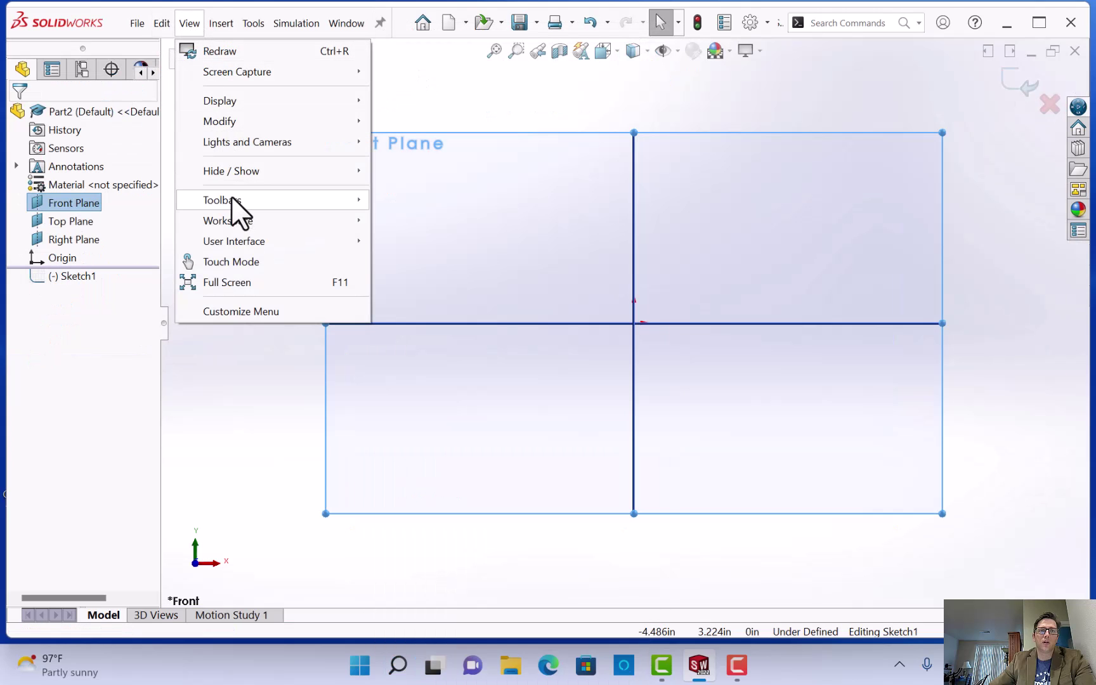
pyautogui.moveTo(231, 201)
pyautogui.click(463, 34)
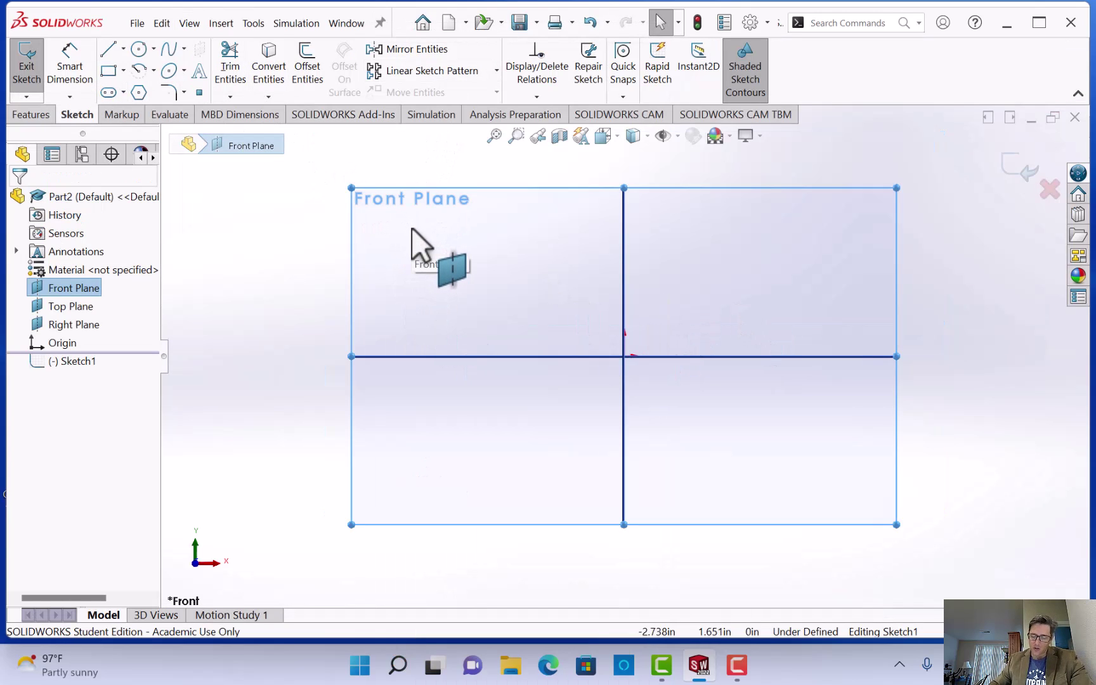
# - Draw a closed three-line triangle on the Front Plane with its base on the horizontal axis
pyautogui.click(109, 50)
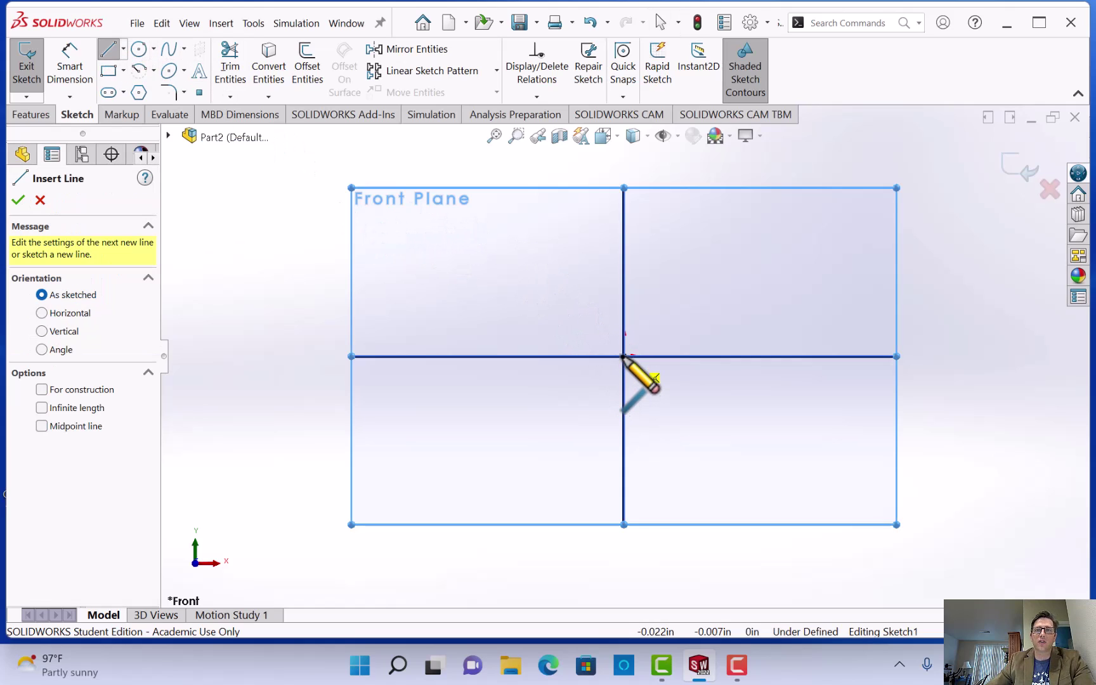
pyautogui.click(561, 357)
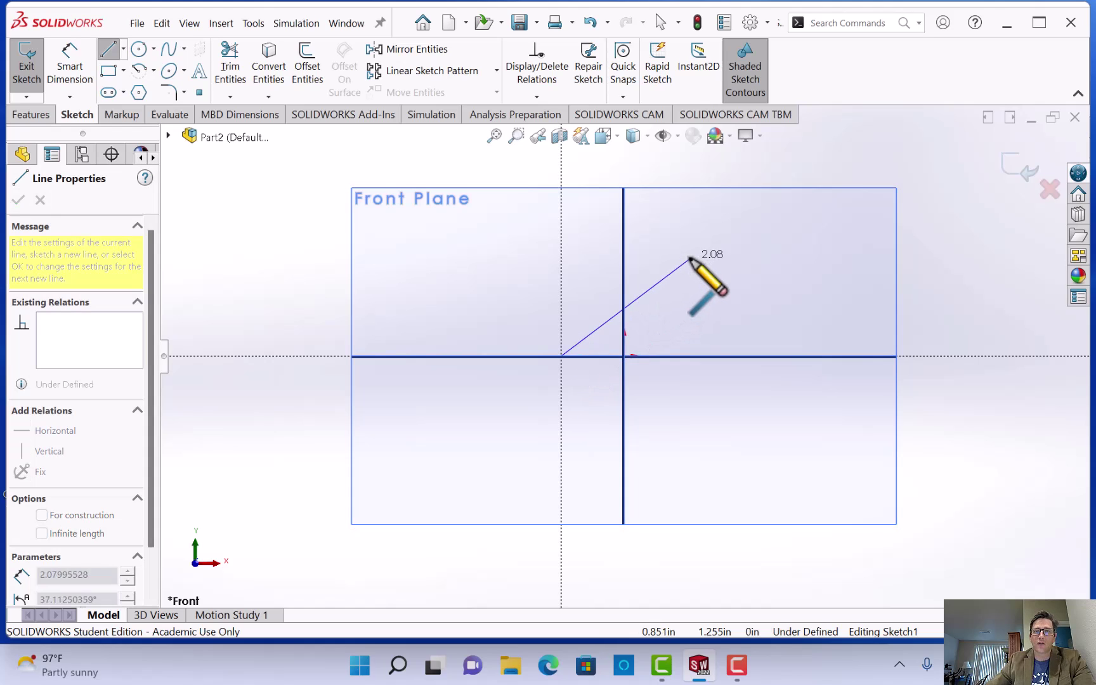
pyautogui.click(734, 219)
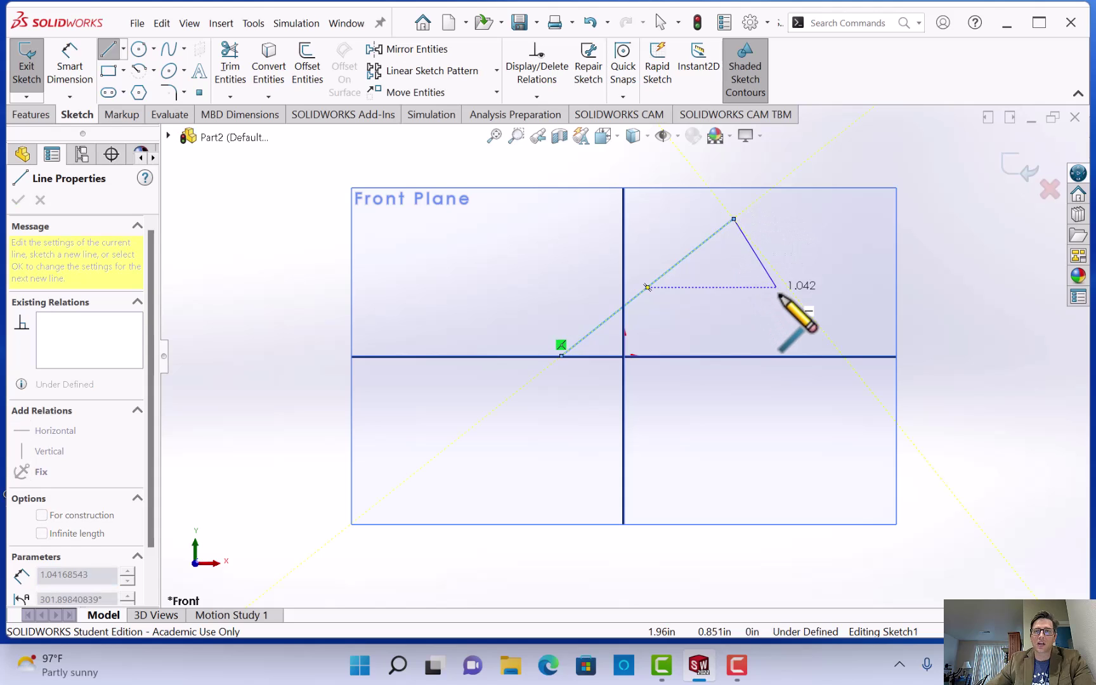
pyautogui.click(823, 356)
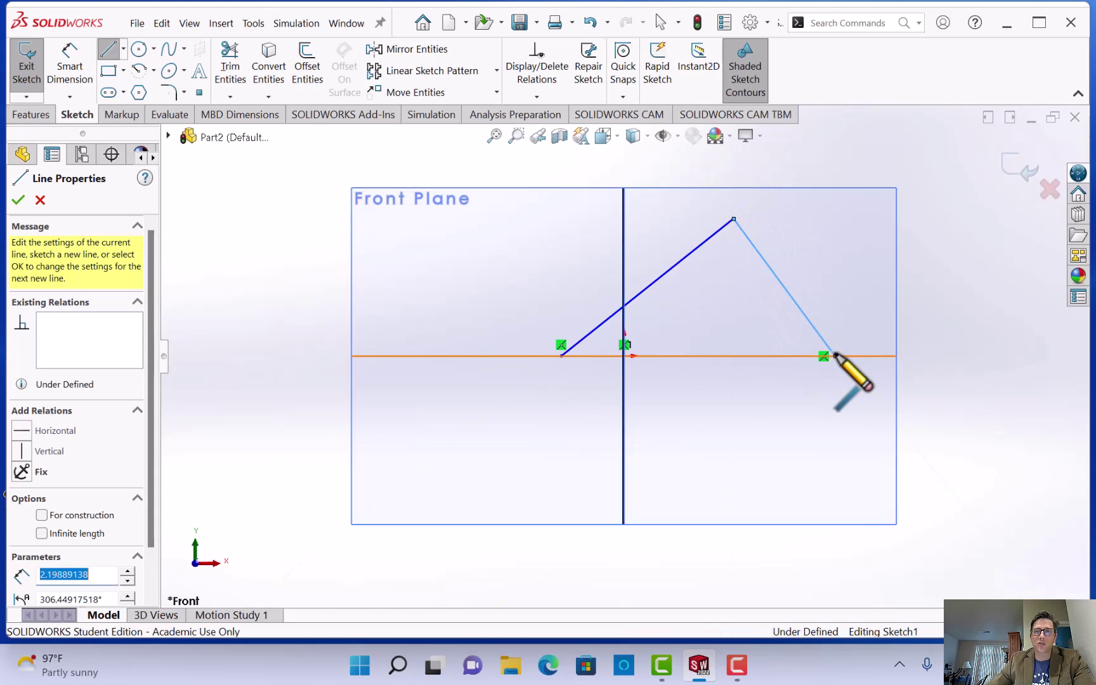
pyautogui.click(561, 357)
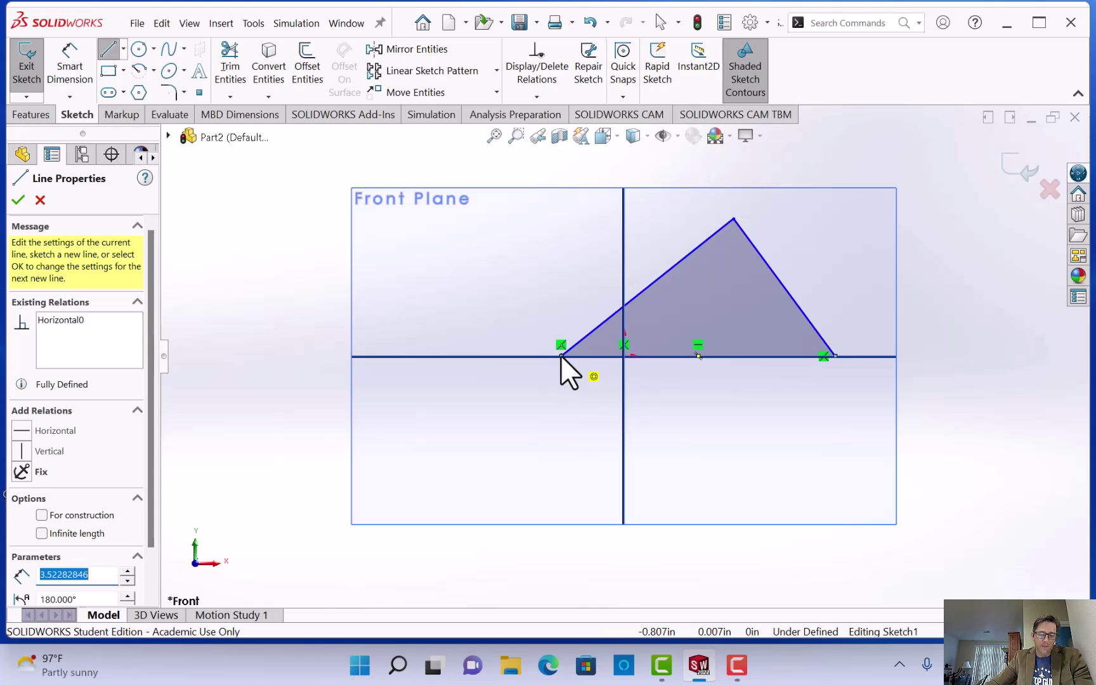
pyautogui.click(678, 136)
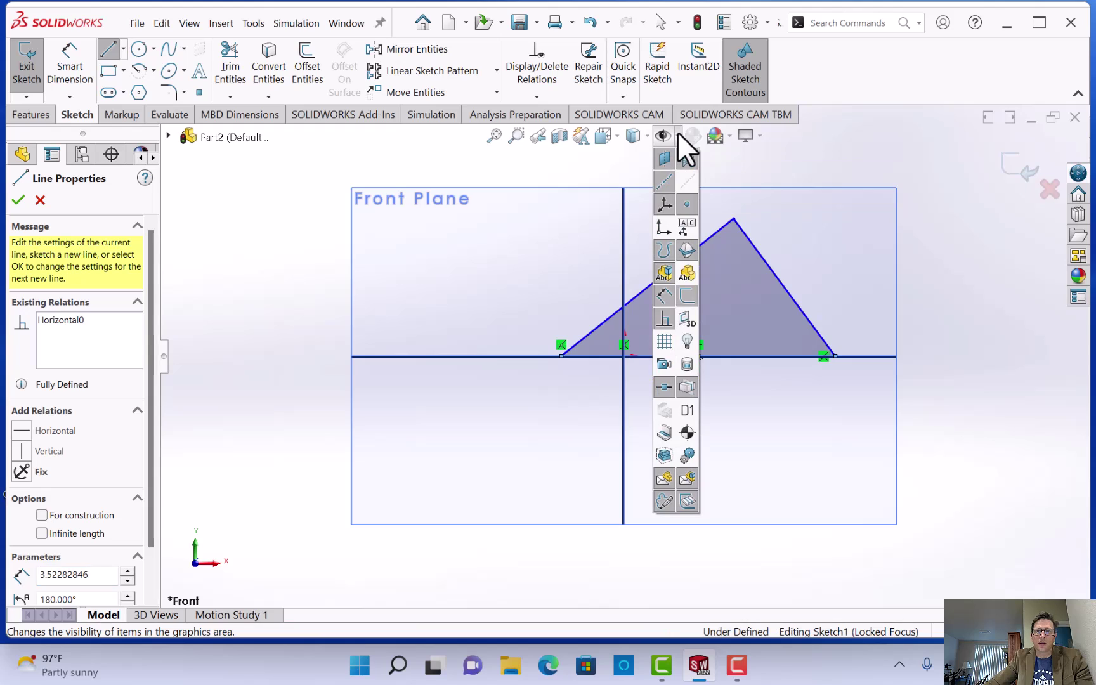
# - Hide all planes and origin lines, leaving the triangle with its sketch relation markers shown
pyautogui.click(663, 319)
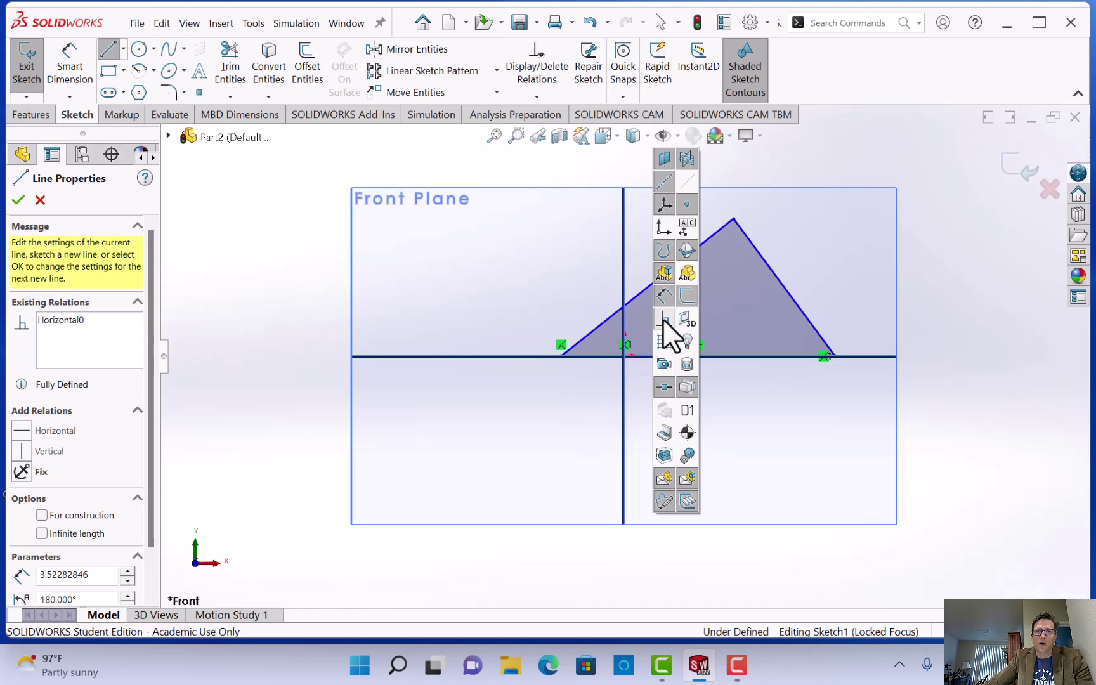
pyautogui.click(663, 311)
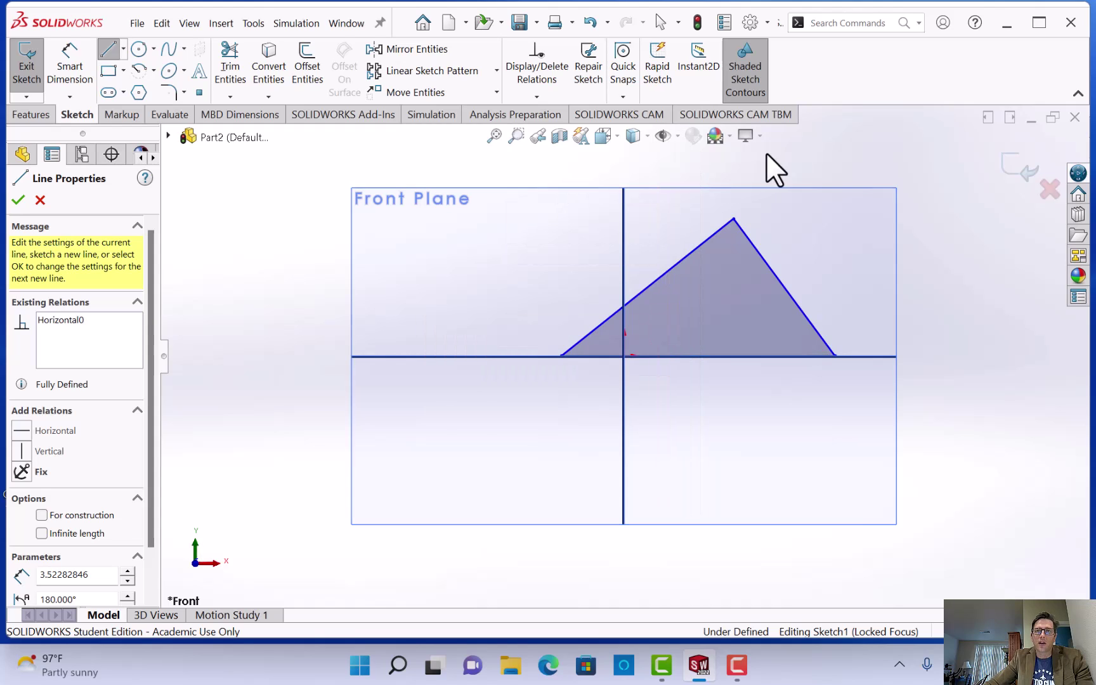
pyautogui.click(663, 136)
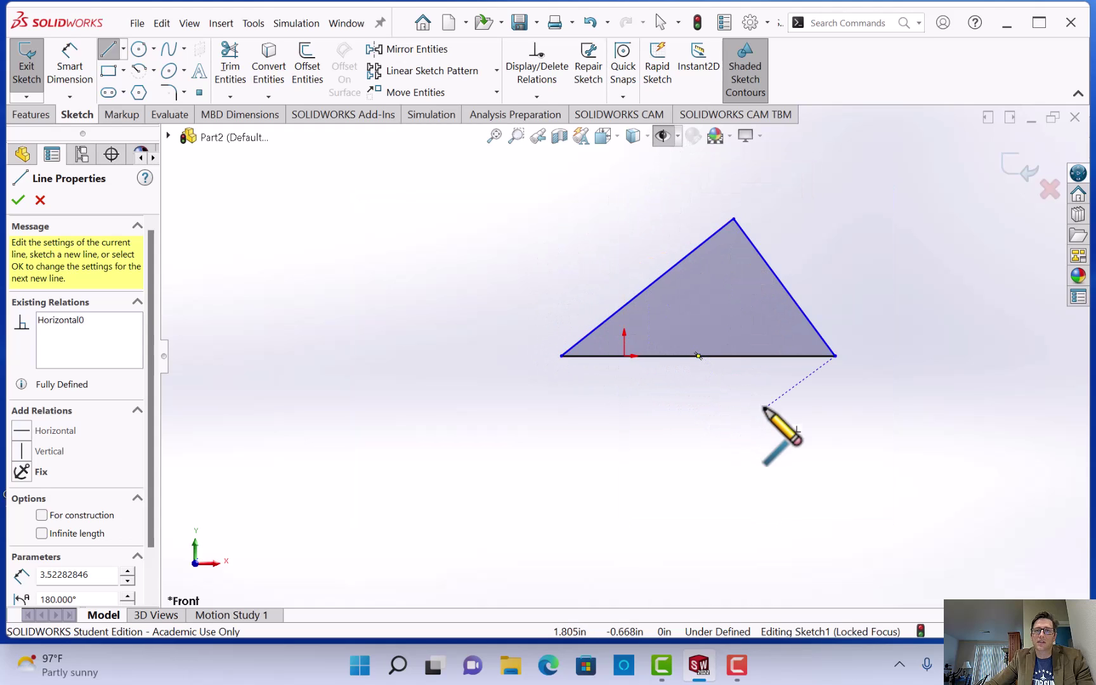
pyautogui.click(678, 136)
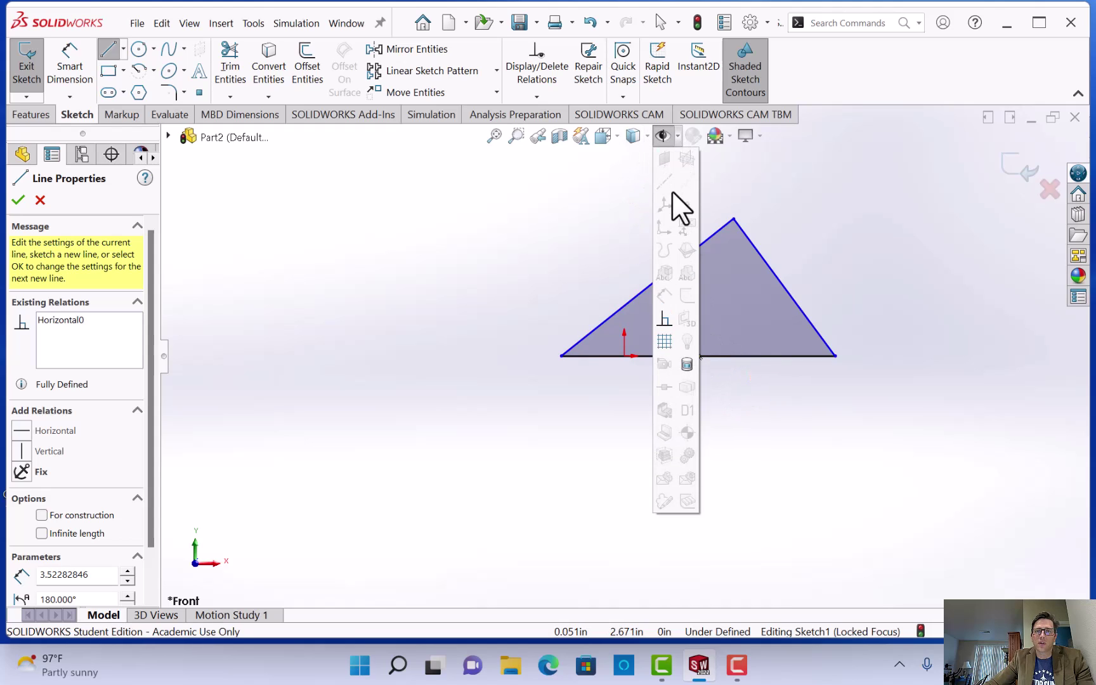
pyautogui.click(665, 322)
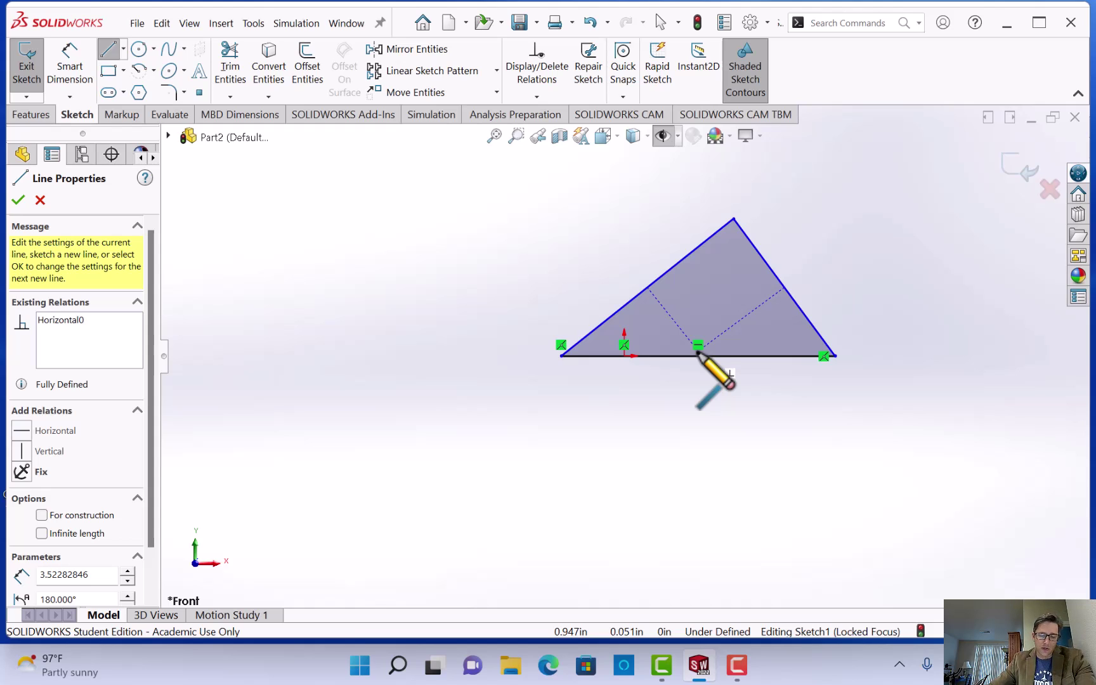
# - Add a Fix relation to the triangle's bottom-right vertex
pyautogui.click(544, 94)
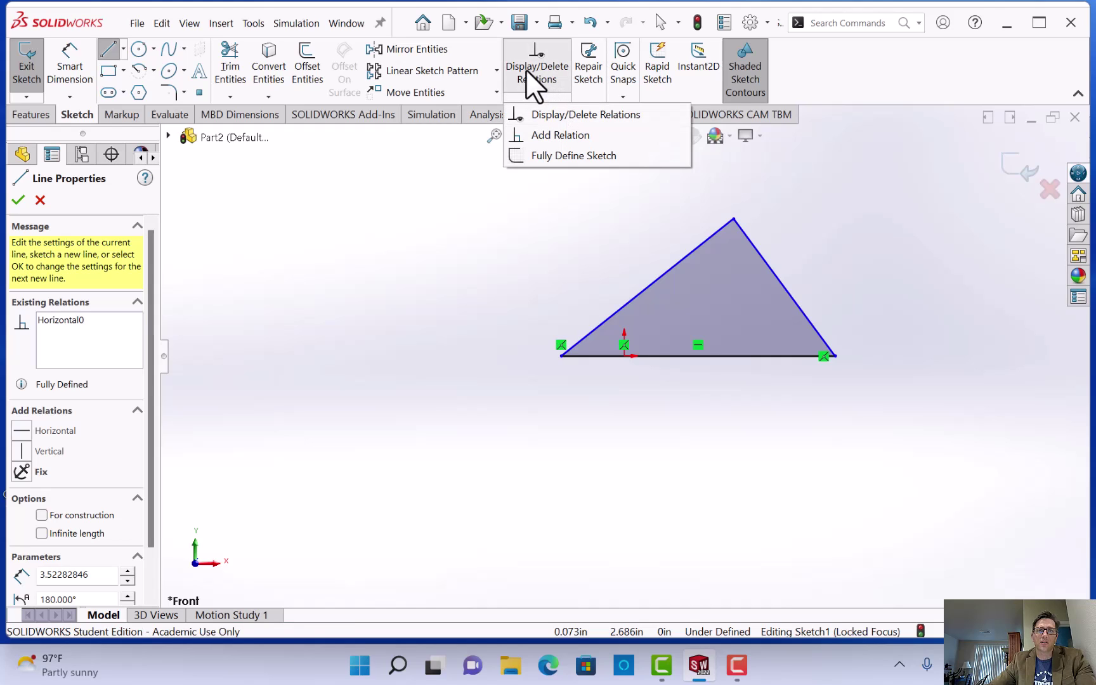
pyautogui.click(549, 136)
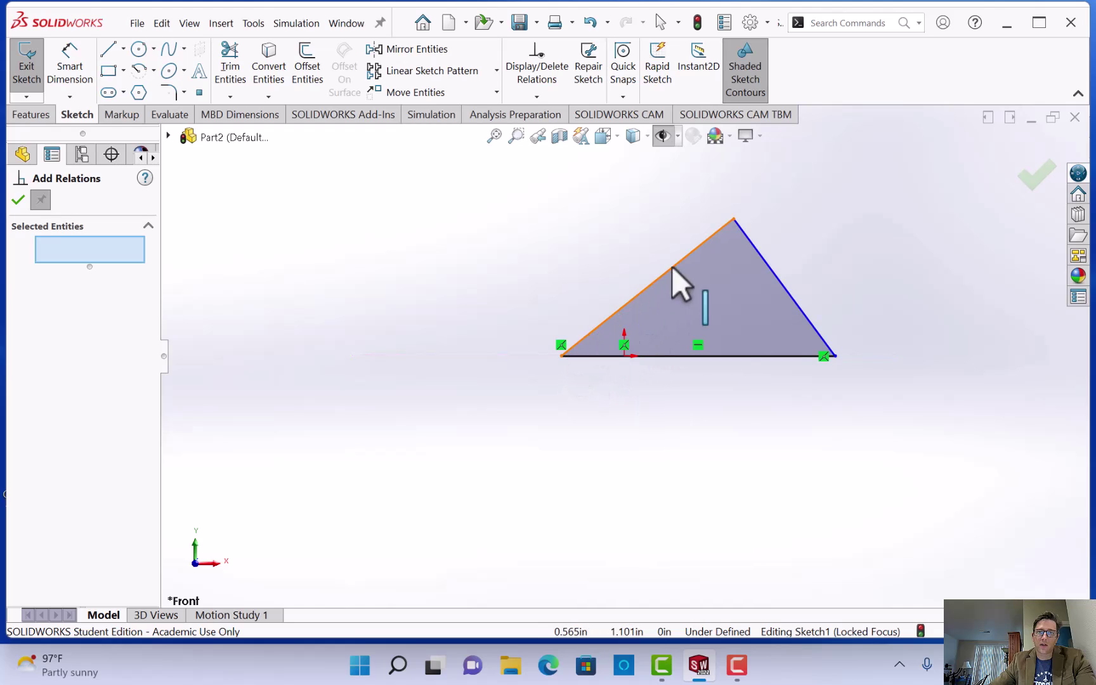
pyautogui.click(835, 356)
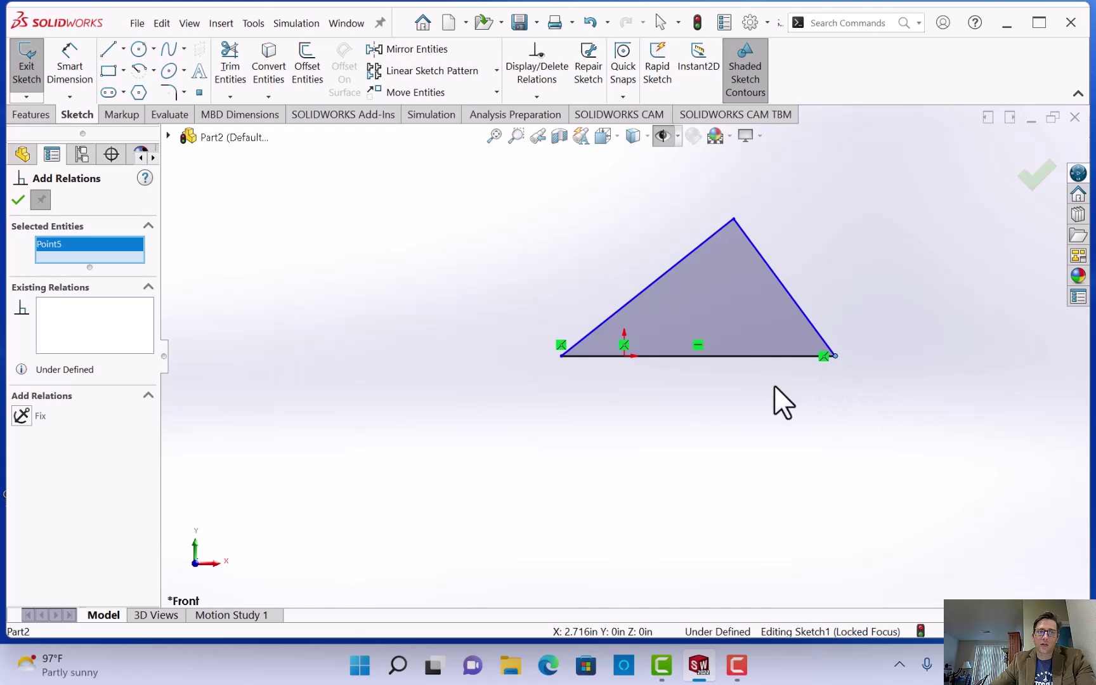
pyautogui.click(24, 416)
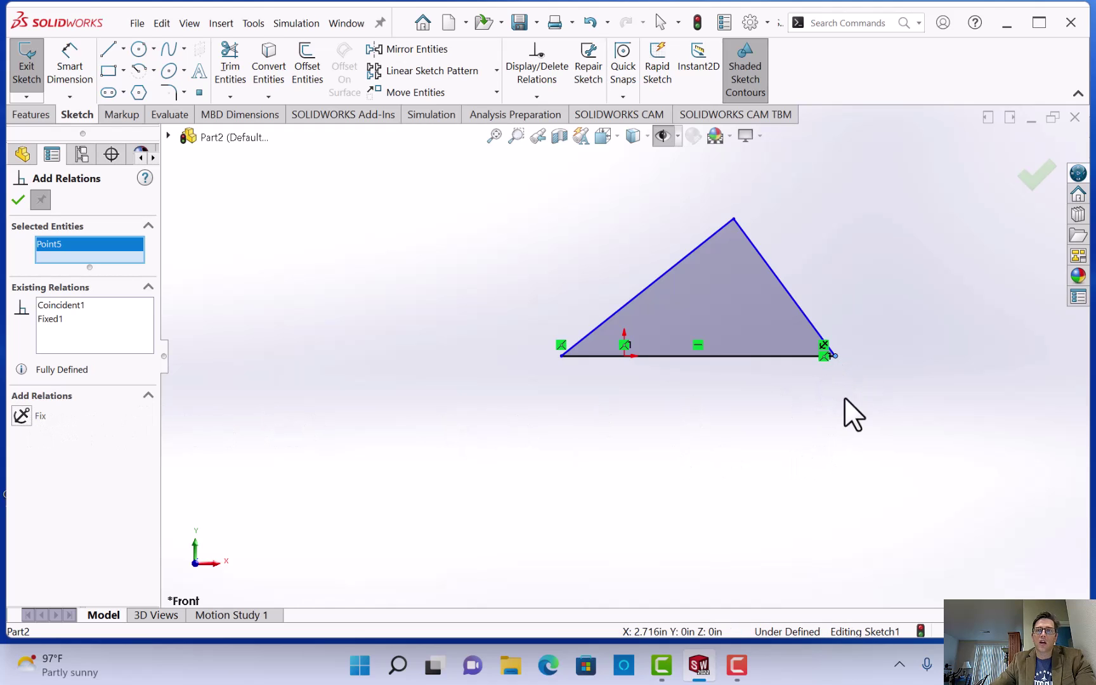
pyautogui.click(1040, 173)
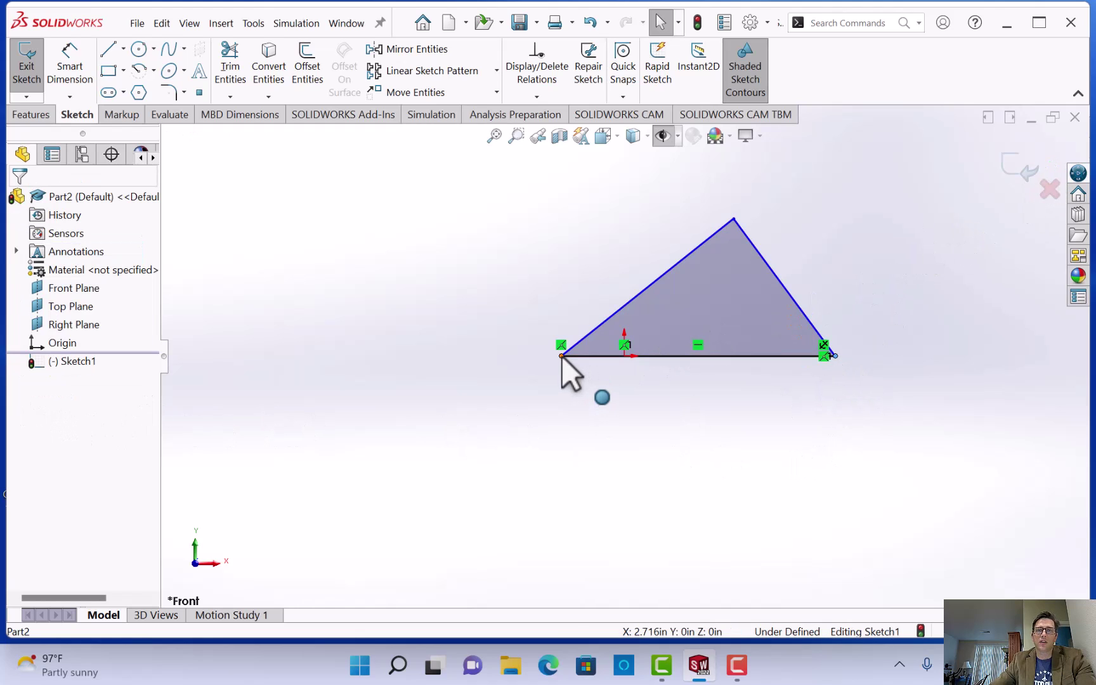
# - Drag the left corner, apex and fixed corner to confirm the right vertex stays put
pyautogui.moveTo(562, 357)
pyautogui.mouseDown()
pyautogui.moveTo(482, 360)
pyautogui.moveTo(567, 465)
pyautogui.moveTo(569, 328)
pyautogui.moveTo(508, 366)
pyautogui.moveTo(593, 359)
pyautogui.moveTo(465, 360)
pyautogui.moveTo(574, 363)
pyautogui.moveTo(562, 364)
pyautogui.mouseUp()
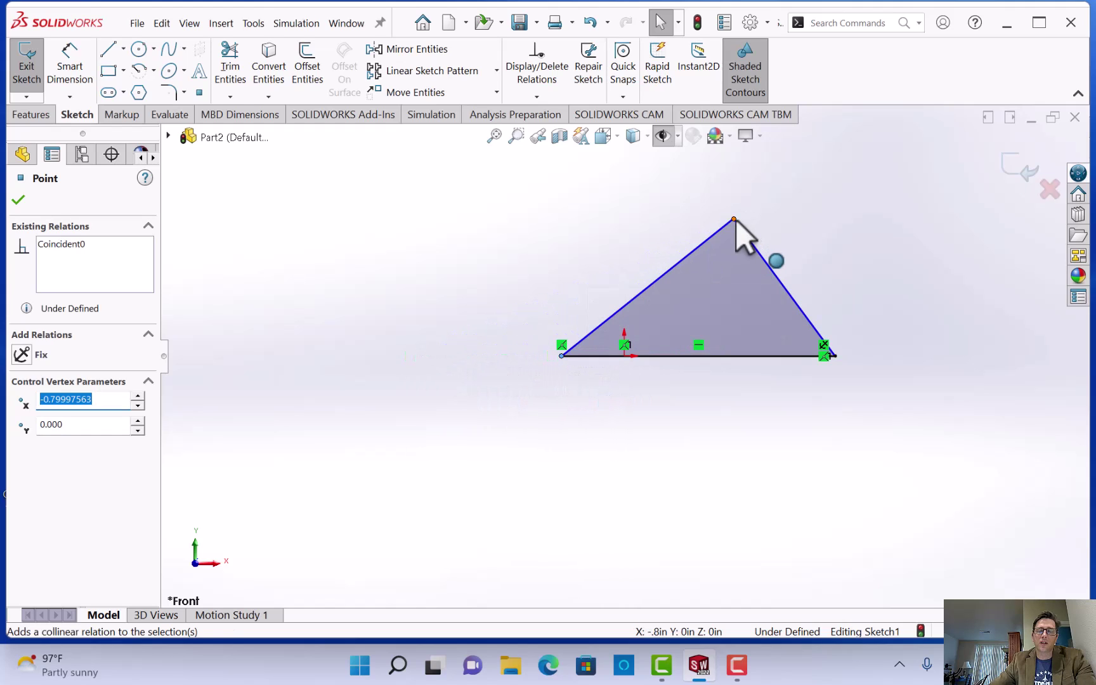
pyautogui.moveTo(736, 219)
pyautogui.mouseDown()
pyautogui.moveTo(646, 200)
pyautogui.moveTo(755, 293)
pyautogui.moveTo(696, 184)
pyautogui.moveTo(759, 279)
pyautogui.moveTo(691, 175)
pyautogui.moveTo(778, 256)
pyautogui.moveTo(658, 205)
pyautogui.moveTo(755, 232)
pyautogui.moveTo(749, 212)
pyautogui.mouseUp()
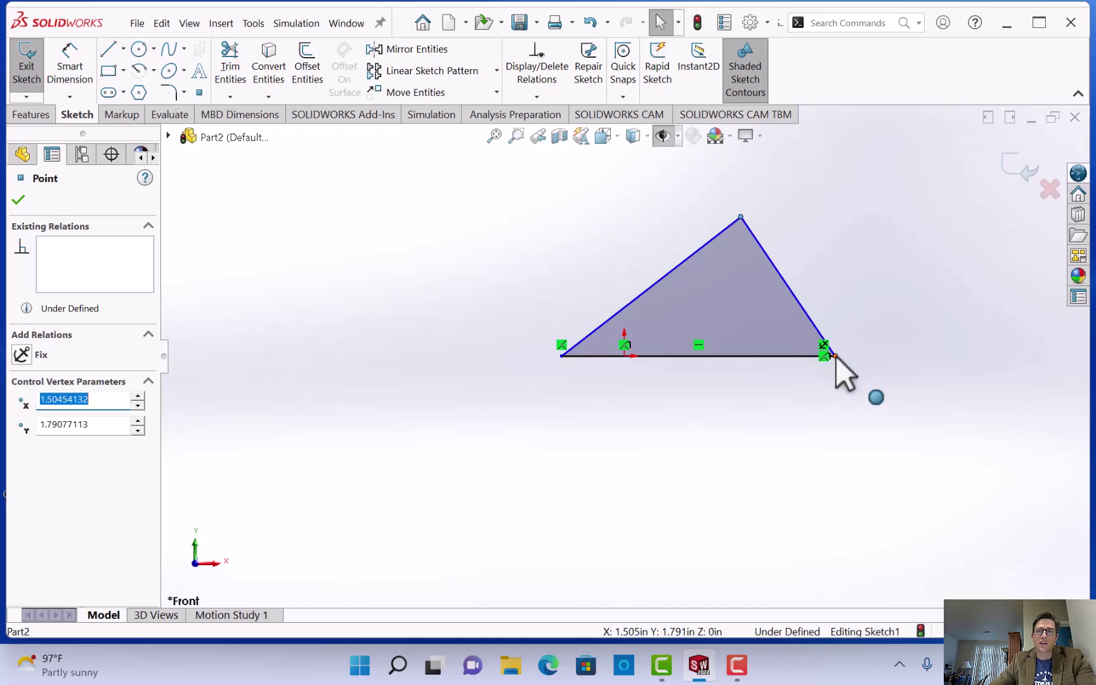
pyautogui.moveTo(836, 357)
pyautogui.mouseDown()
pyautogui.moveTo(844, 351)
pyautogui.moveTo(836, 365)
pyautogui.moveTo(840, 321)
pyautogui.moveTo(854, 349)
pyautogui.mouseUp()
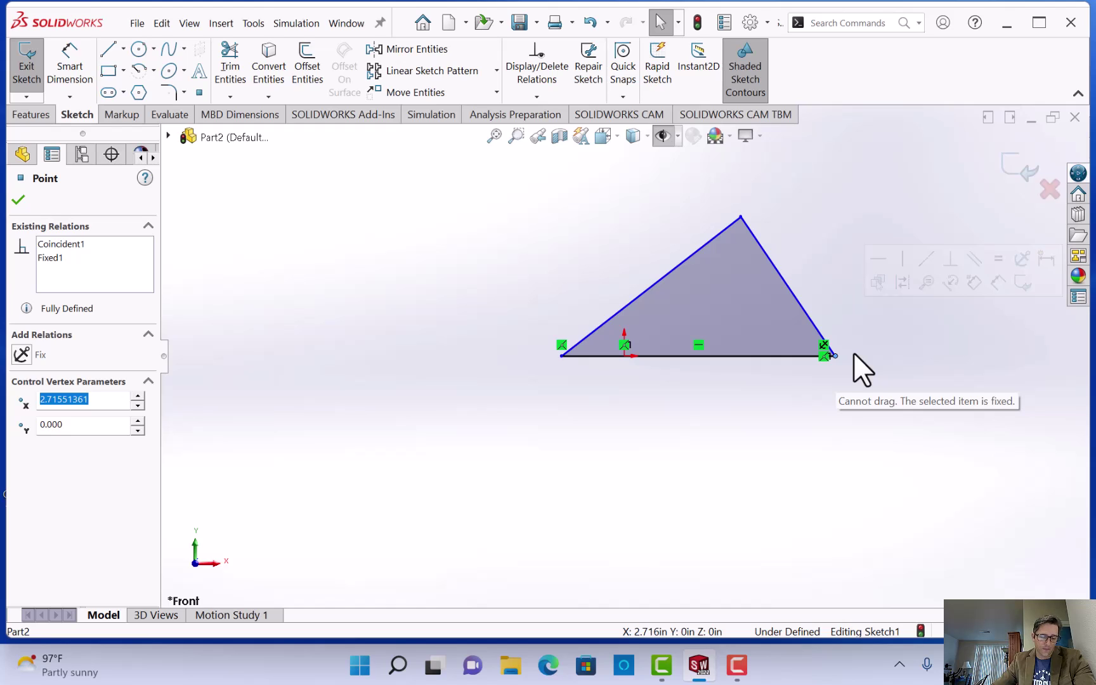
pyautogui.click(890, 343)
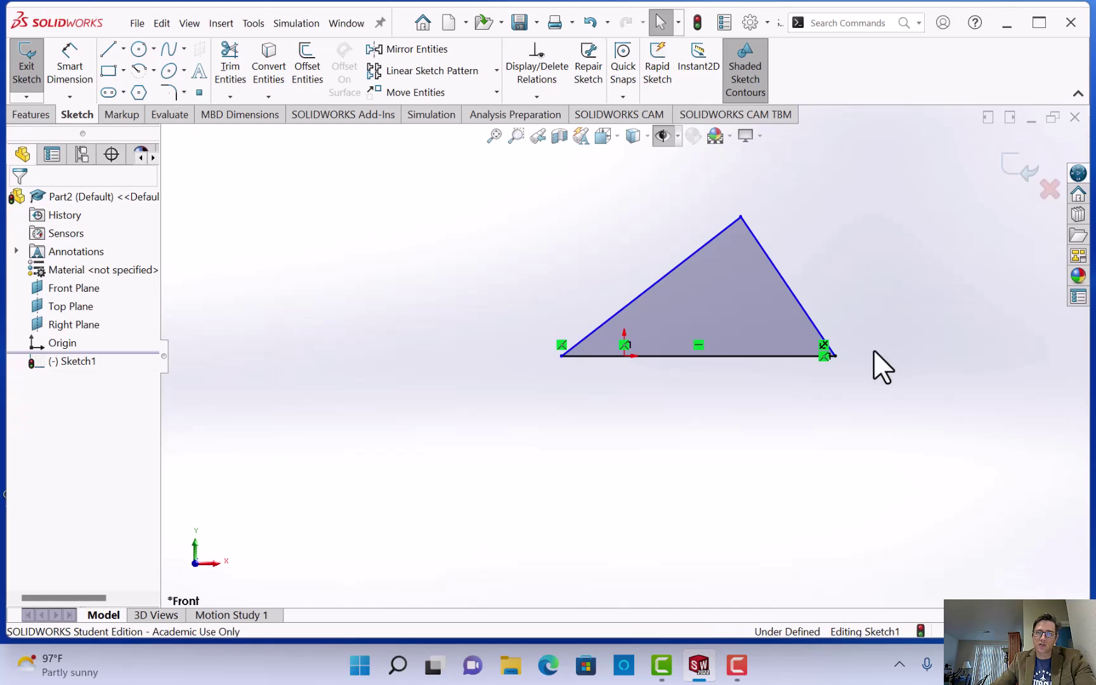
# - Set the triangle's base line length to 3.750 in via Line Properties
pyautogui.click(730, 357)
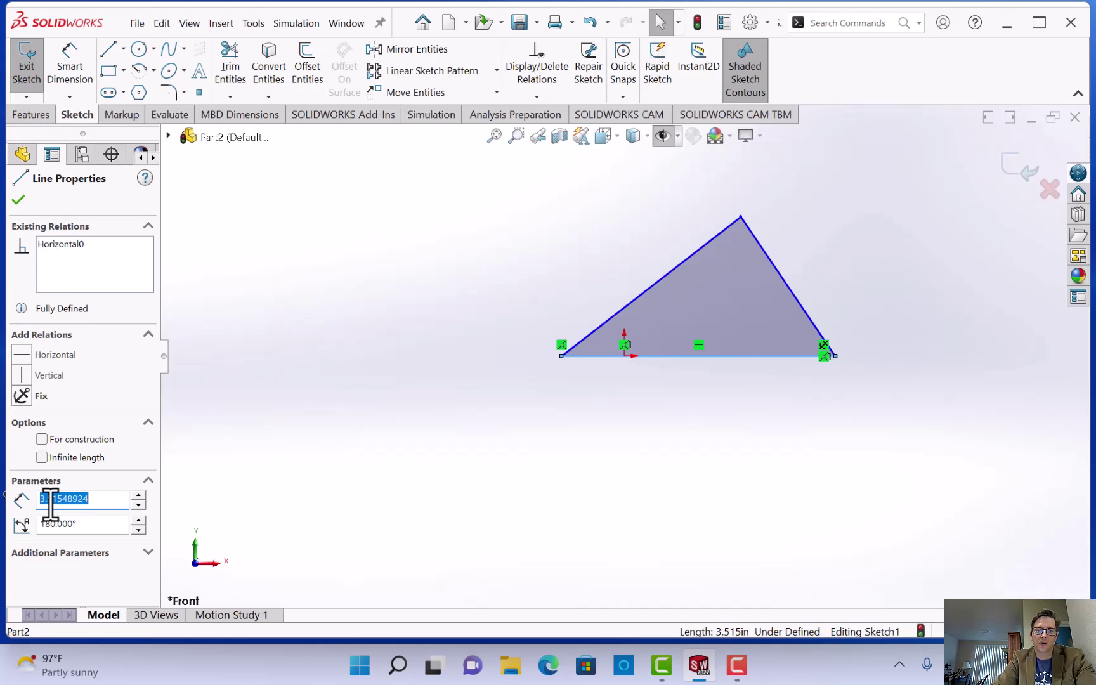
pyautogui.write('3.')
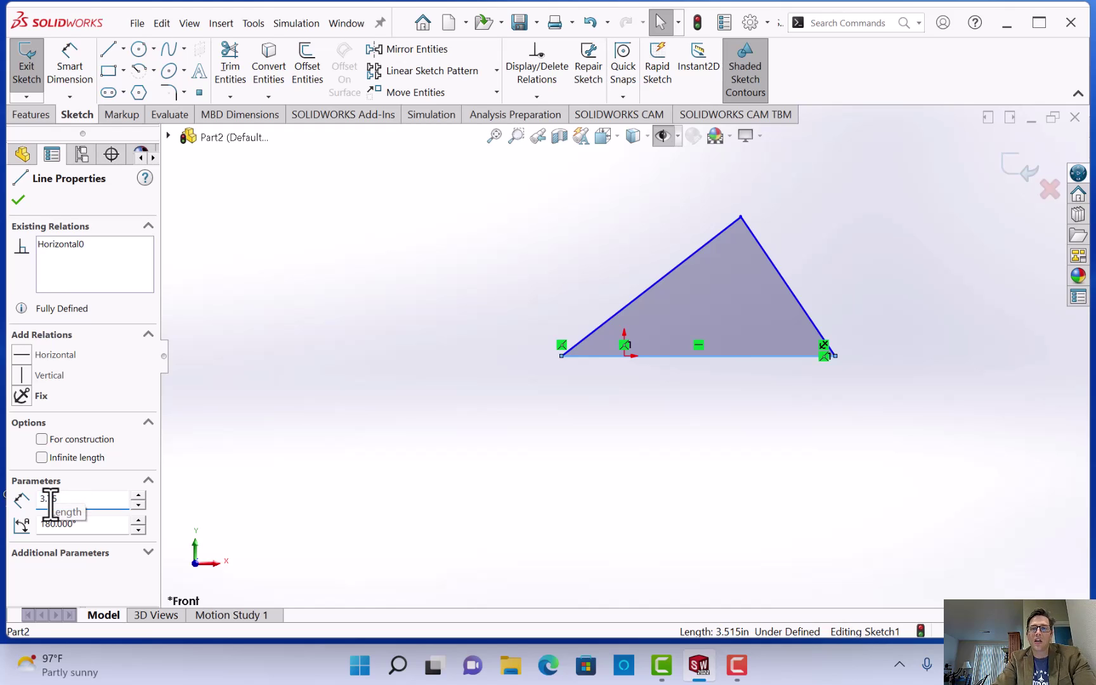
pyautogui.write('75')
pyautogui.press('Return')
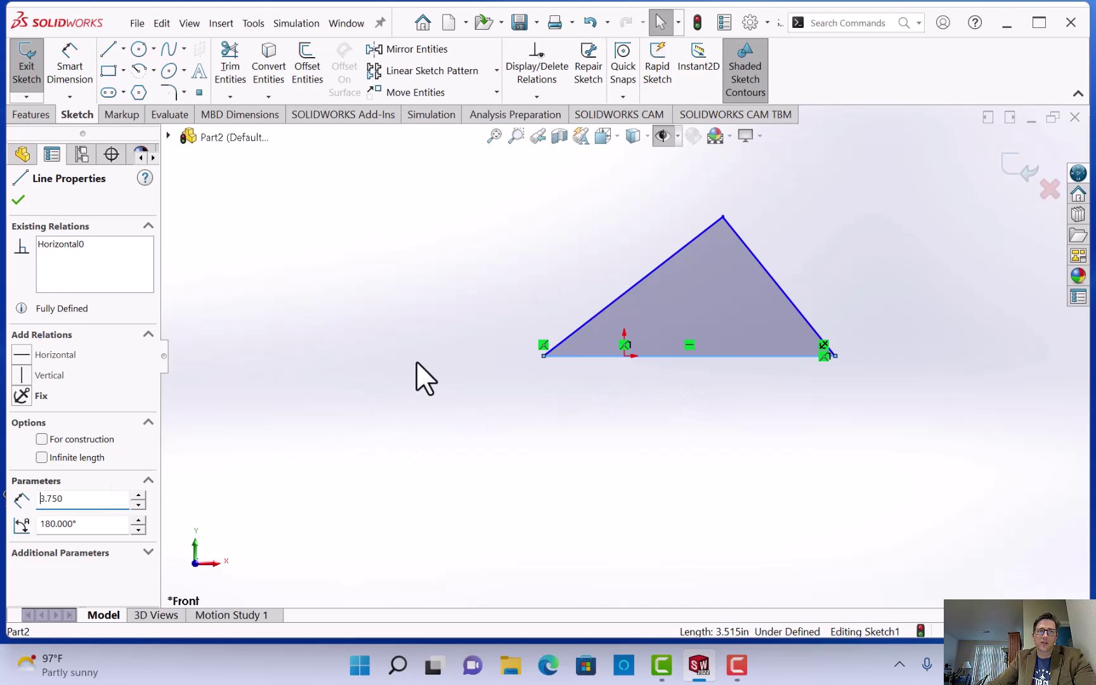
pyautogui.click(428, 344)
# - Add a 3.750 in Smart Dimension to the base line, placed below the triangle
pyautogui.click(70, 91)
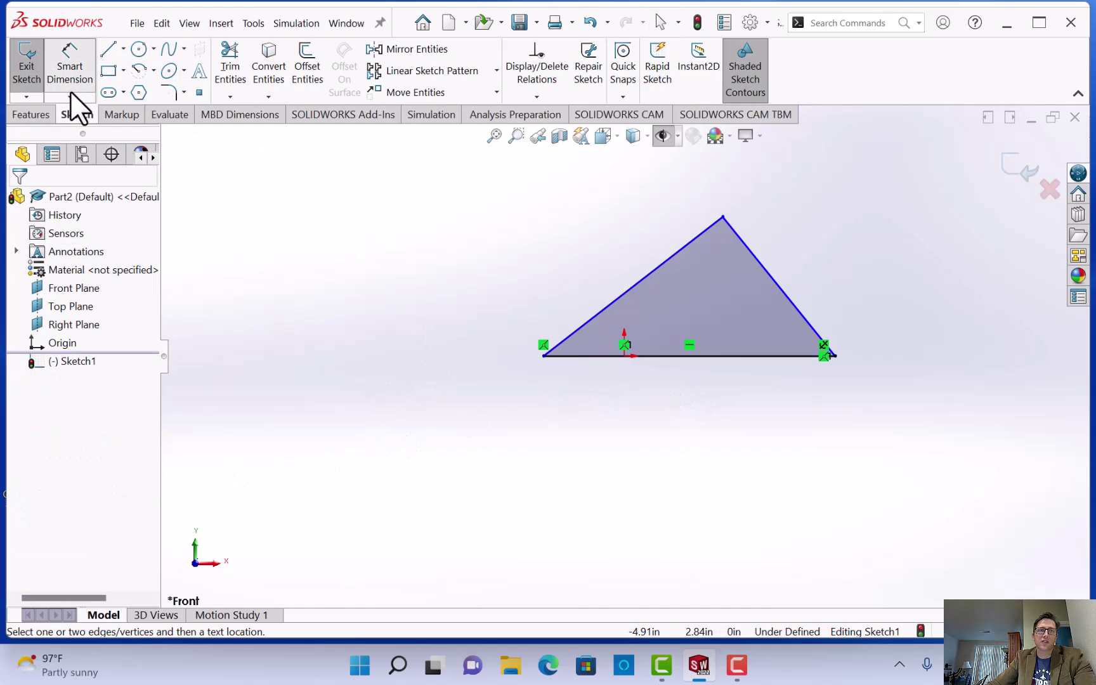
pyautogui.click(69, 97)
pyautogui.press('Escape')
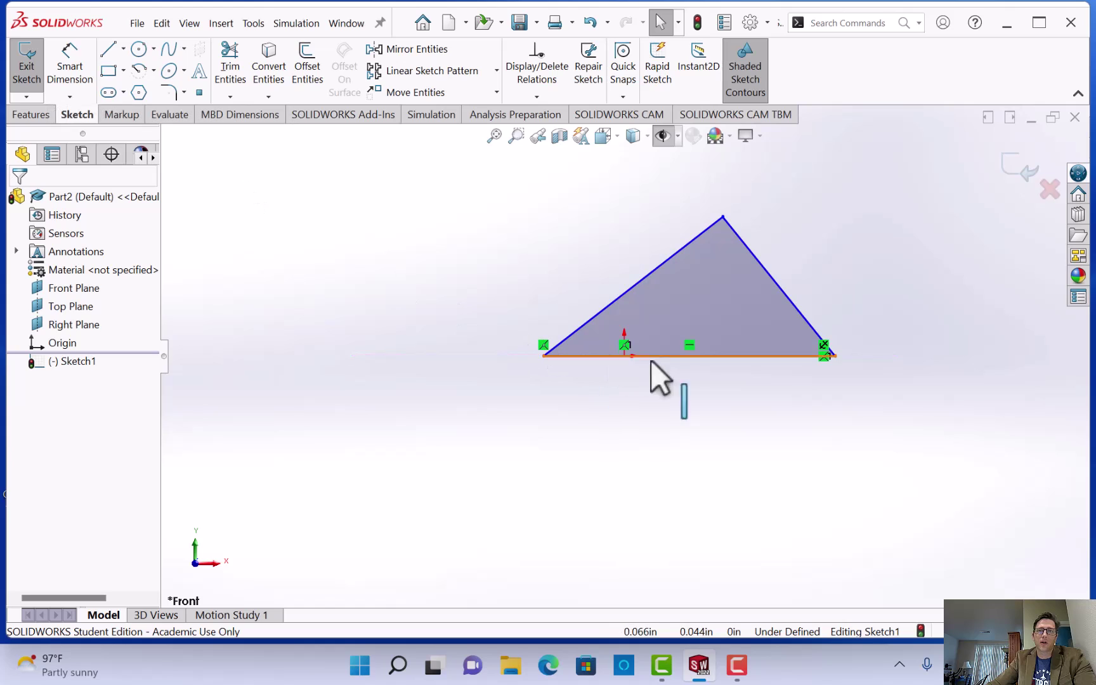
pyautogui.click(682, 357)
pyautogui.click(667, 409)
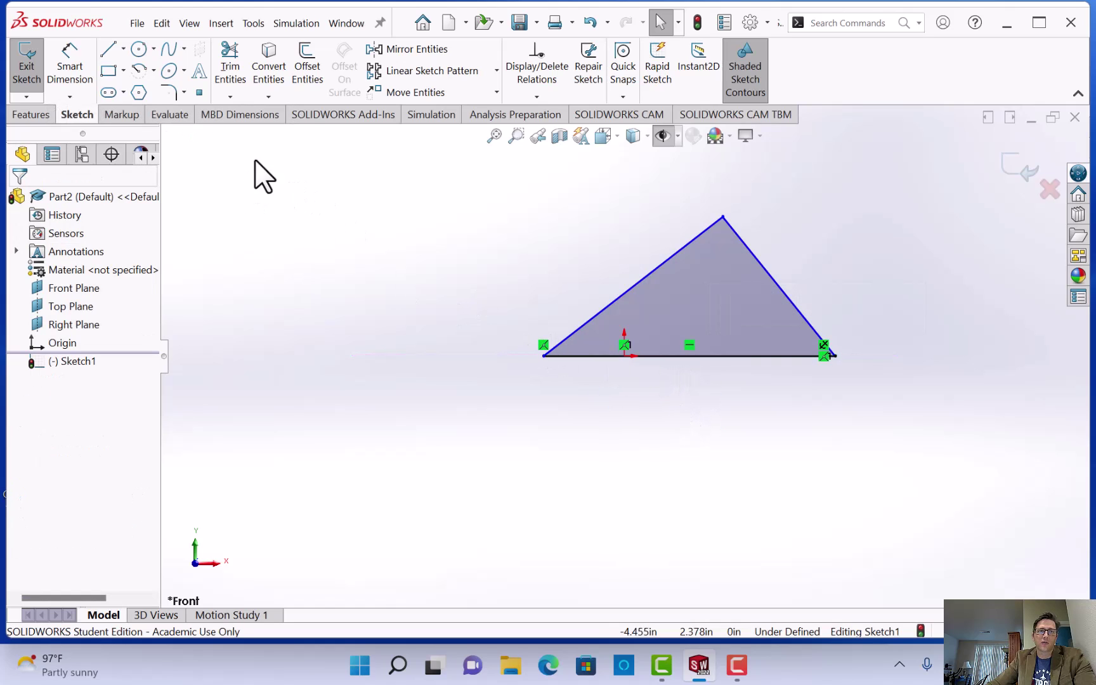
pyautogui.click(68, 96)
pyautogui.click(107, 113)
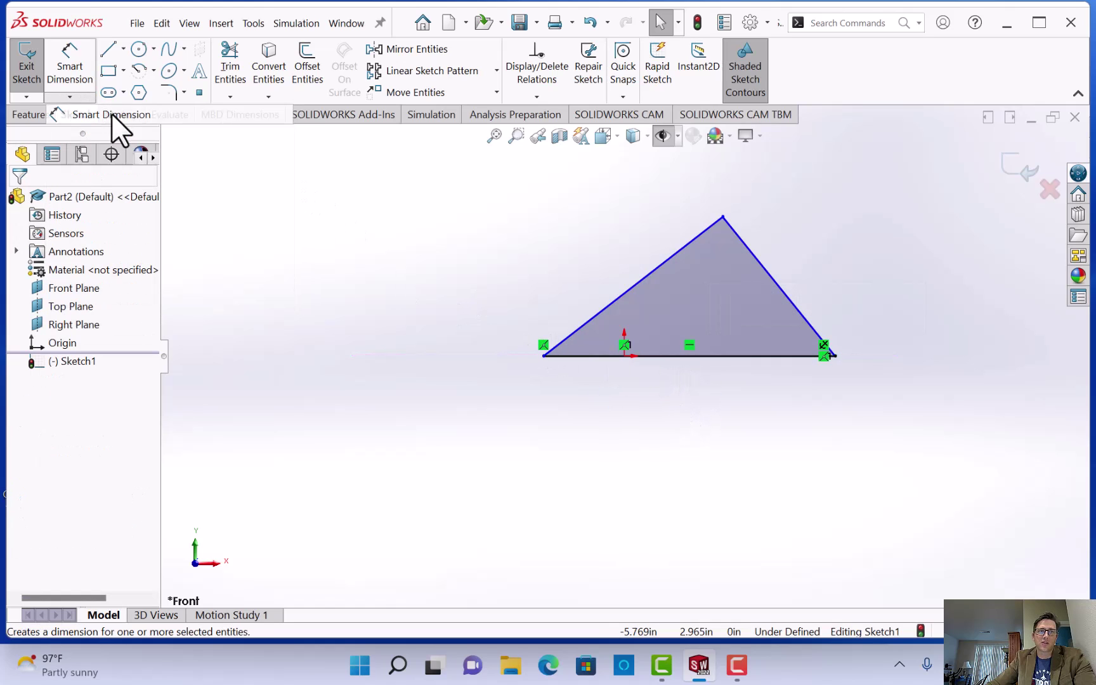
pyautogui.click(675, 354)
pyautogui.click(675, 416)
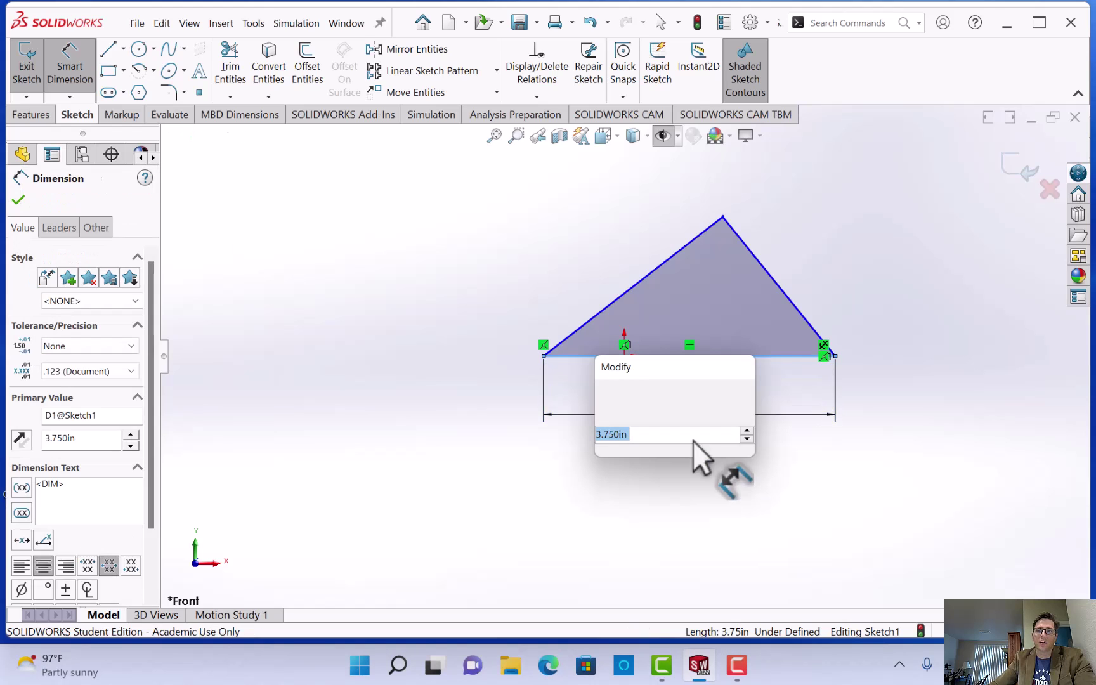
pyautogui.press('Return')
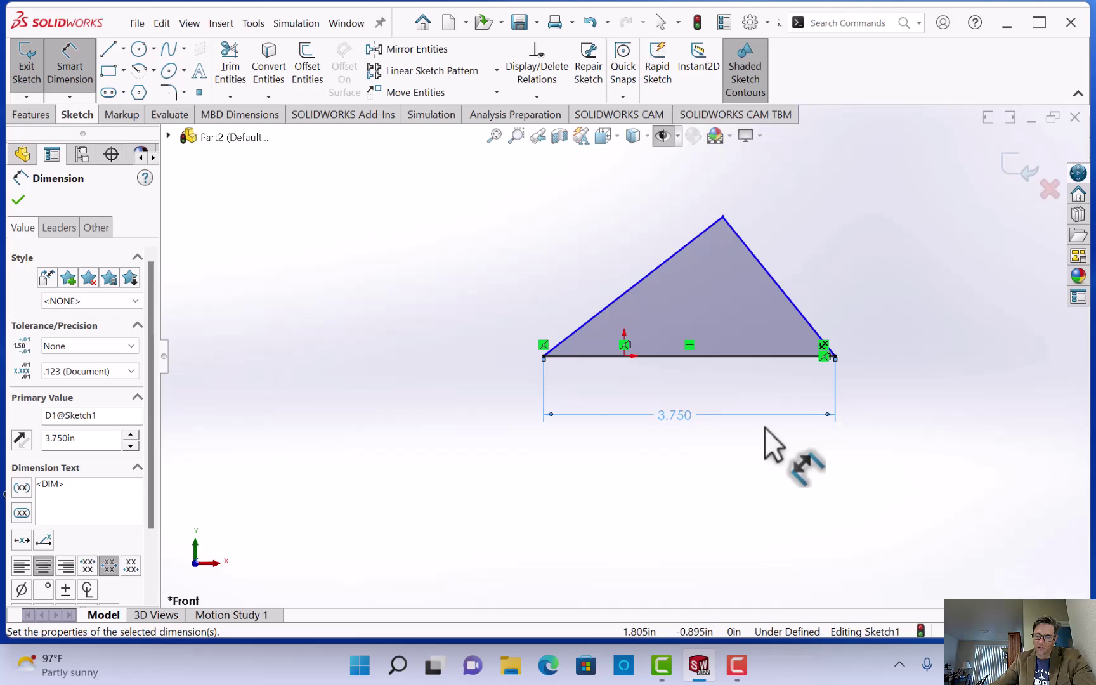
# - Inspect the base's left and right endpoints, then clear the selection
pyautogui.click(543, 358)
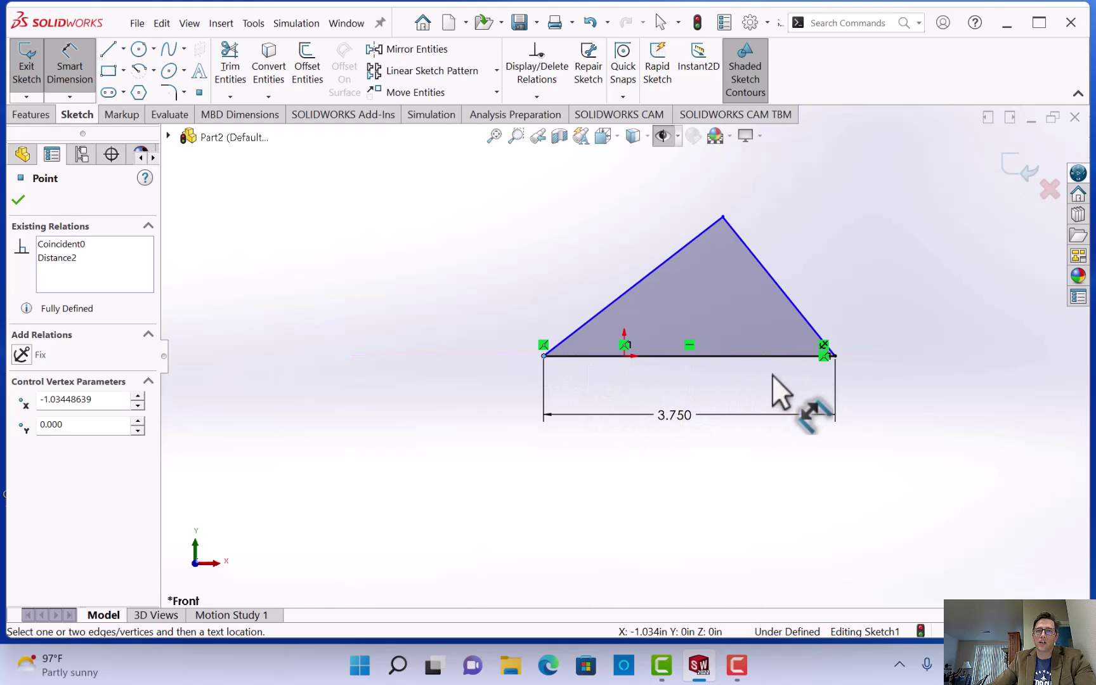
pyautogui.click(836, 357)
pyautogui.press('Escape')
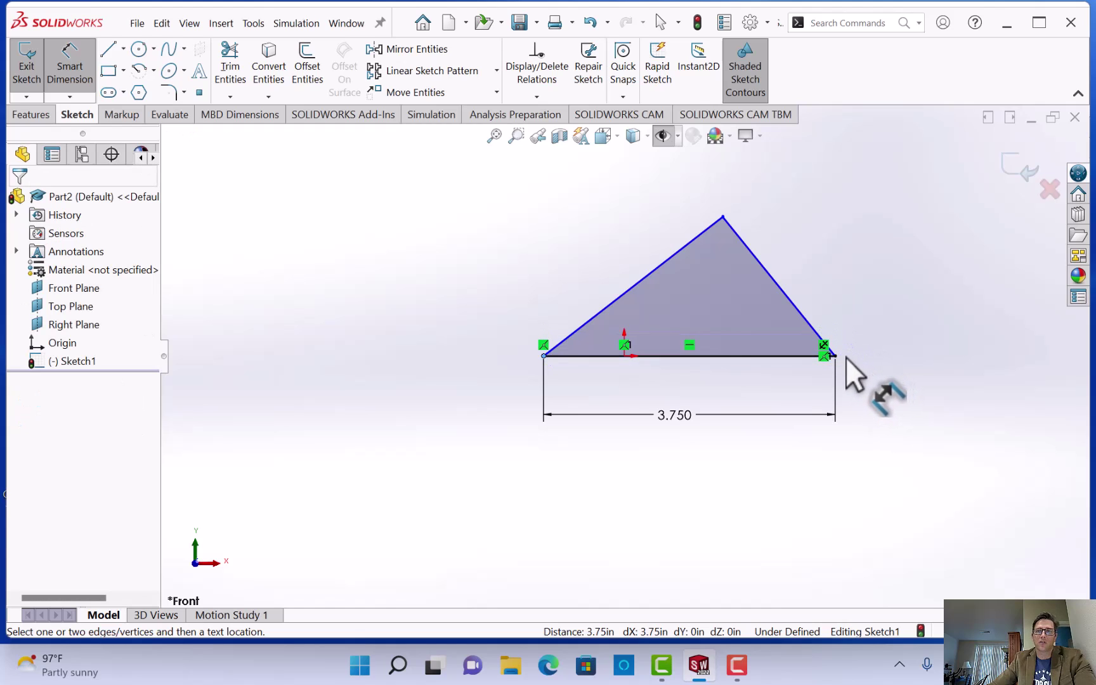
# - Check both base endpoints, then drag the apex slightly down and to the left
pyautogui.click(74, 80)
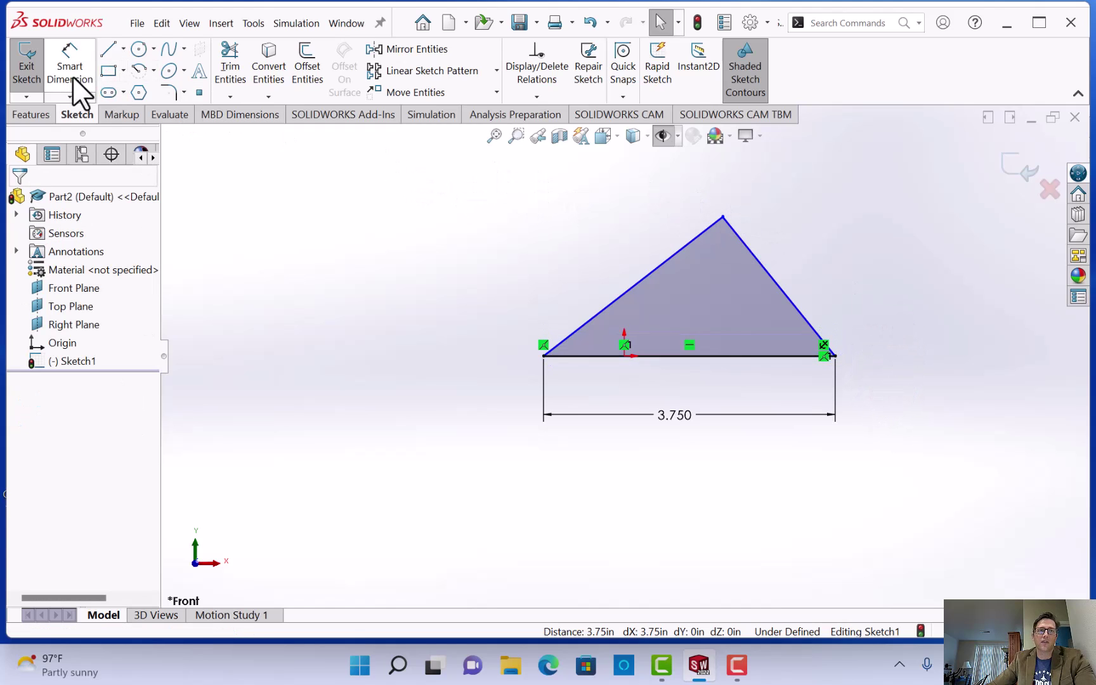
pyautogui.click(836, 357)
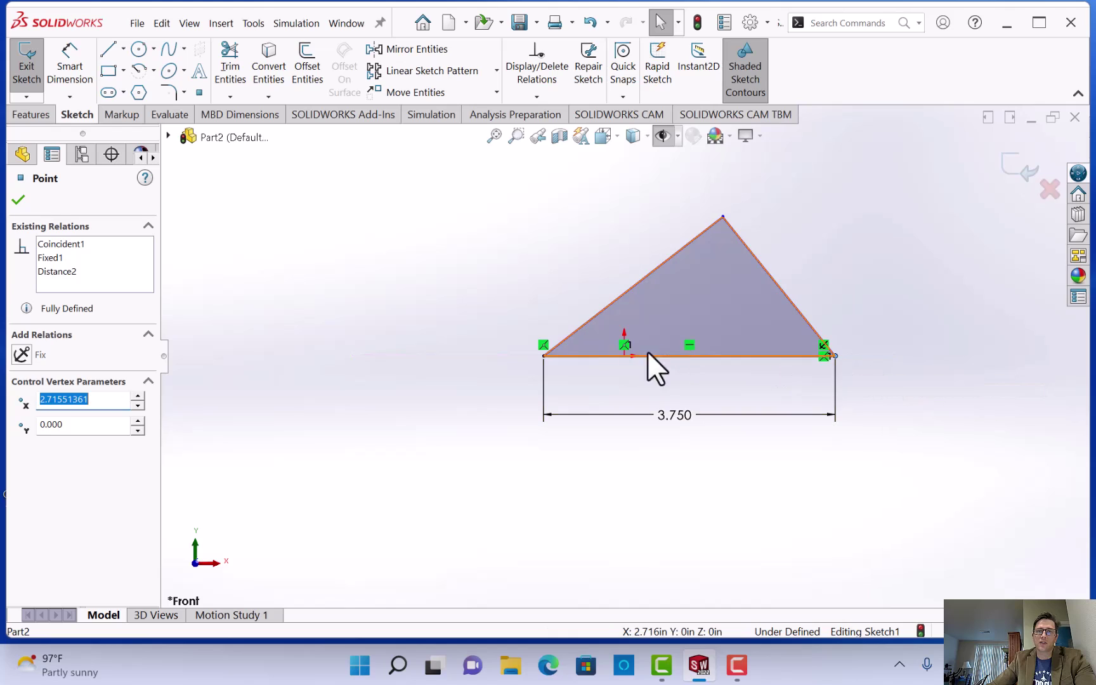
pyautogui.click(544, 356)
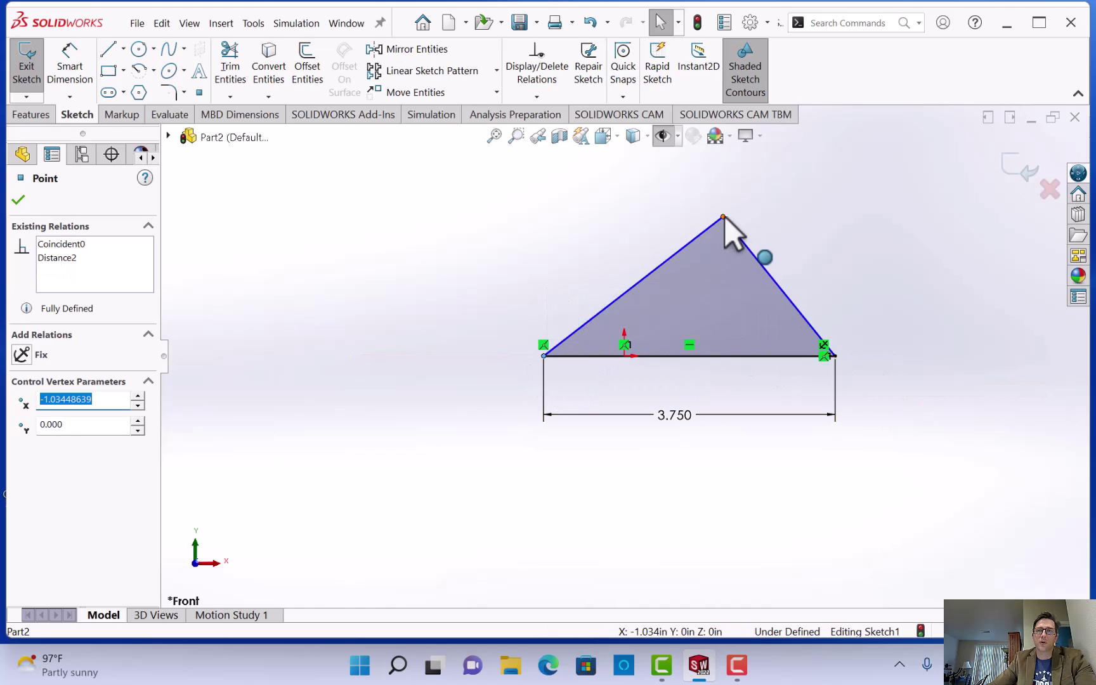
pyautogui.moveTo(725, 215); pyautogui.dragTo(706, 231)
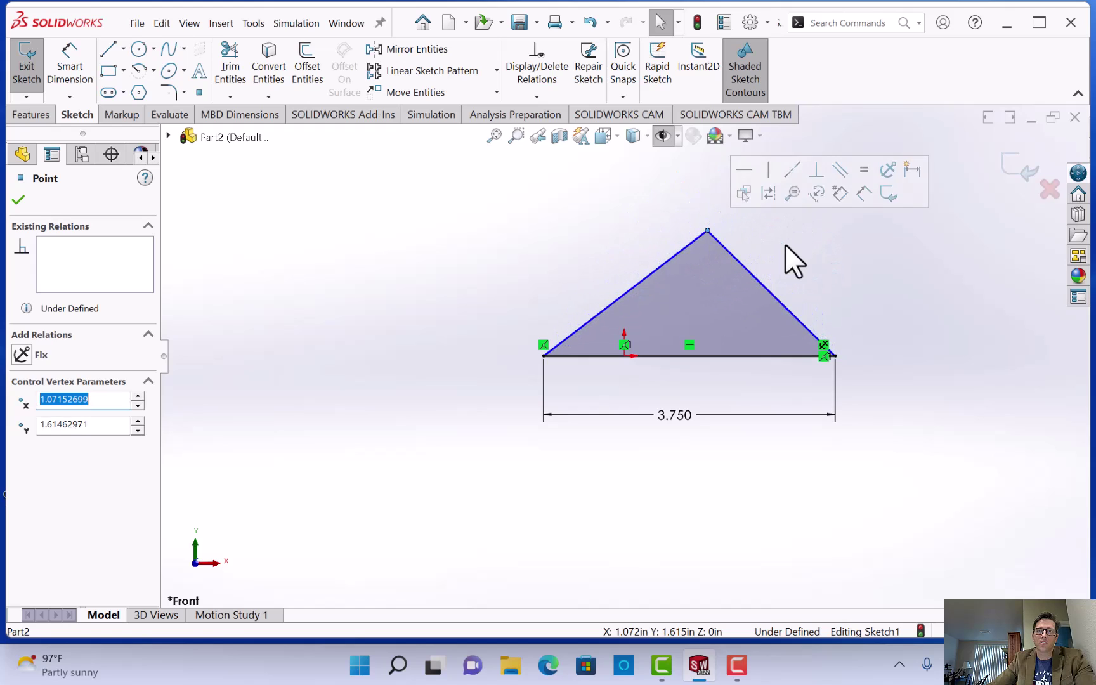
pyautogui.click(841, 274)
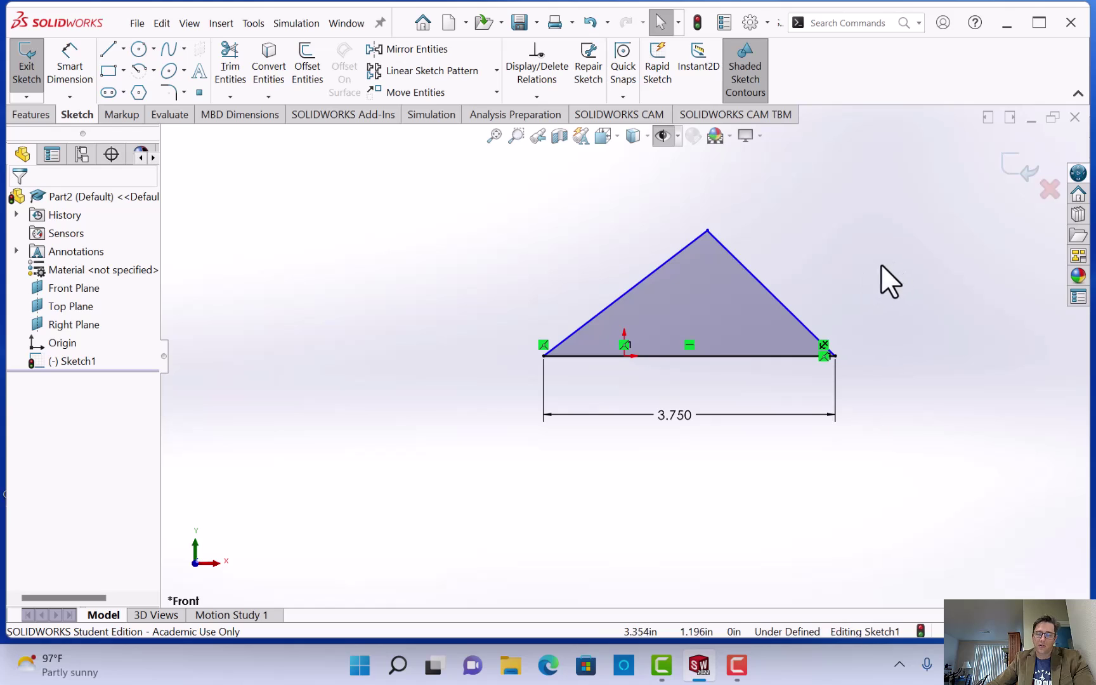
# - Add a Vertical relation to the triangle's right edge
pyautogui.click(547, 99)
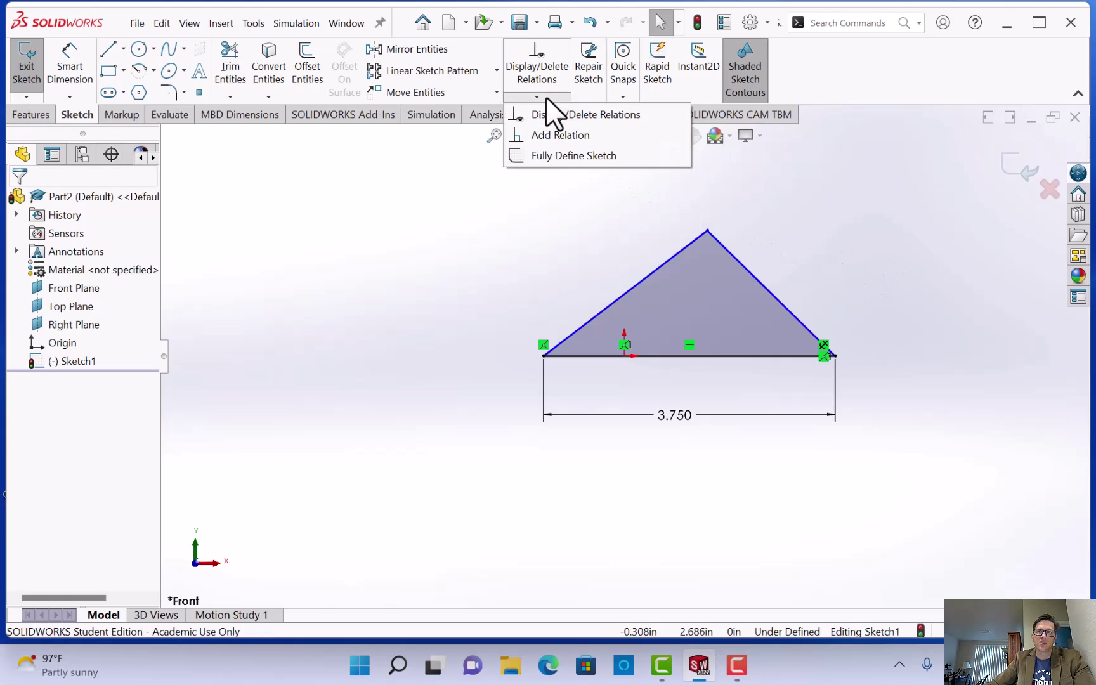
pyautogui.click(551, 138)
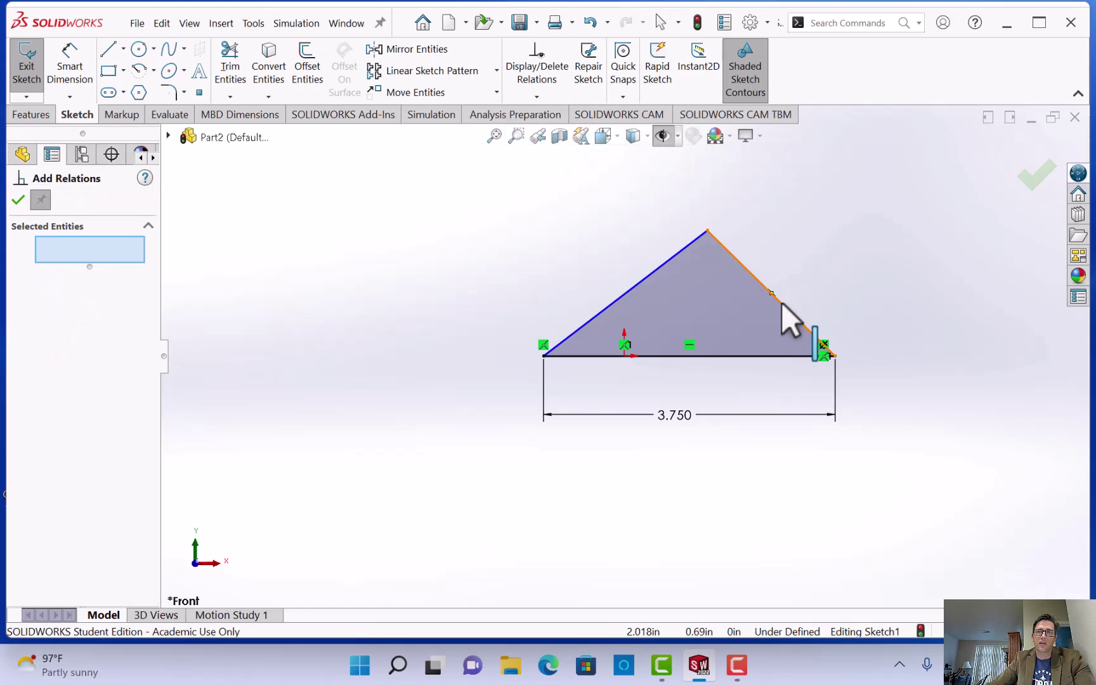
pyautogui.click(781, 305)
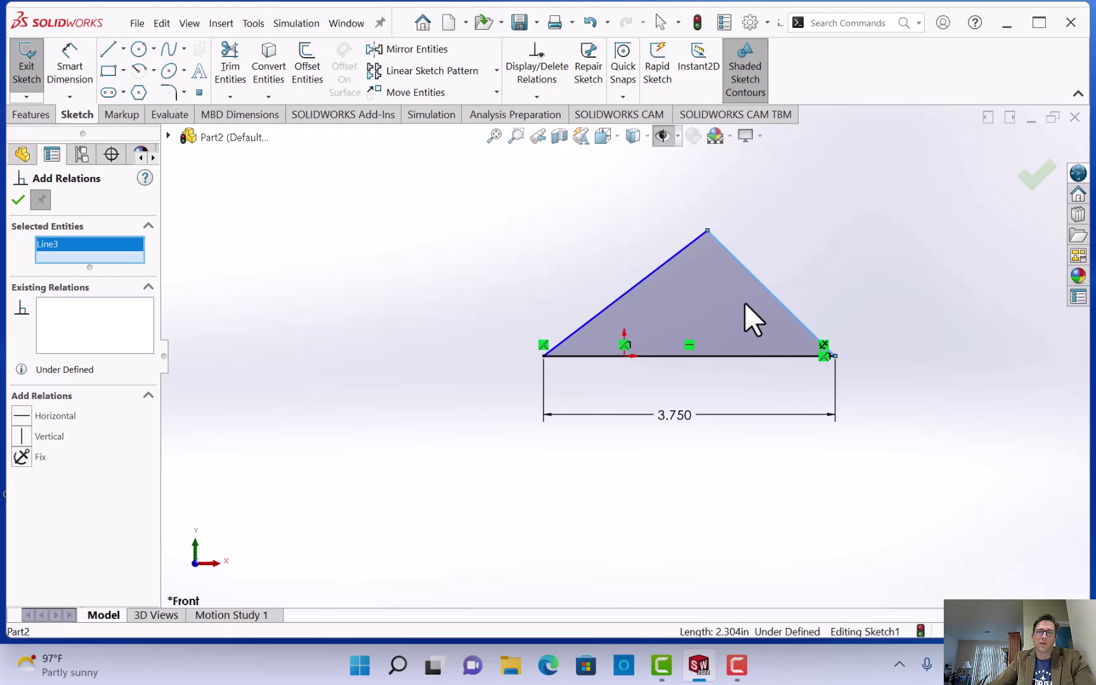
pyautogui.click(23, 438)
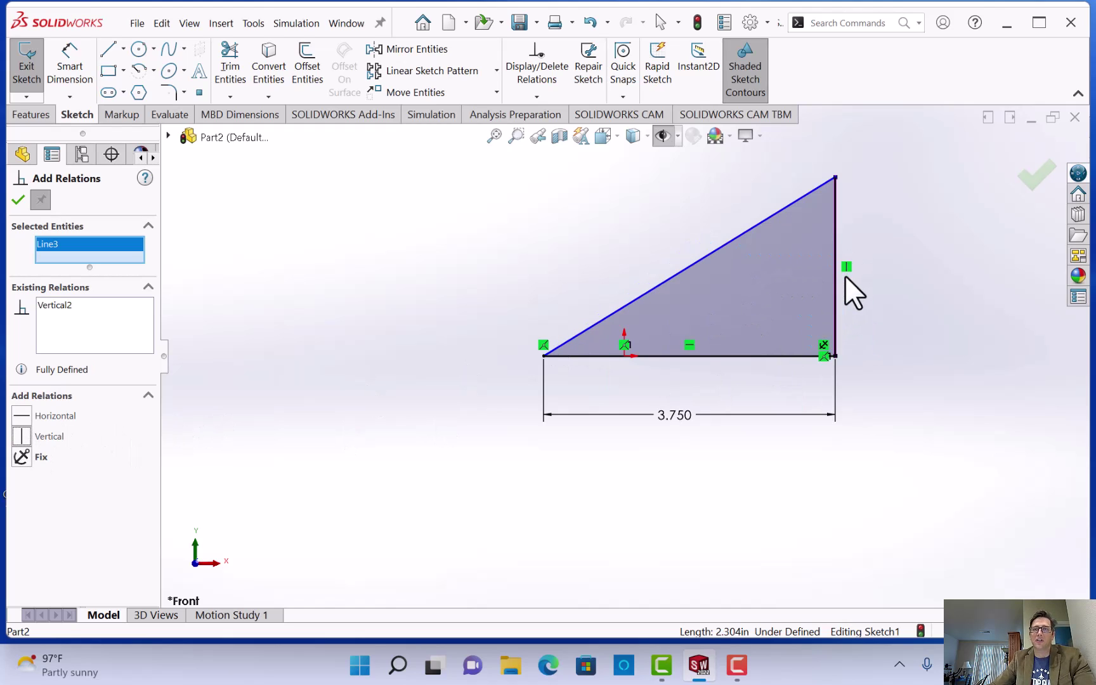
pyautogui.click(1037, 177)
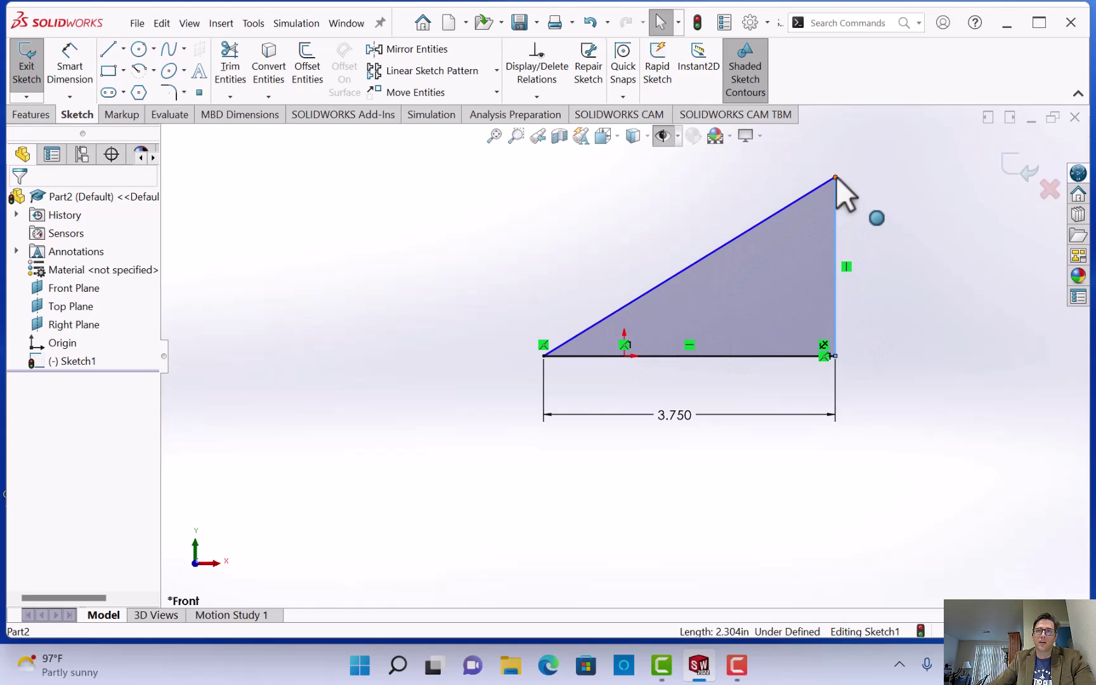
# - Raise the top corner, then dimension the hypotenuse-to-base angle at 35°
pyautogui.moveTo(835, 177); pyautogui.dragTo(865, 181)
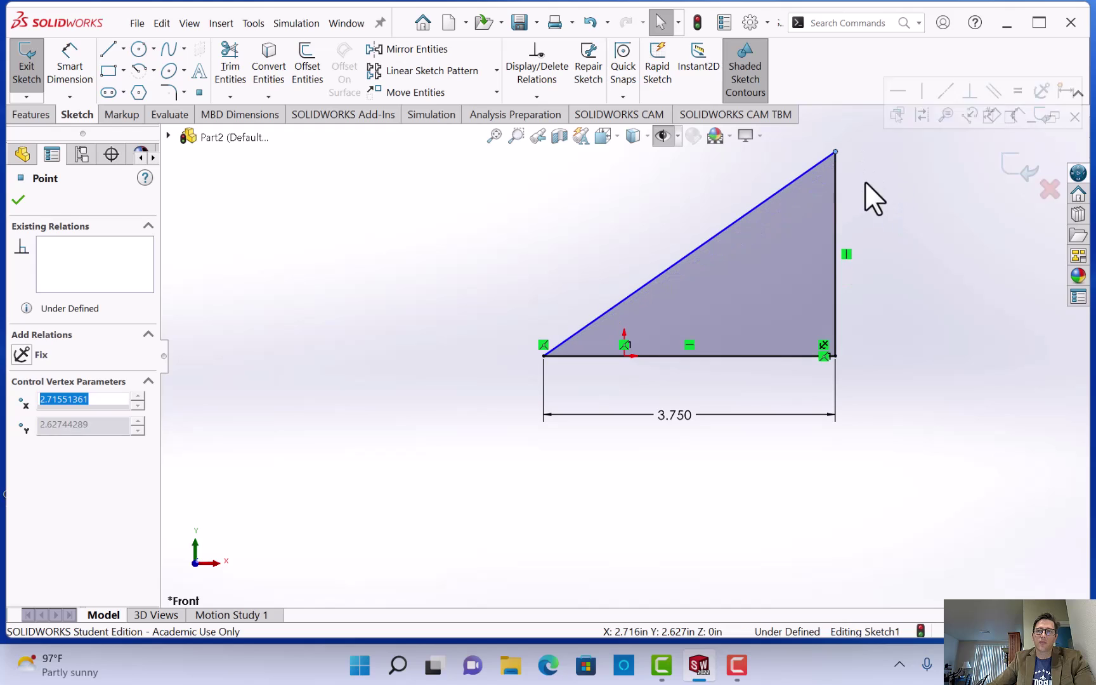
pyautogui.press('Escape')
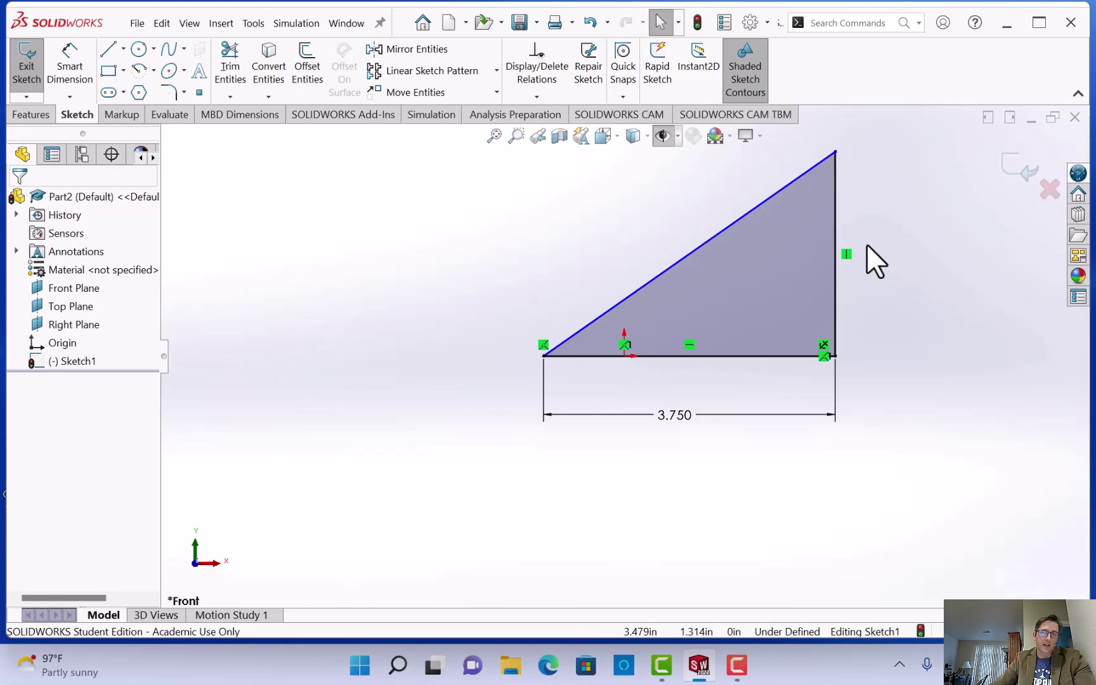
pyautogui.click(70, 97)
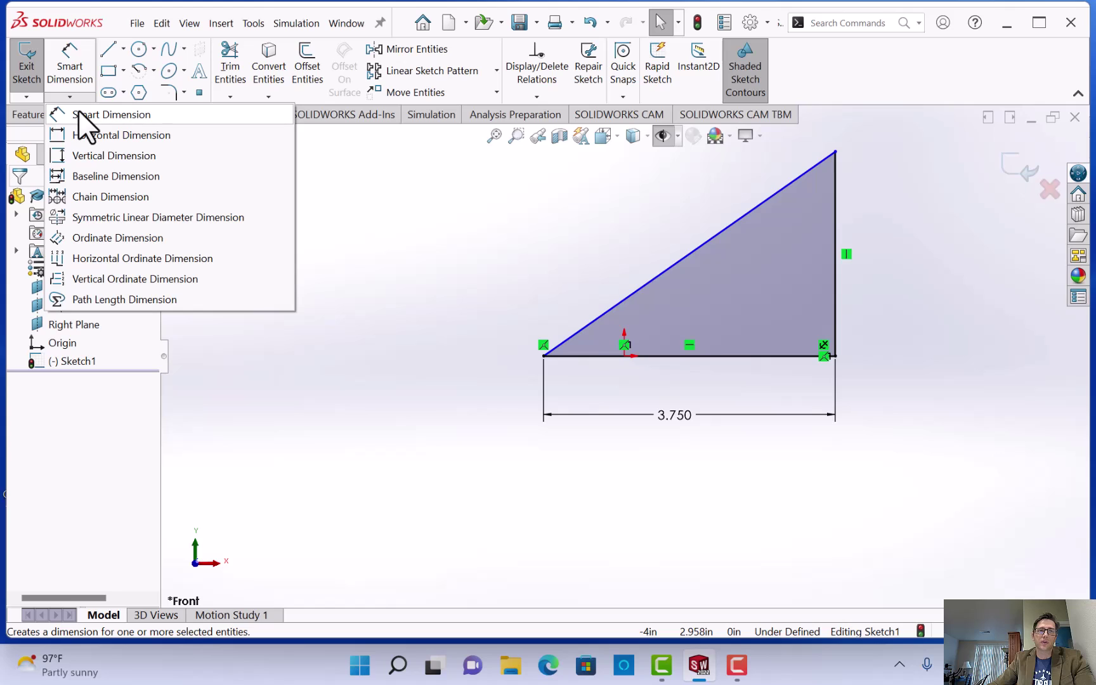
pyautogui.click(81, 114)
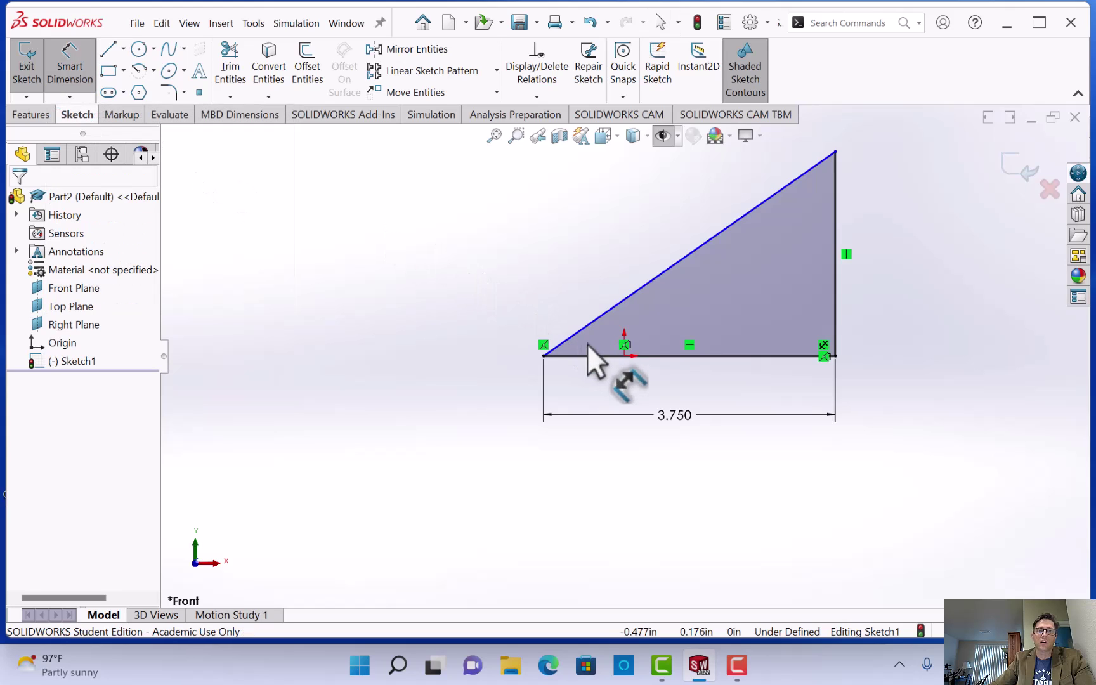
pyautogui.click(585, 323)
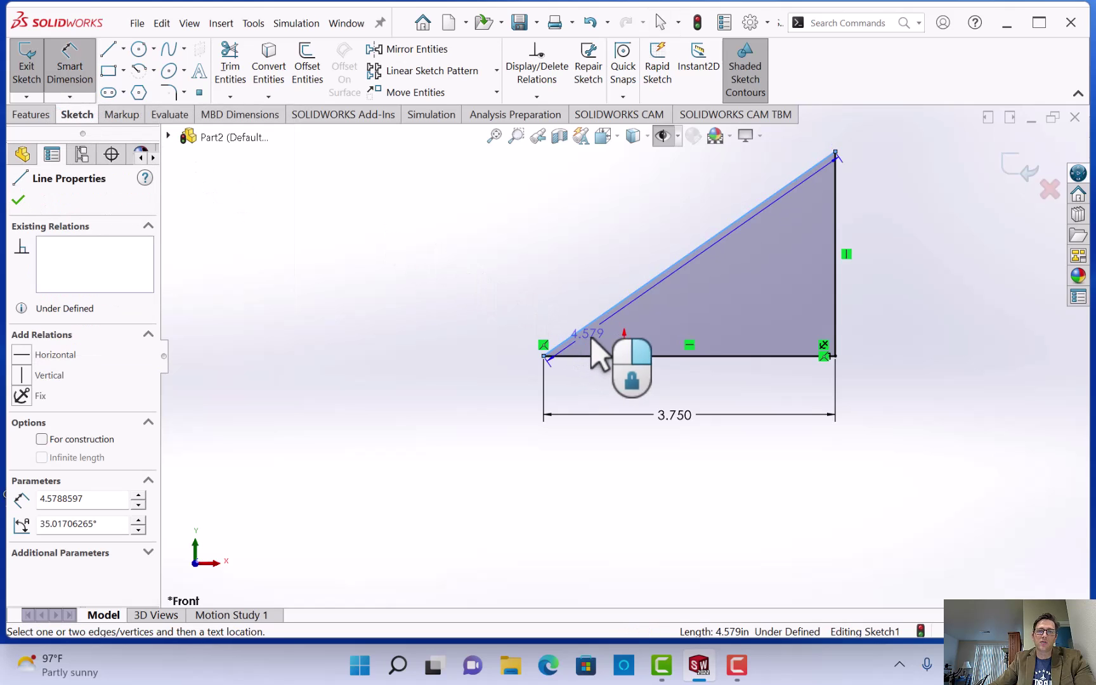
pyautogui.click(598, 356)
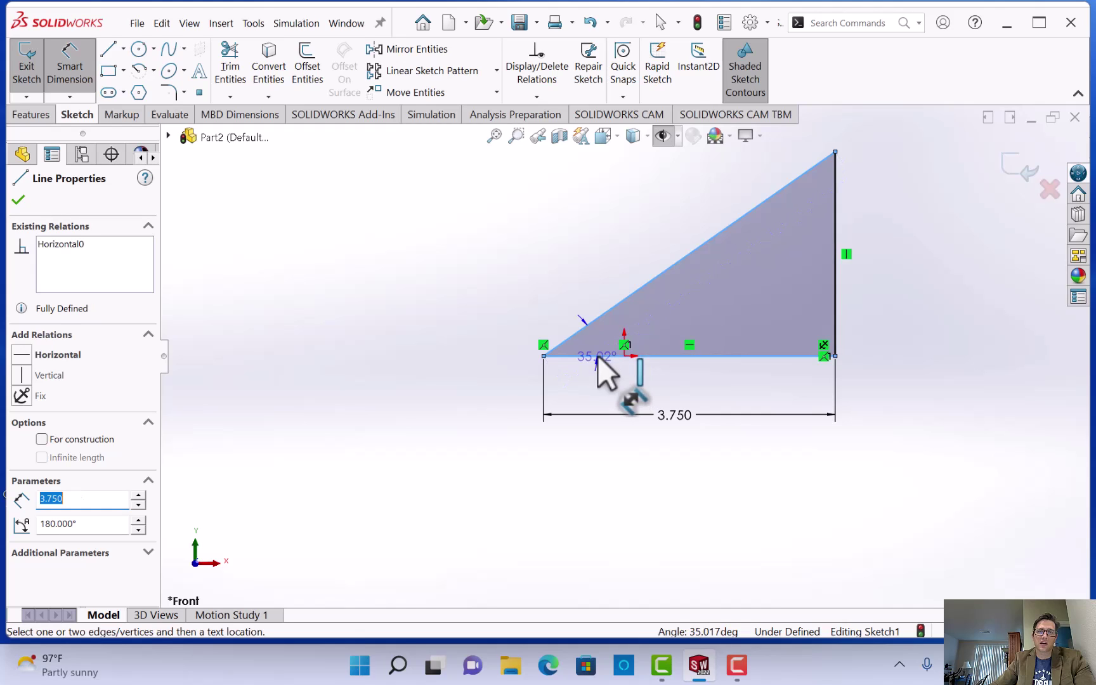
pyautogui.click(658, 319)
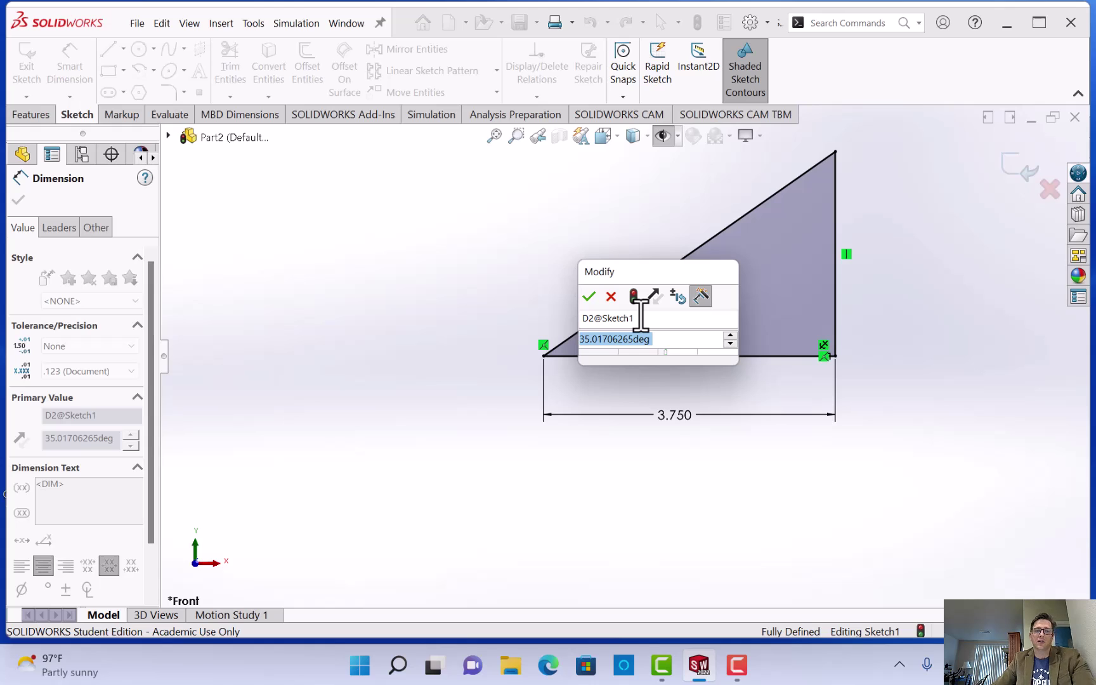
pyautogui.write('35')
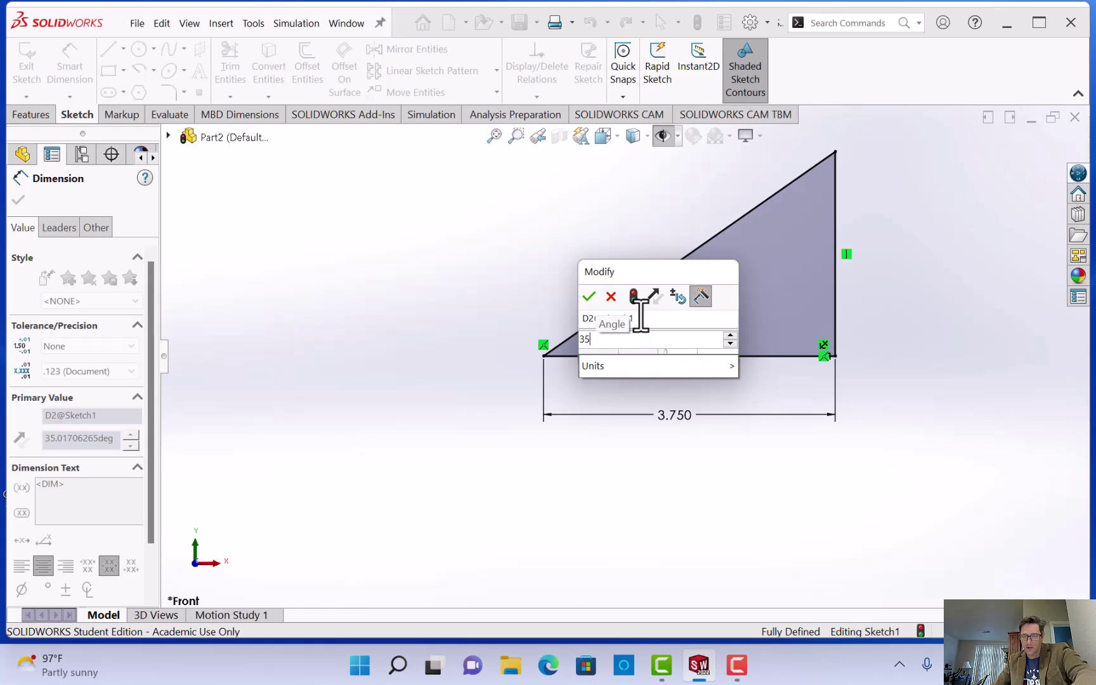
pyautogui.press('Return')
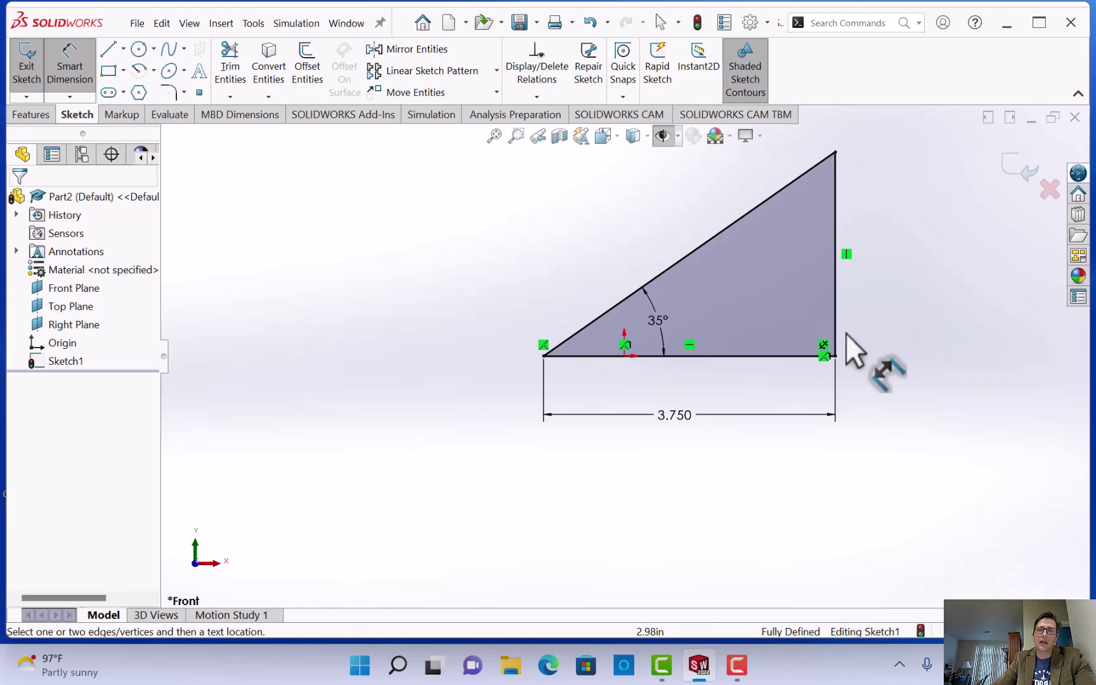
pyautogui.click(661, 319)
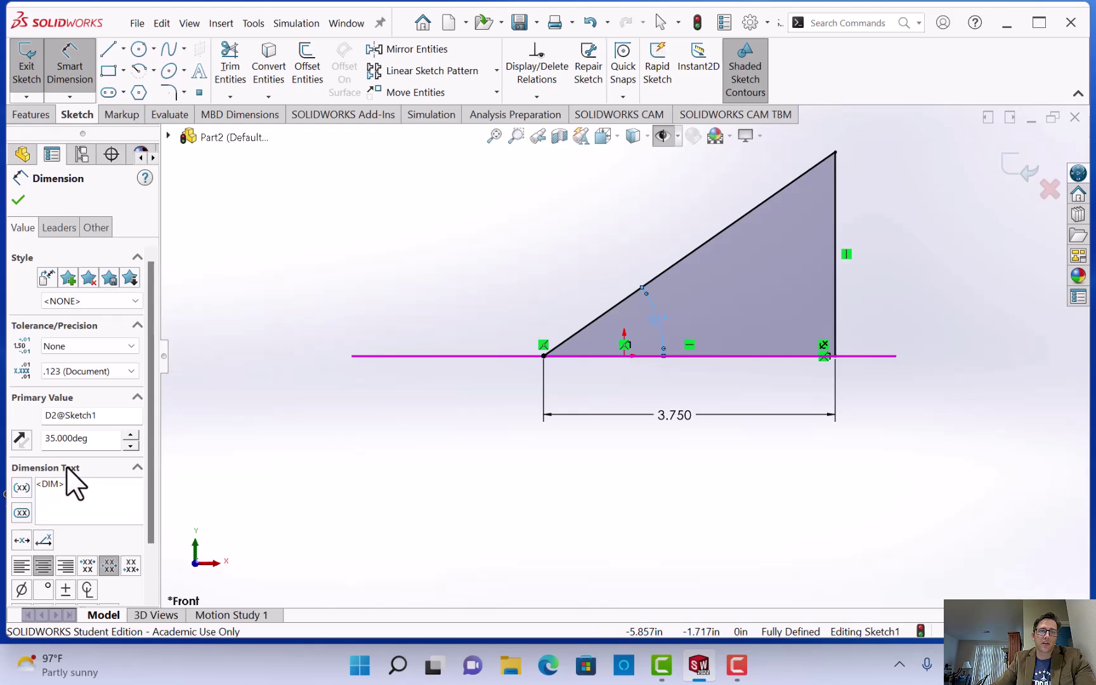
# - Change the 35° dimension's leader style and place its label just left of the bottom-left corner
pyautogui.click(42, 541)
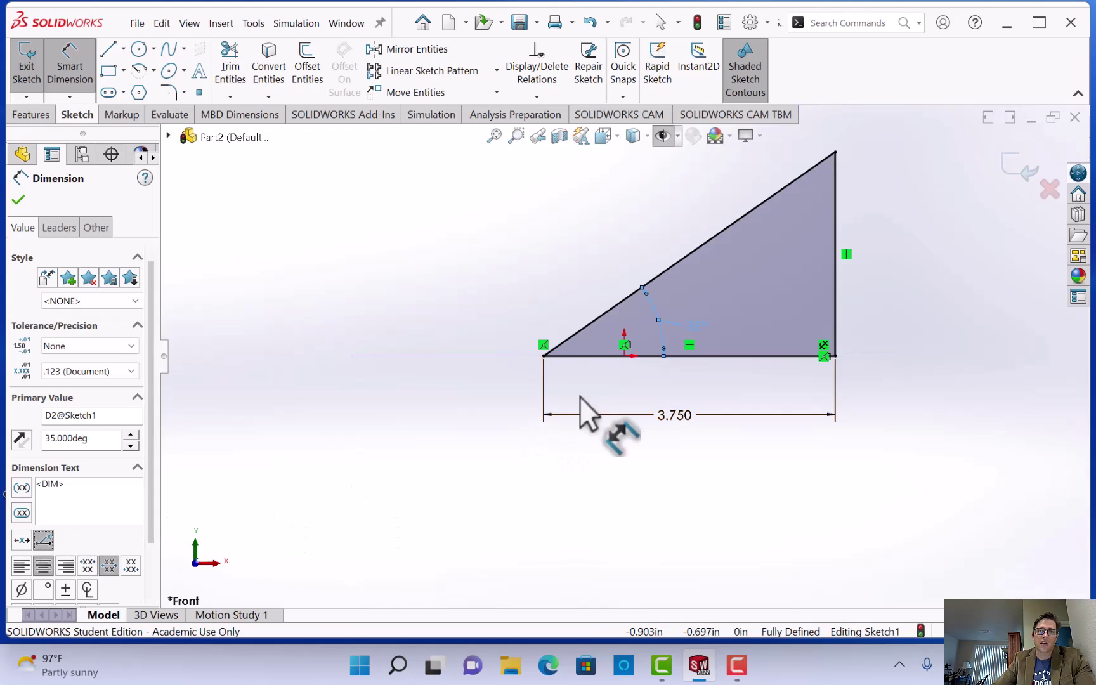
pyautogui.moveTo(694, 330); pyautogui.dragTo(498, 374)
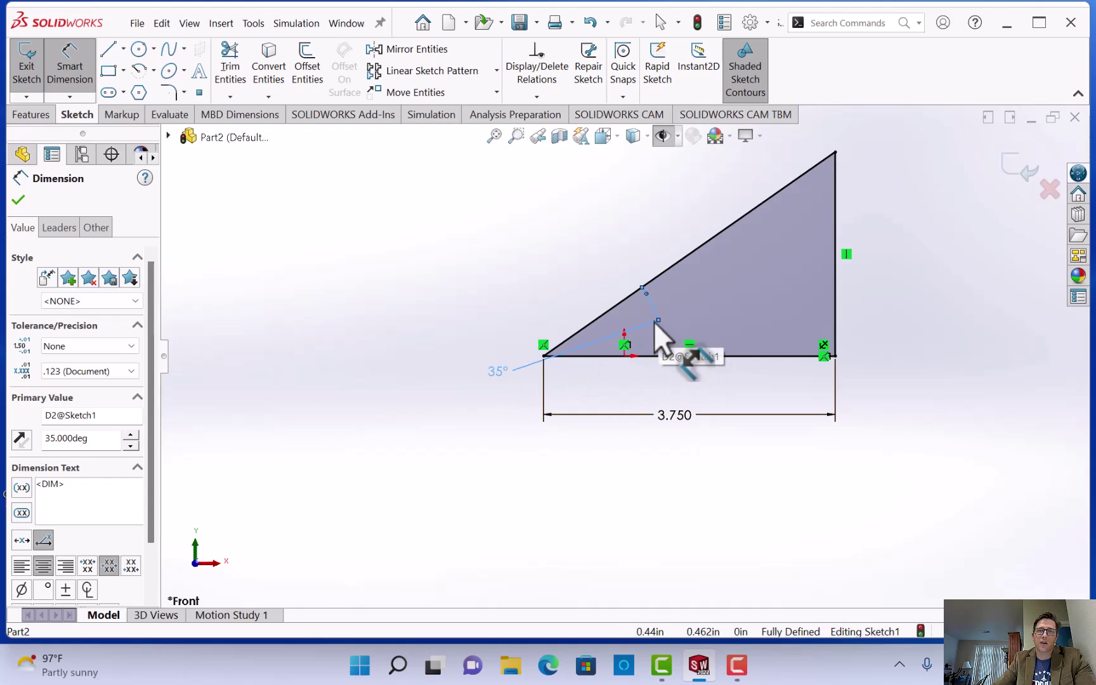
pyautogui.moveTo(656, 337); pyautogui.dragTo(582, 289)
pyautogui.click(714, 318)
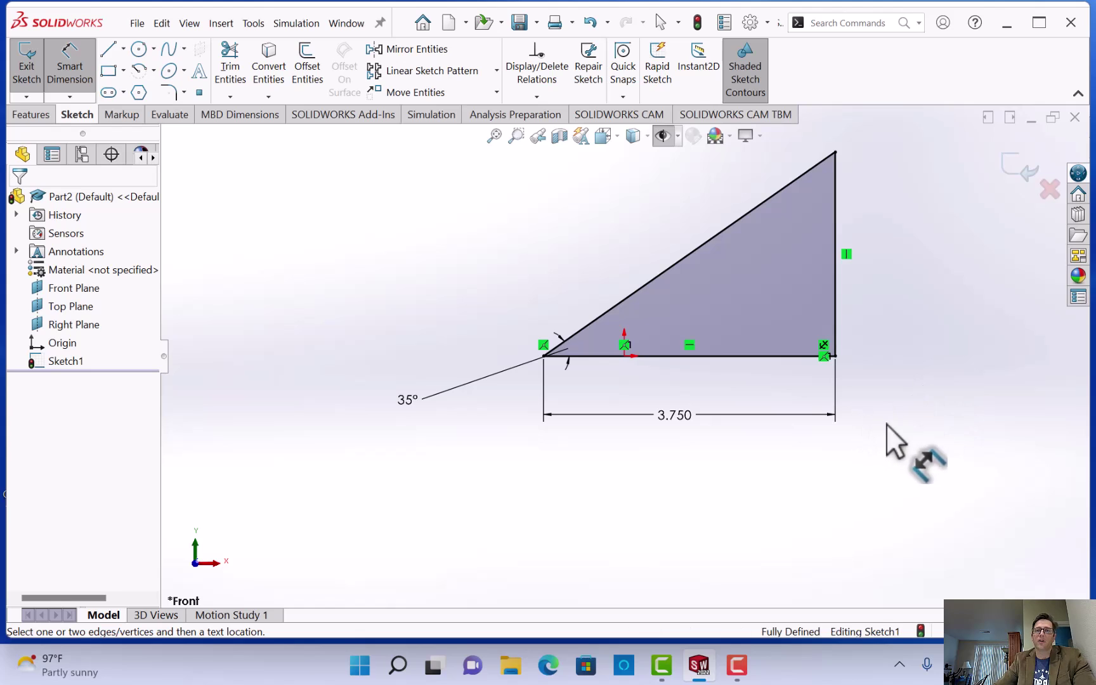
pyautogui.moveTo(419, 397); pyautogui.dragTo(512, 359)
pyautogui.click(982, 324)
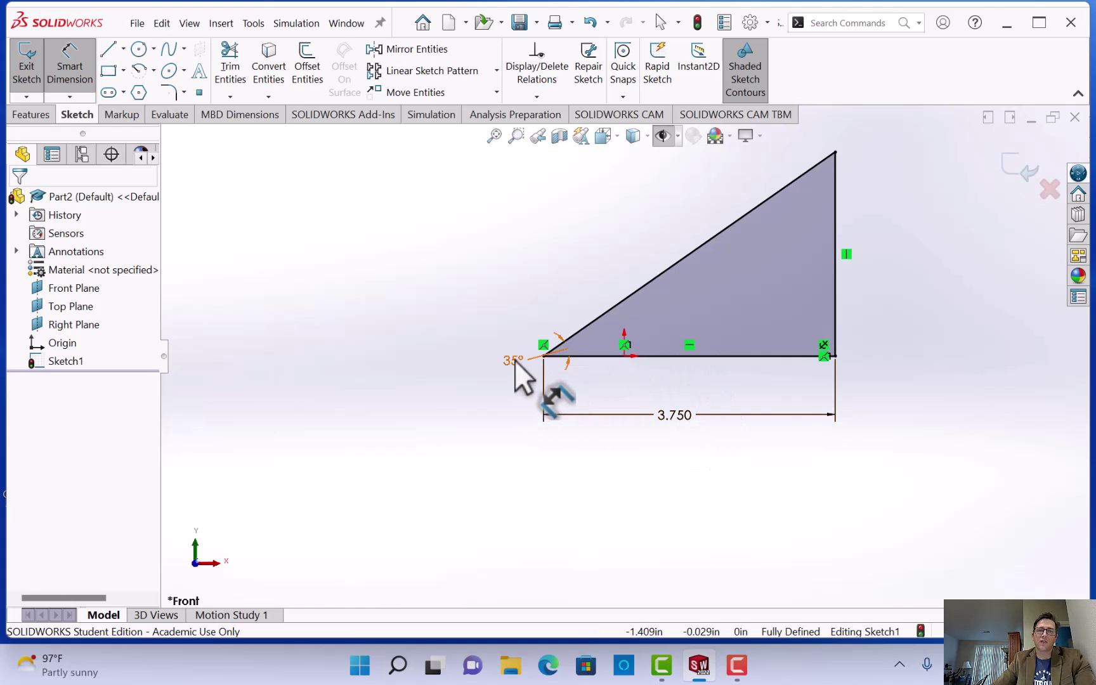
# - Add a driven 2.626 in dimension beside the triangle's vertical right edge
pyautogui.click(835, 260)
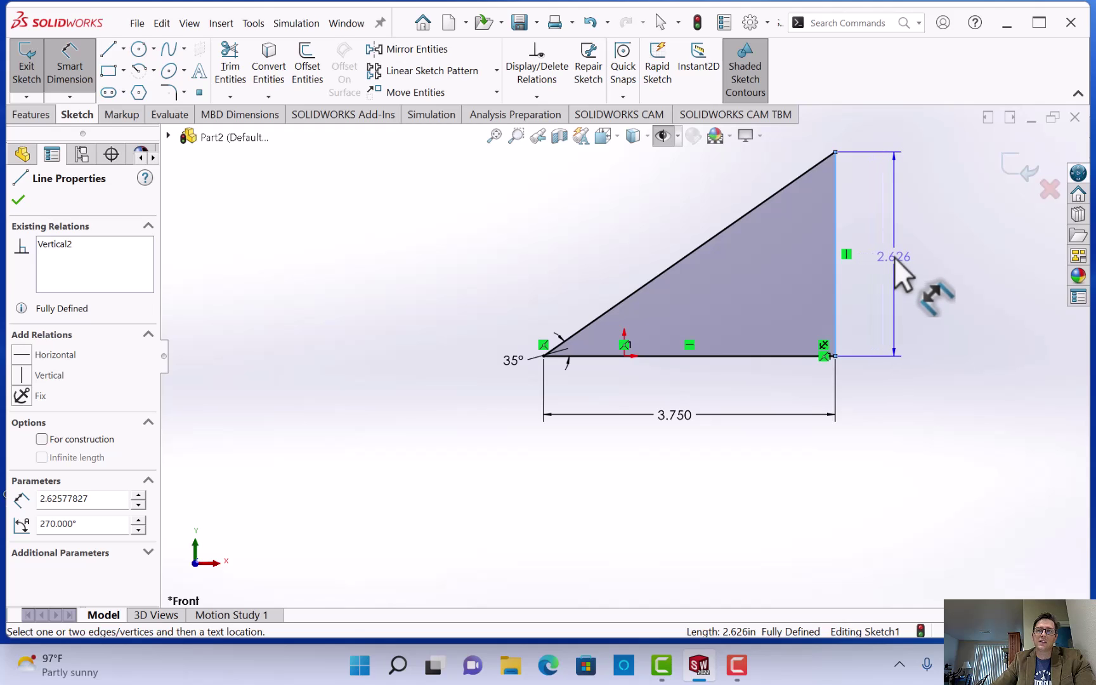
pyautogui.click(894, 256)
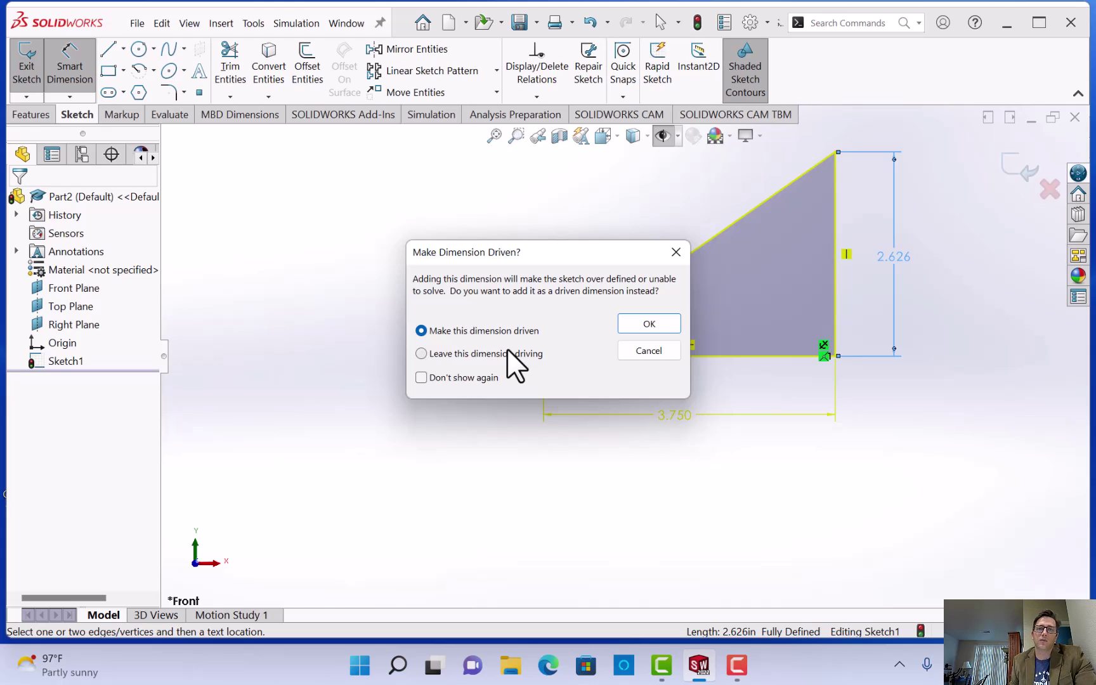
pyautogui.click(642, 326)
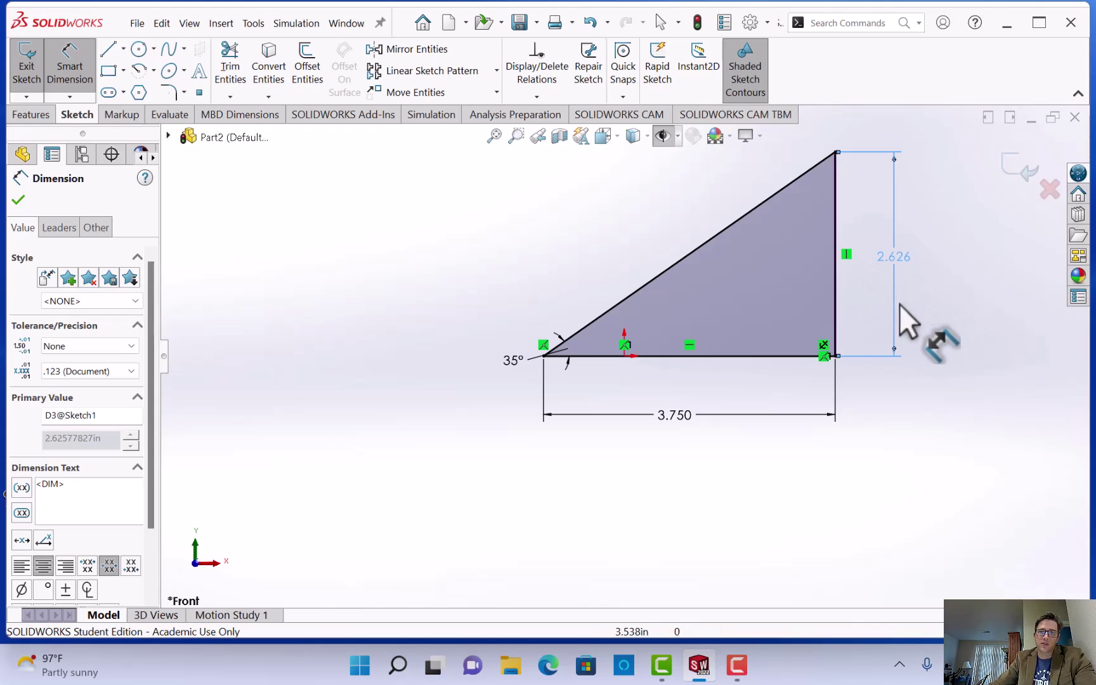
pyautogui.click(930, 282)
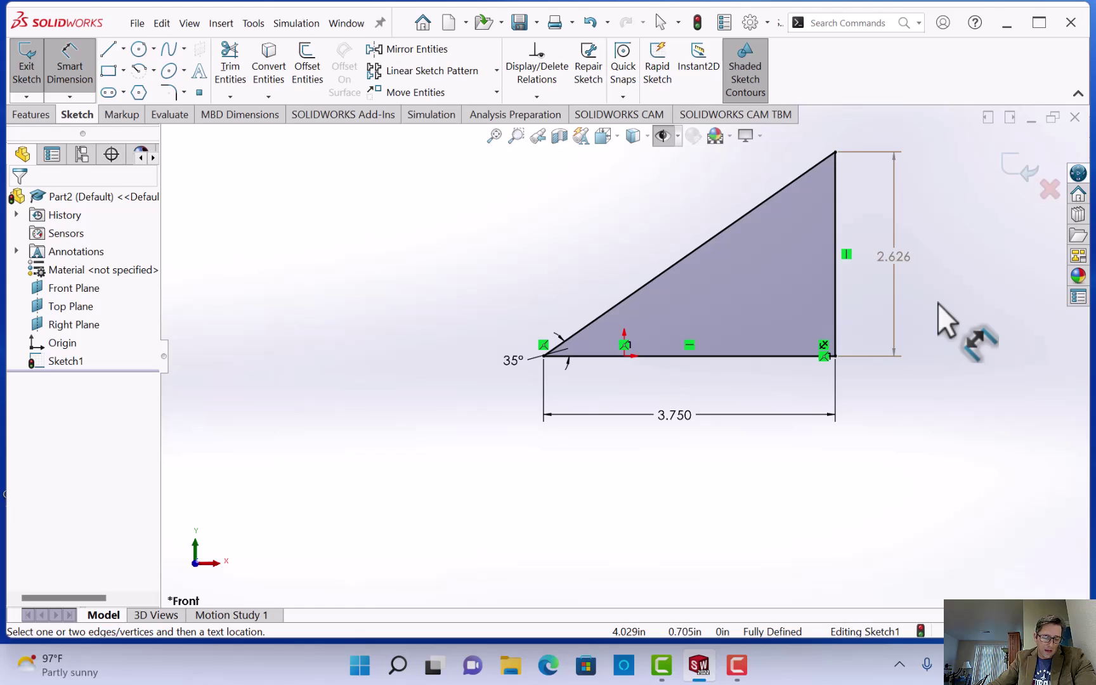
# - Exit Smart Dimension and delete the 3.750 base dimension, leaving Sketch1 under defined
pyautogui.click(680, 414)
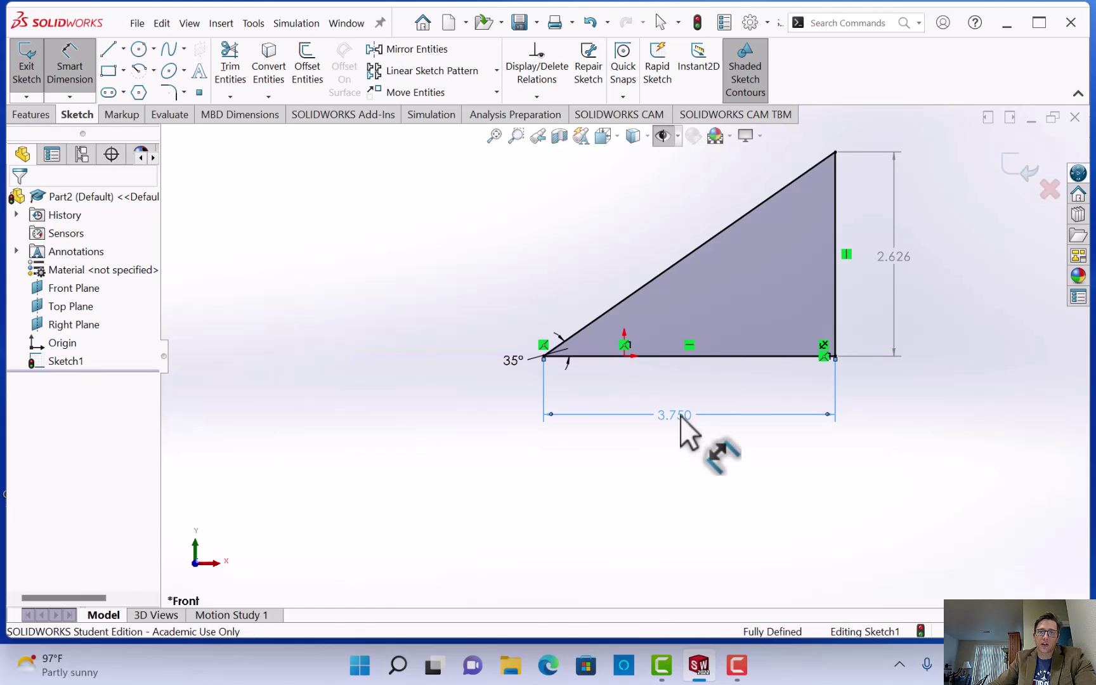
pyautogui.rightClick(680, 414)
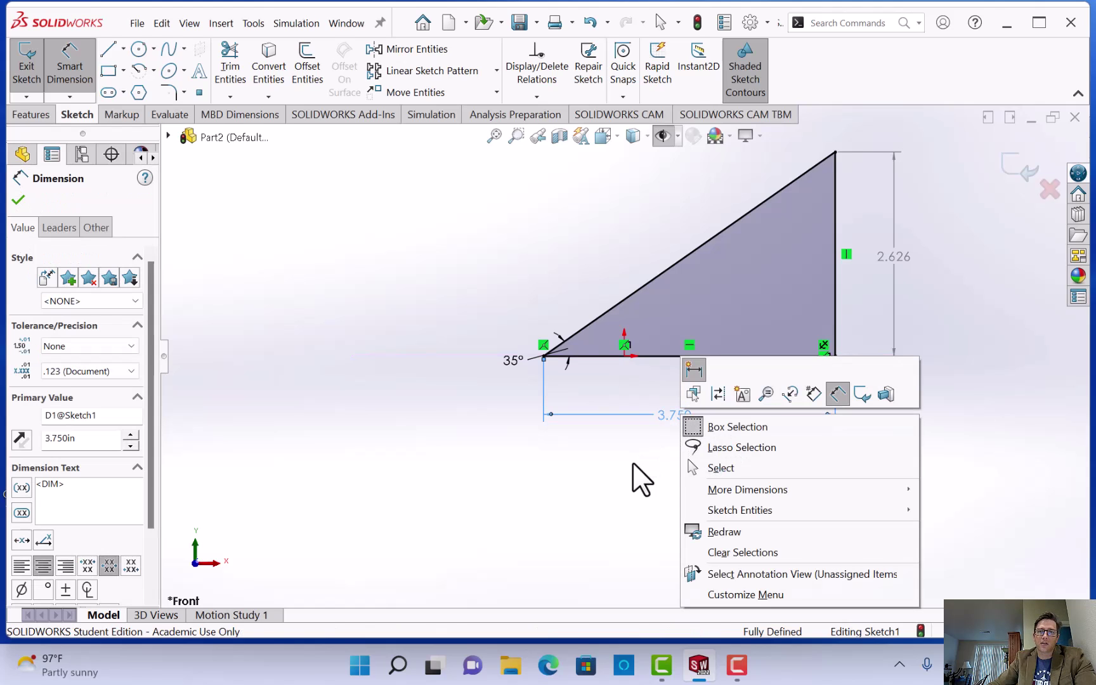
pyautogui.click(631, 477)
pyautogui.rightClick(692, 417)
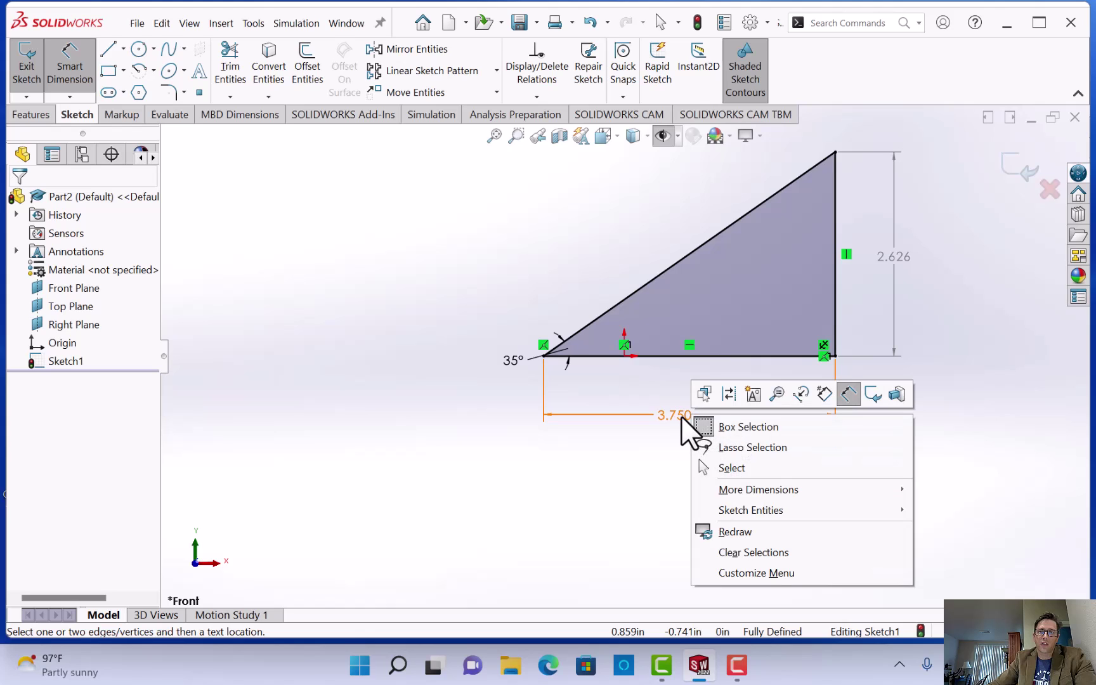
pyautogui.click(677, 442)
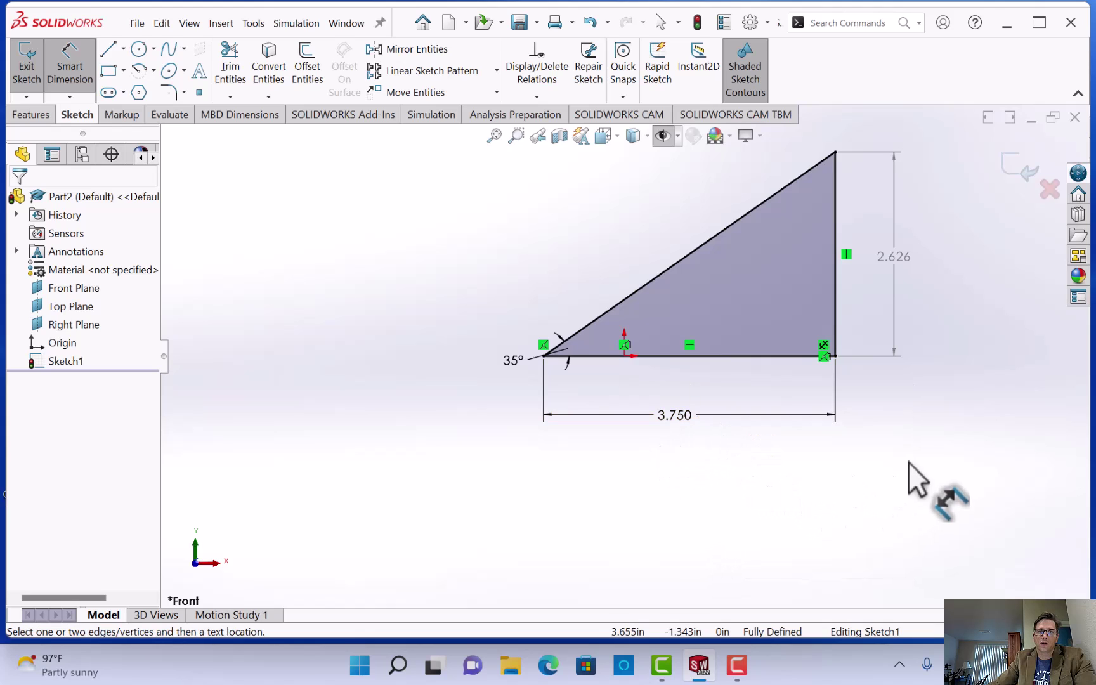
pyautogui.click(69, 75)
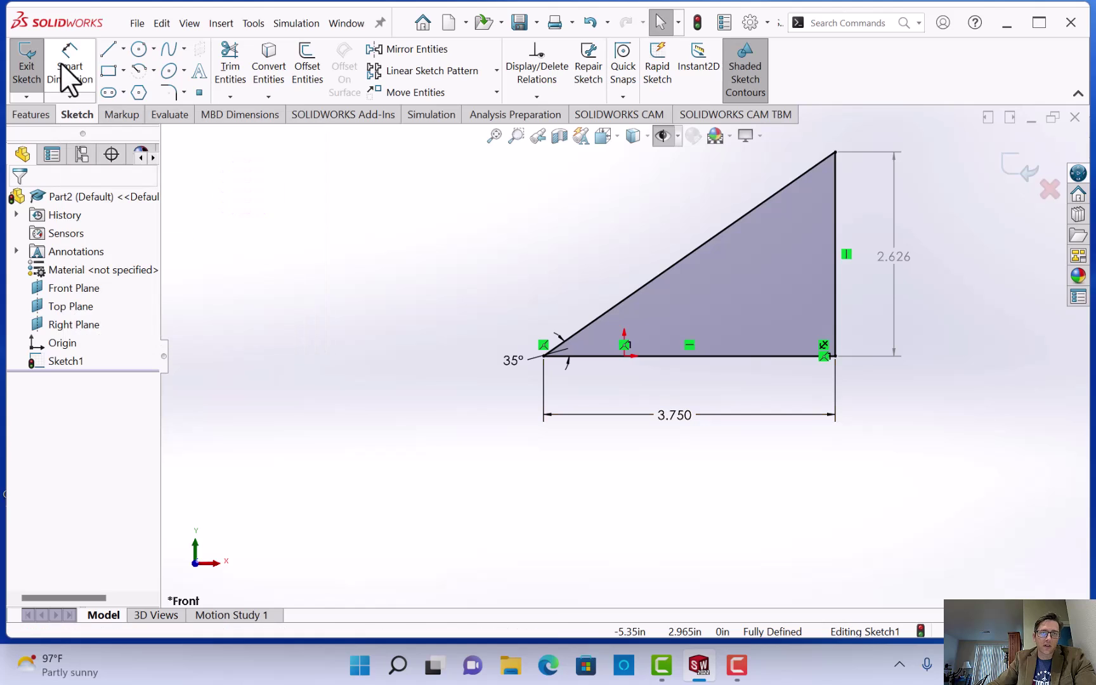
pyautogui.rightClick(674, 415)
pyautogui.click(705, 444)
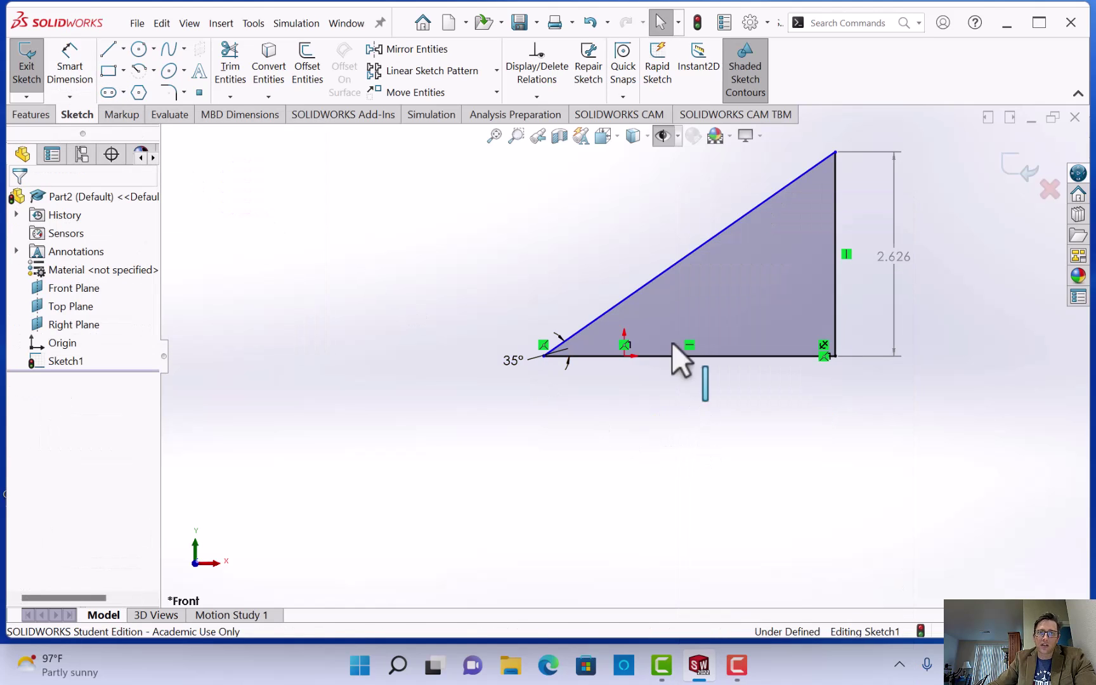
pyautogui.click(540, 96)
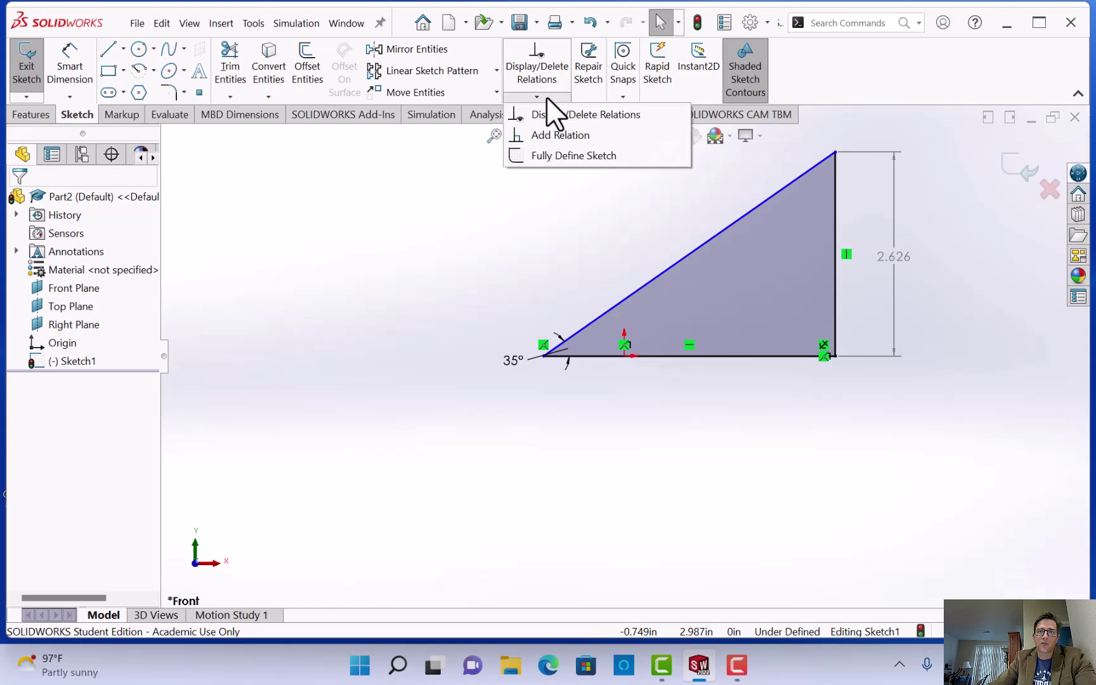
pyautogui.click(546, 156)
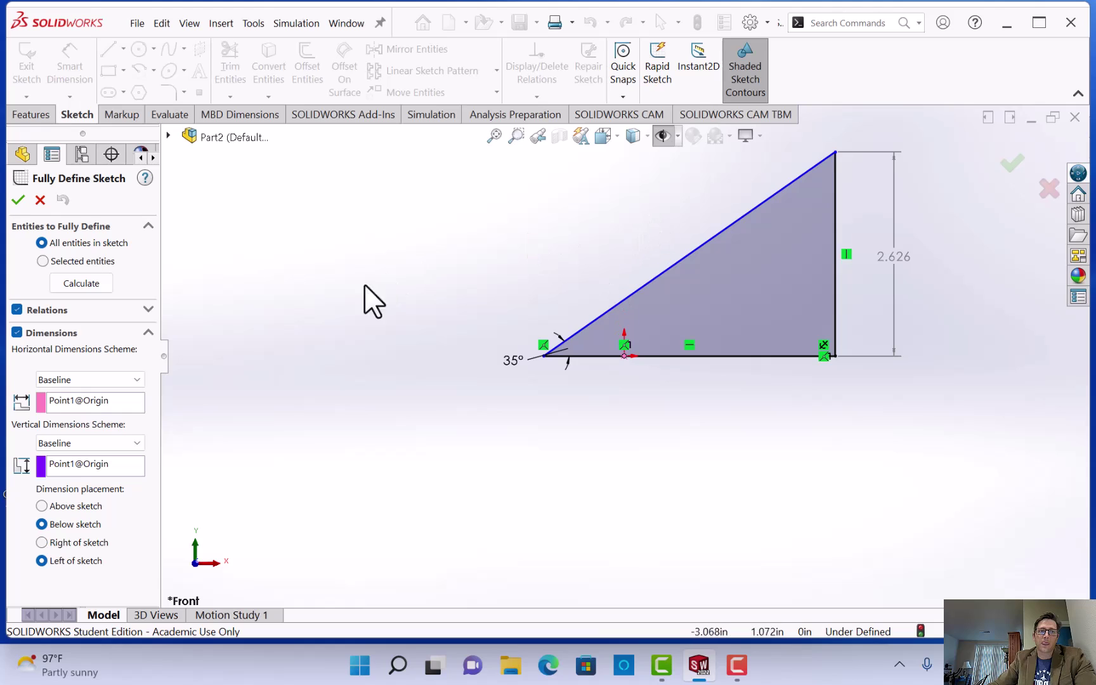
pyautogui.click(94, 402)
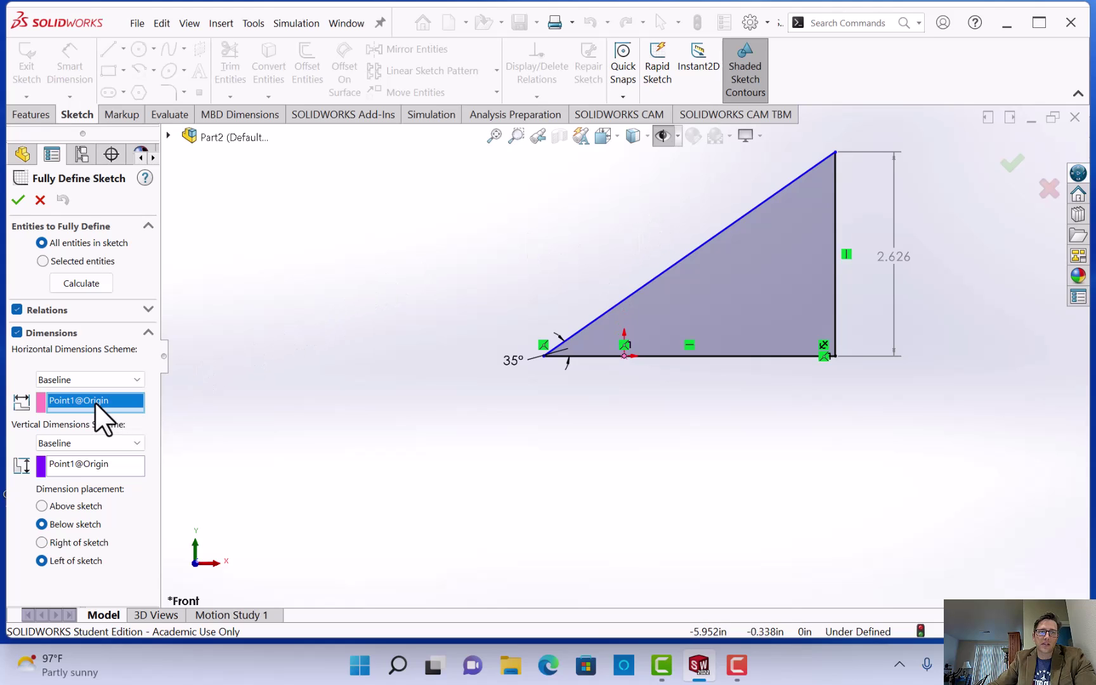
pyautogui.click(669, 359)
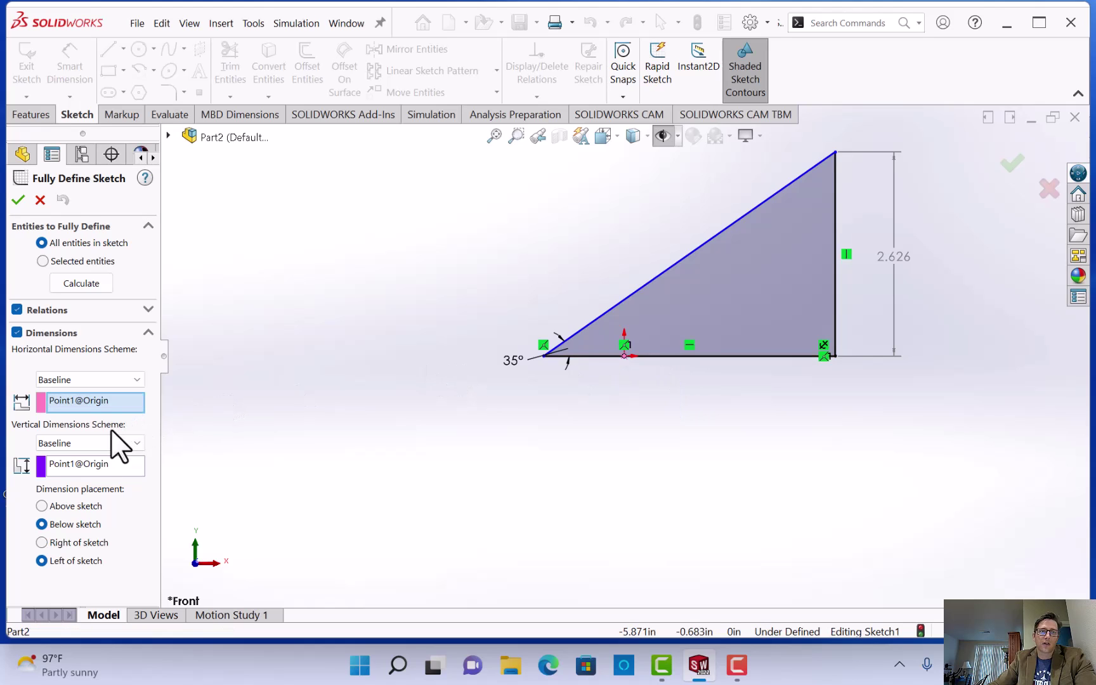
pyautogui.click(86, 466)
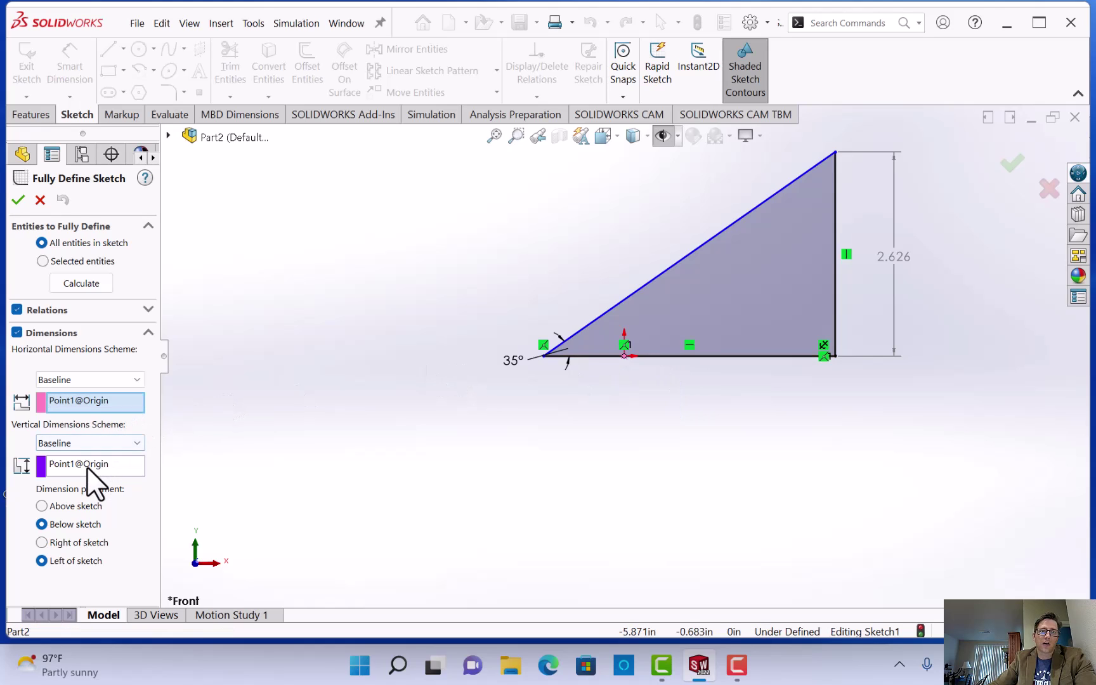
pyautogui.click(834, 269)
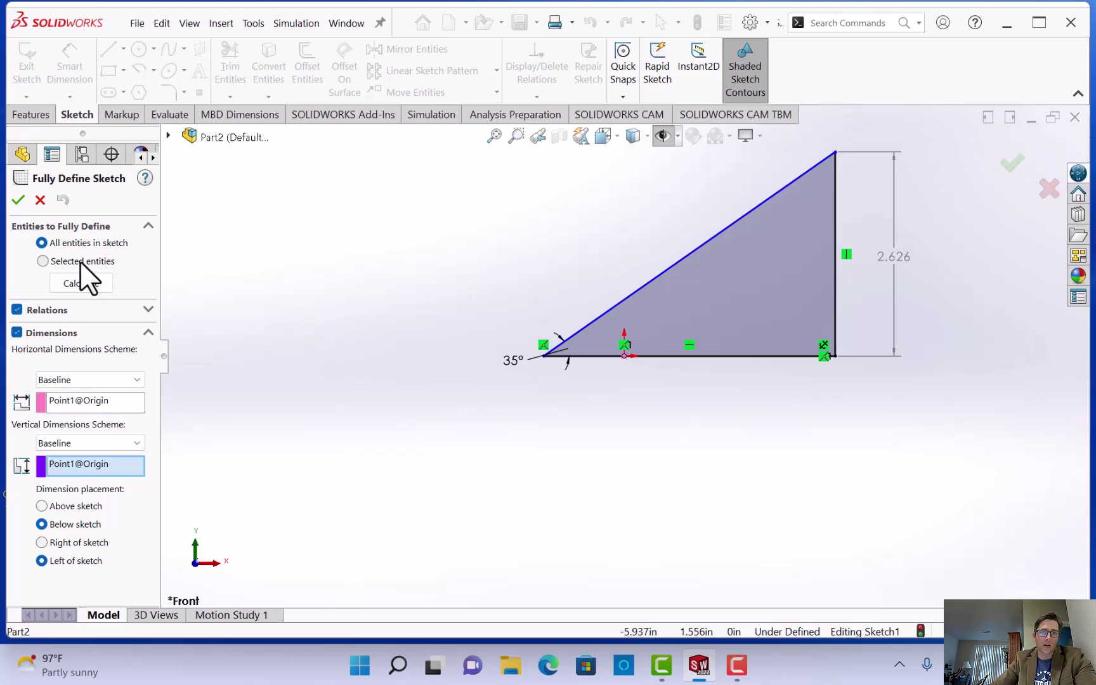
pyautogui.click(69, 285)
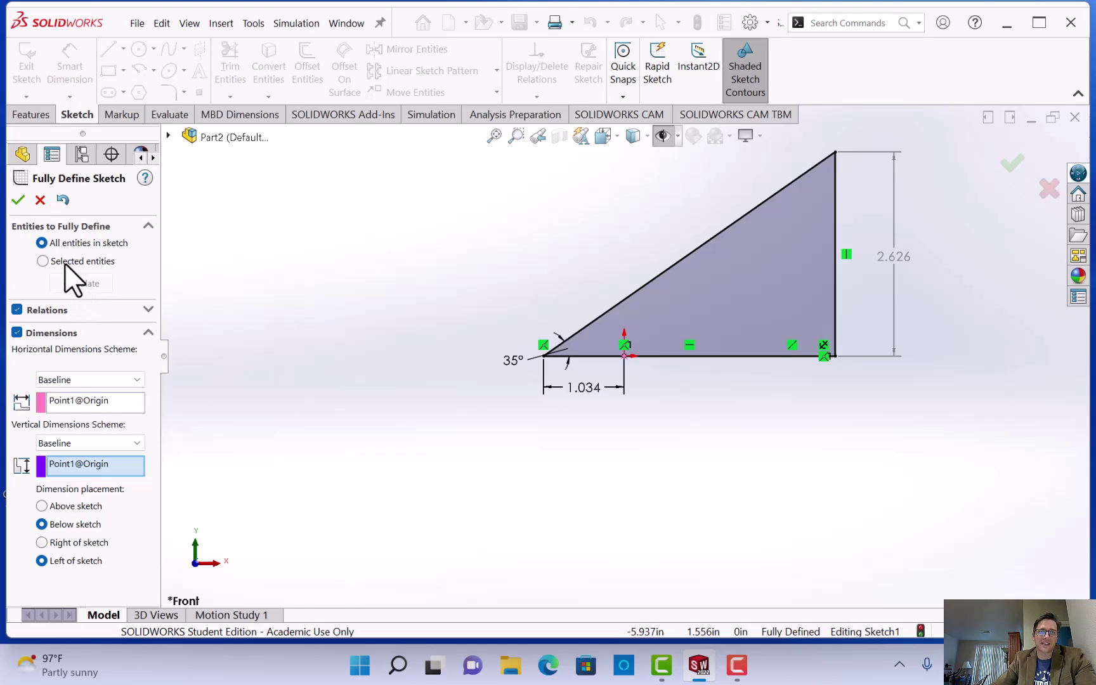
pyautogui.click(43, 261)
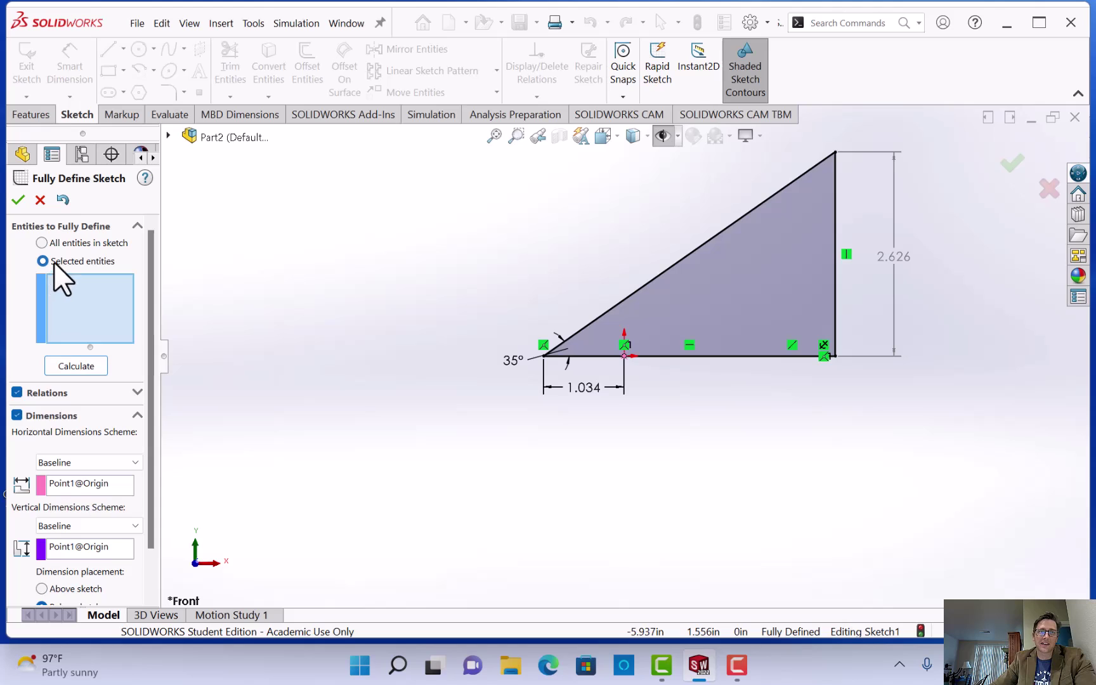
pyautogui.click(46, 240)
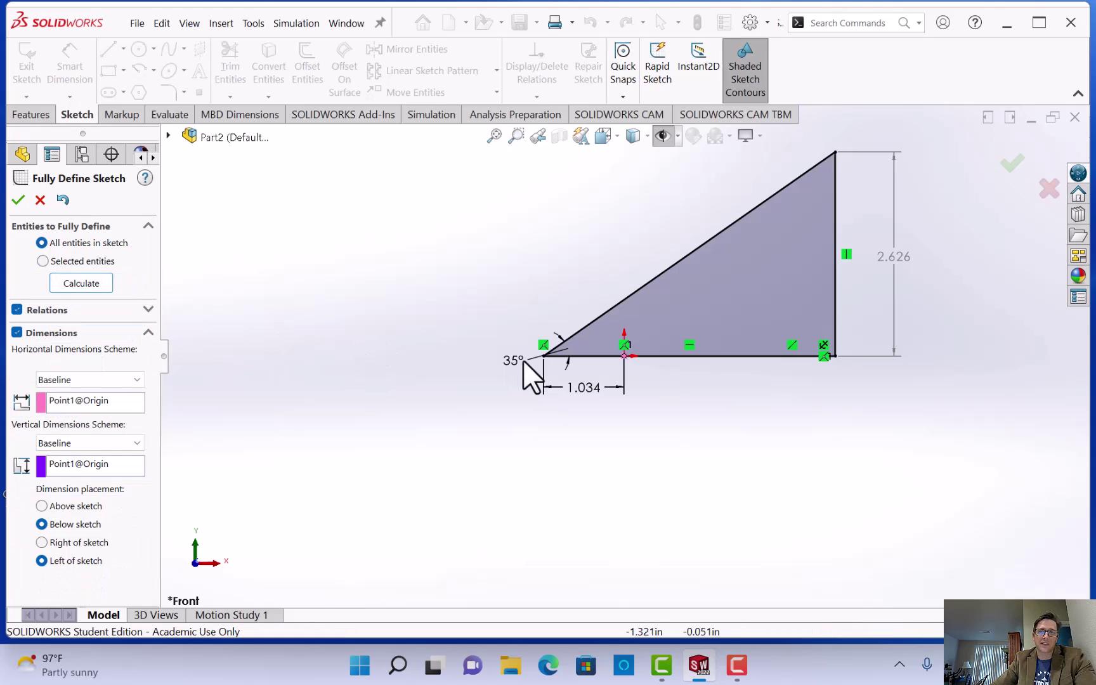
pyautogui.click(626, 358)
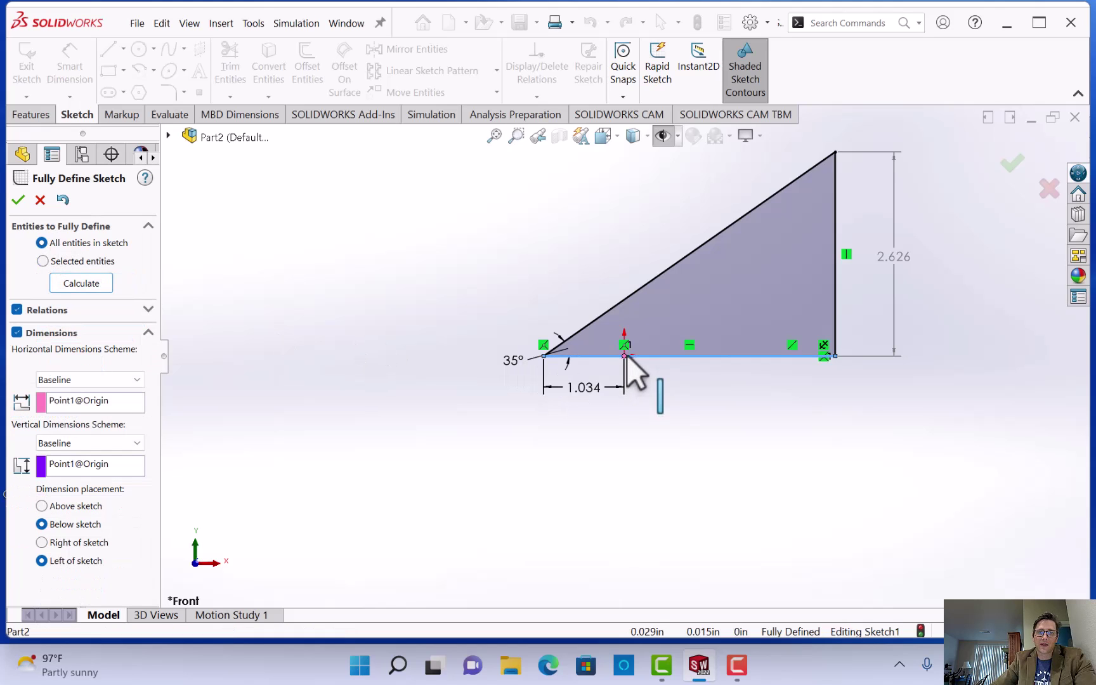
pyautogui.click(637, 375)
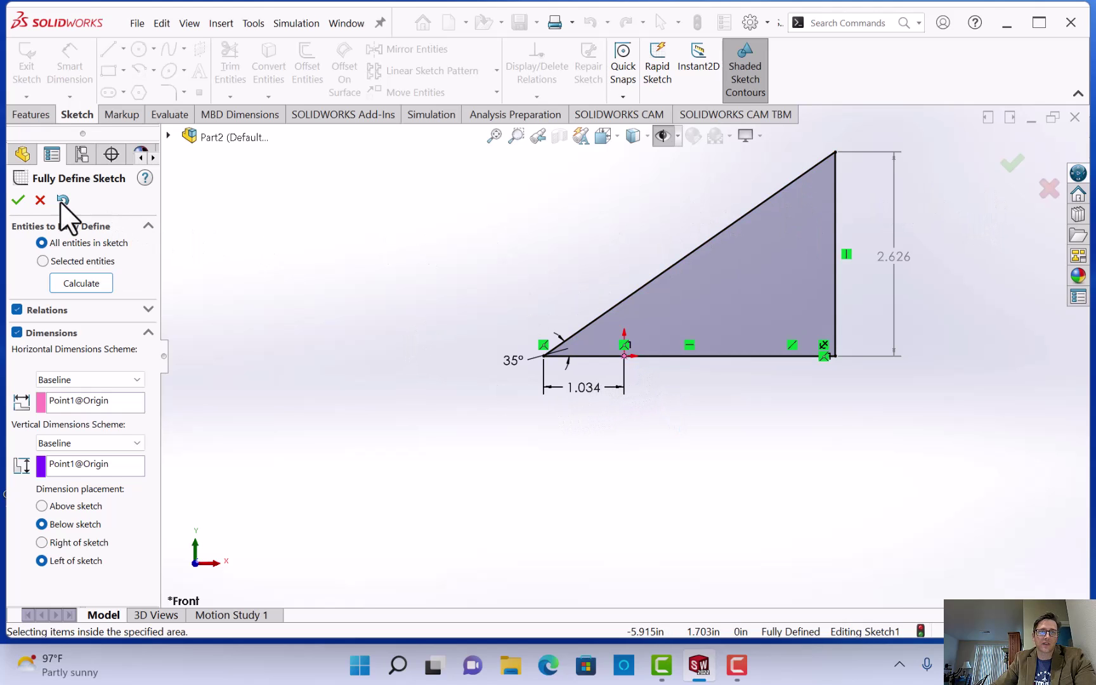
pyautogui.click(40, 200)
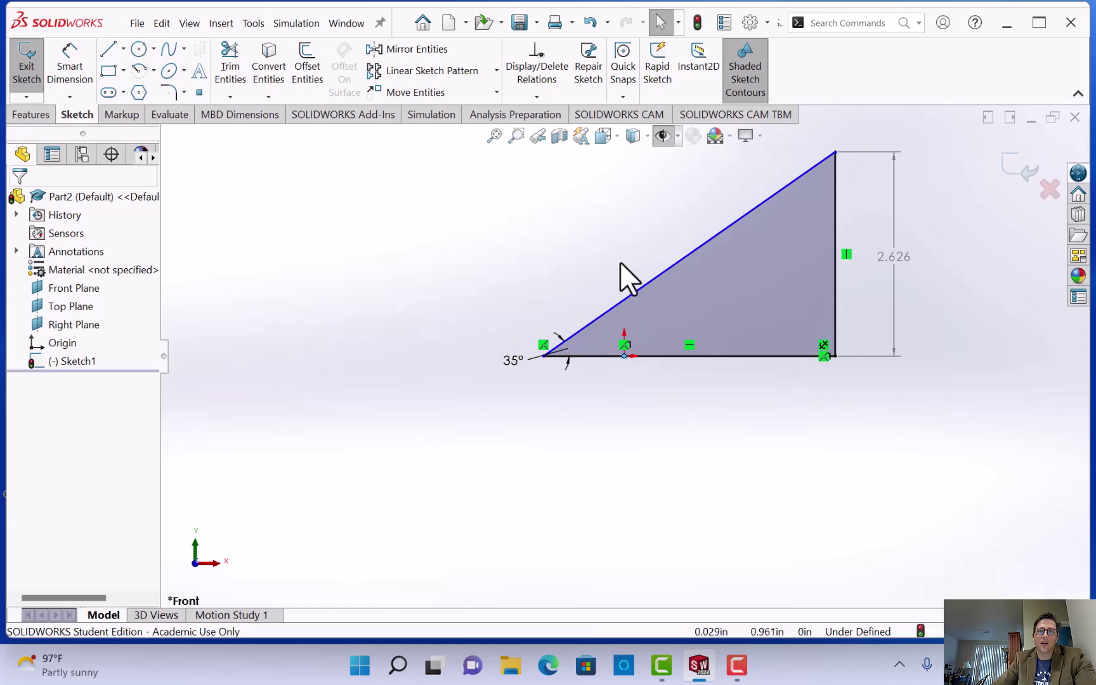
pyautogui.click(623, 358)
pyautogui.click(725, 405)
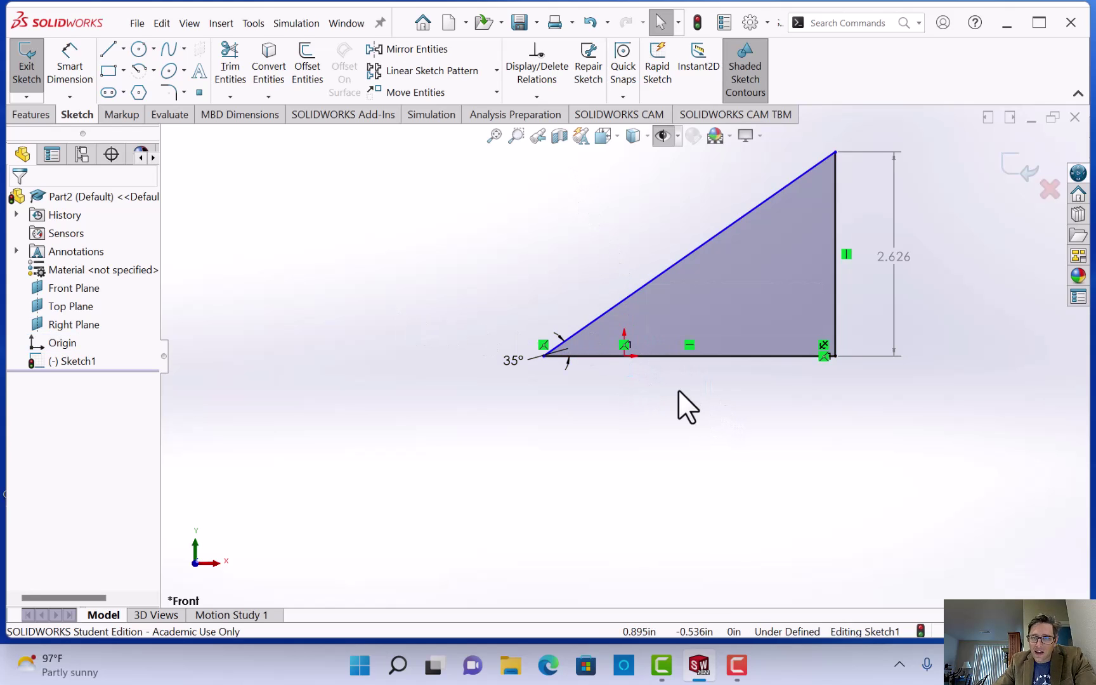
pyautogui.scroll(-3, 628, 362)
pyautogui.scroll(3, 631, 359)
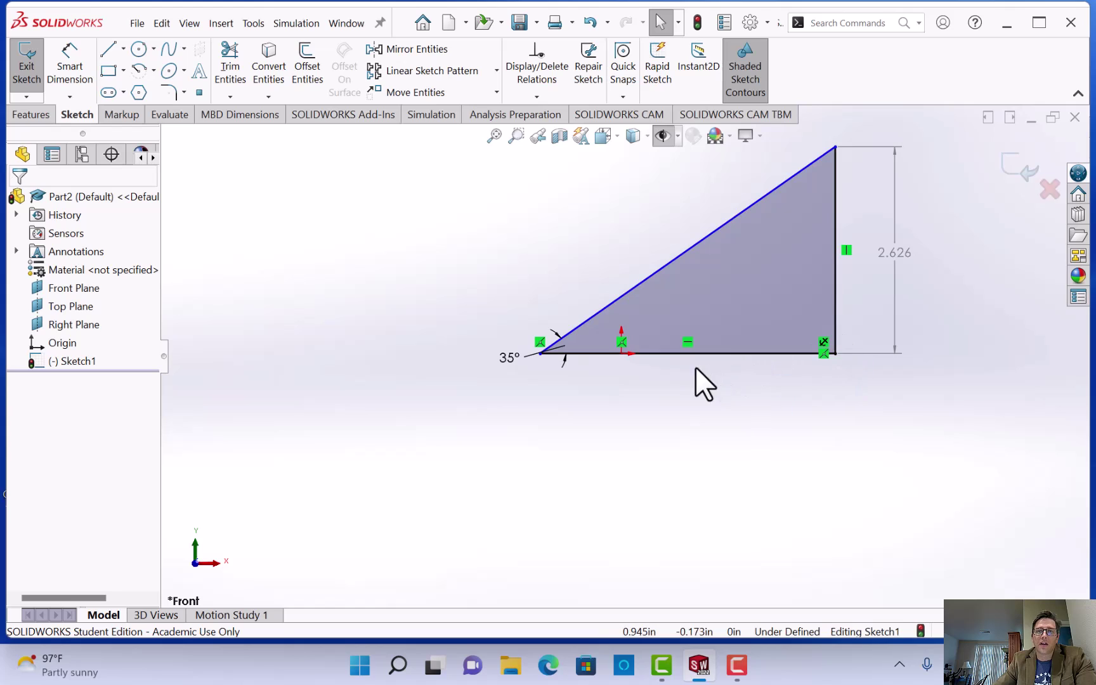
pyautogui.click(551, 100)
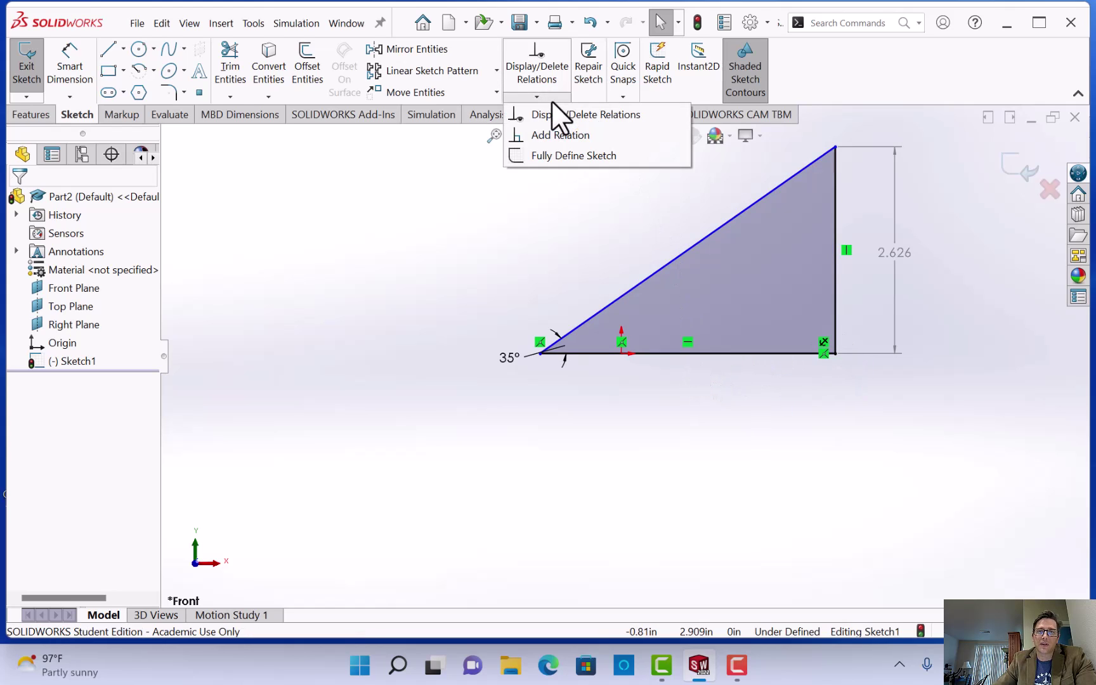
pyautogui.click(561, 155)
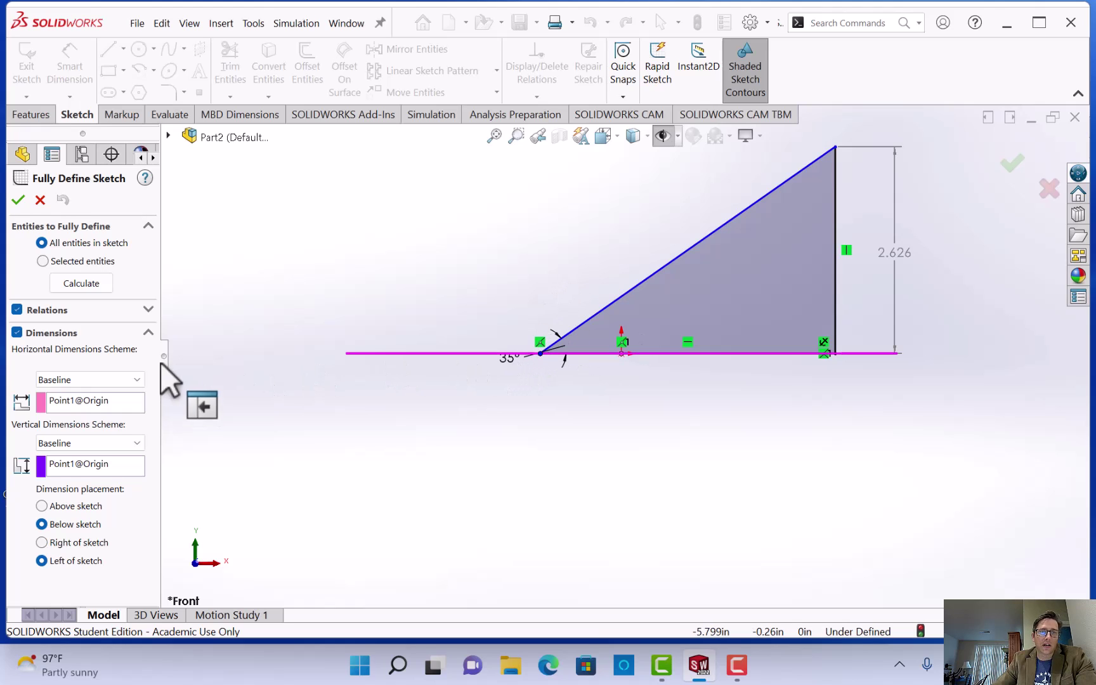
pyautogui.click(44, 261)
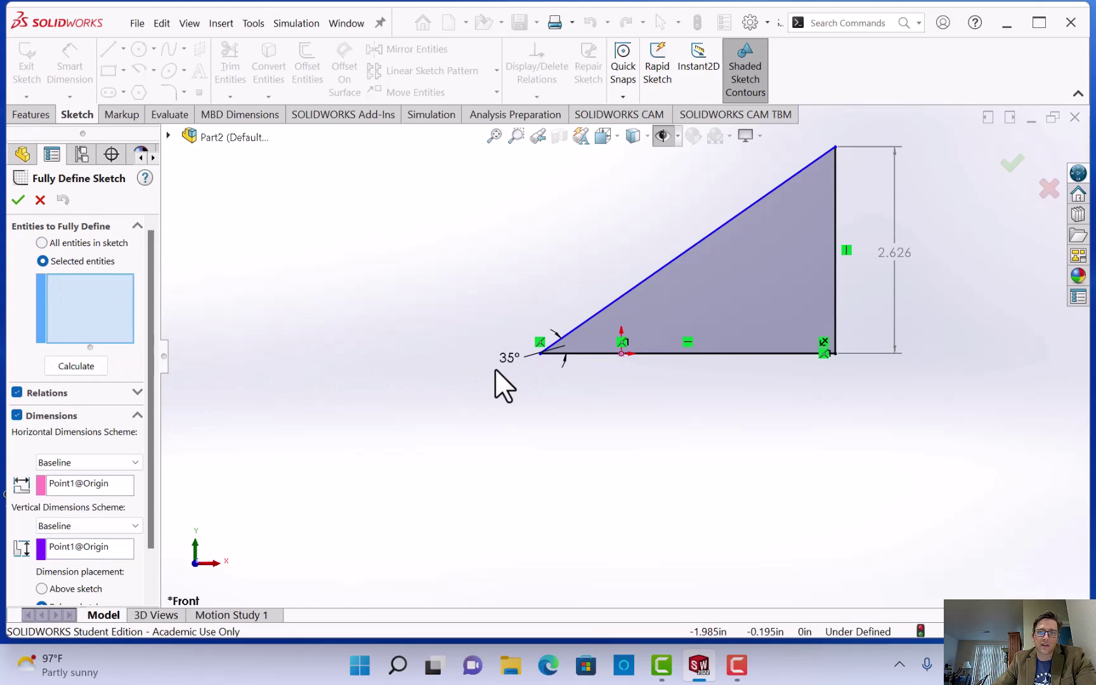
pyautogui.click(41, 244)
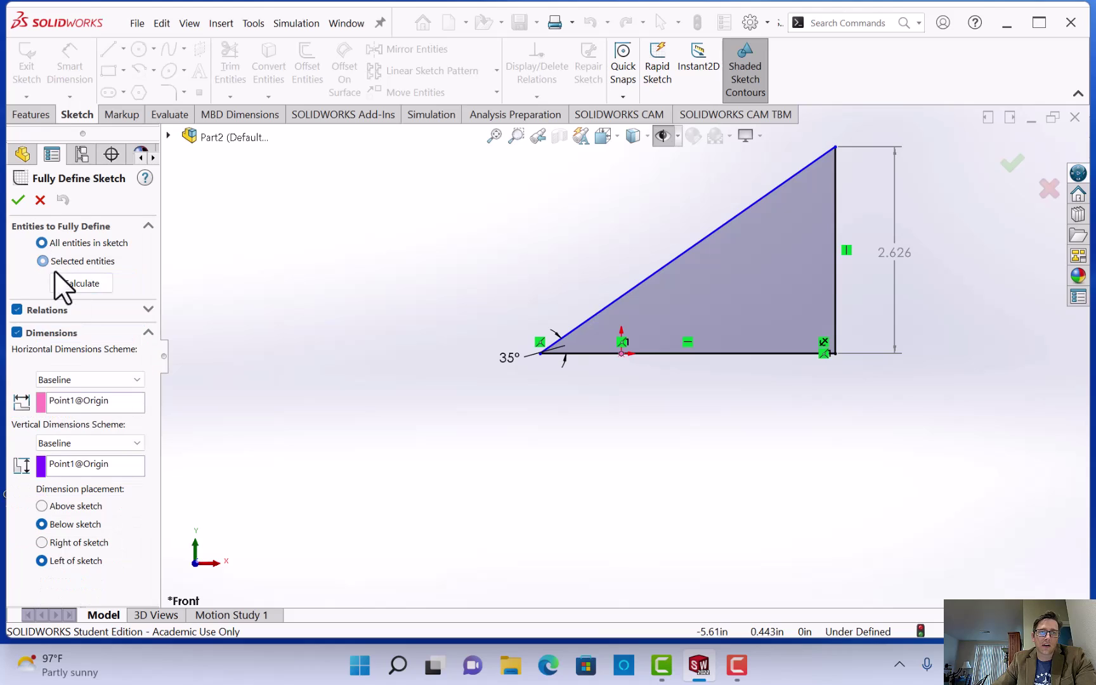
pyautogui.click(81, 403)
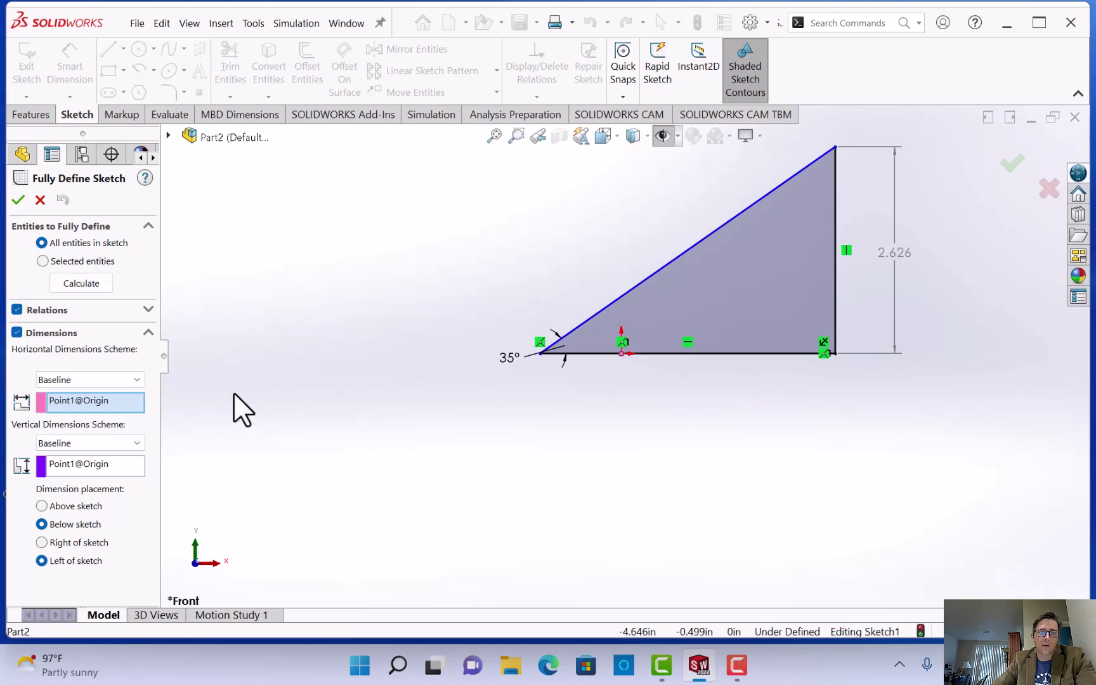
pyautogui.click(39, 200)
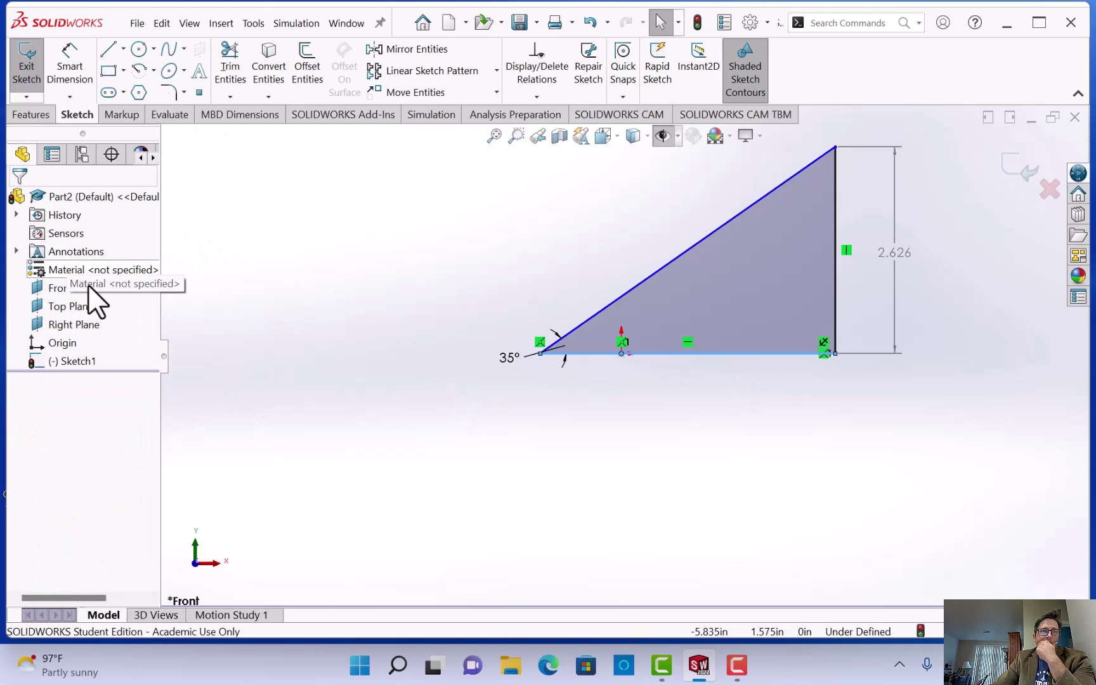
# - Fully Define Sketch using the right vertical line as horizontal datum, adding the 3.750 base dimension
pyautogui.click(550, 94)
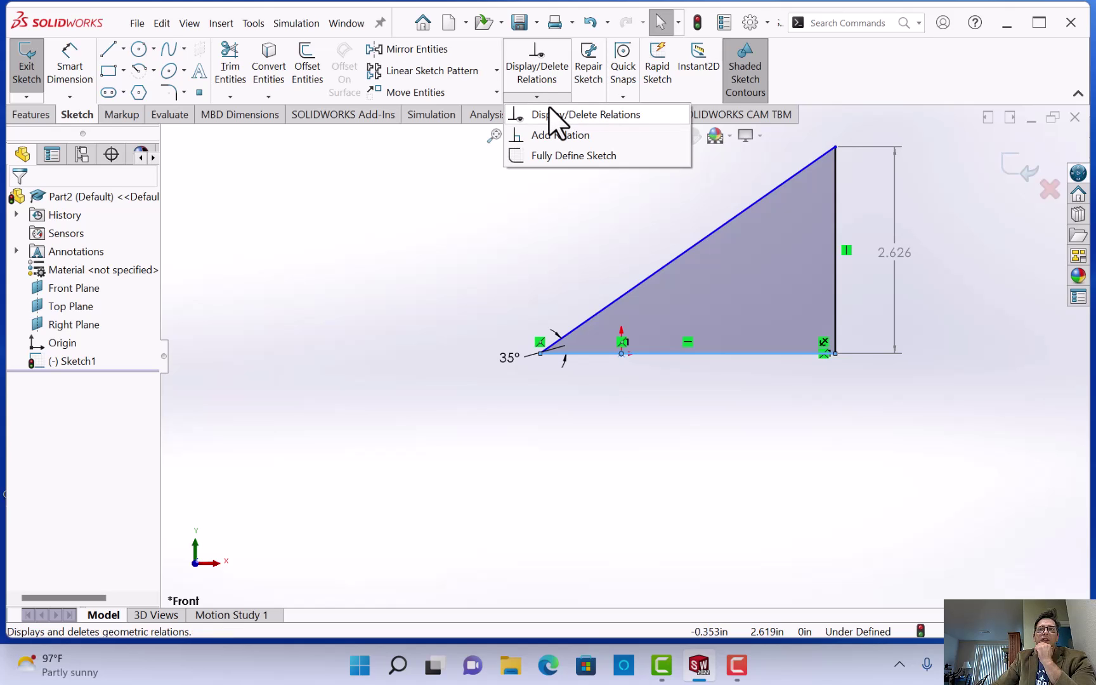
pyautogui.click(563, 155)
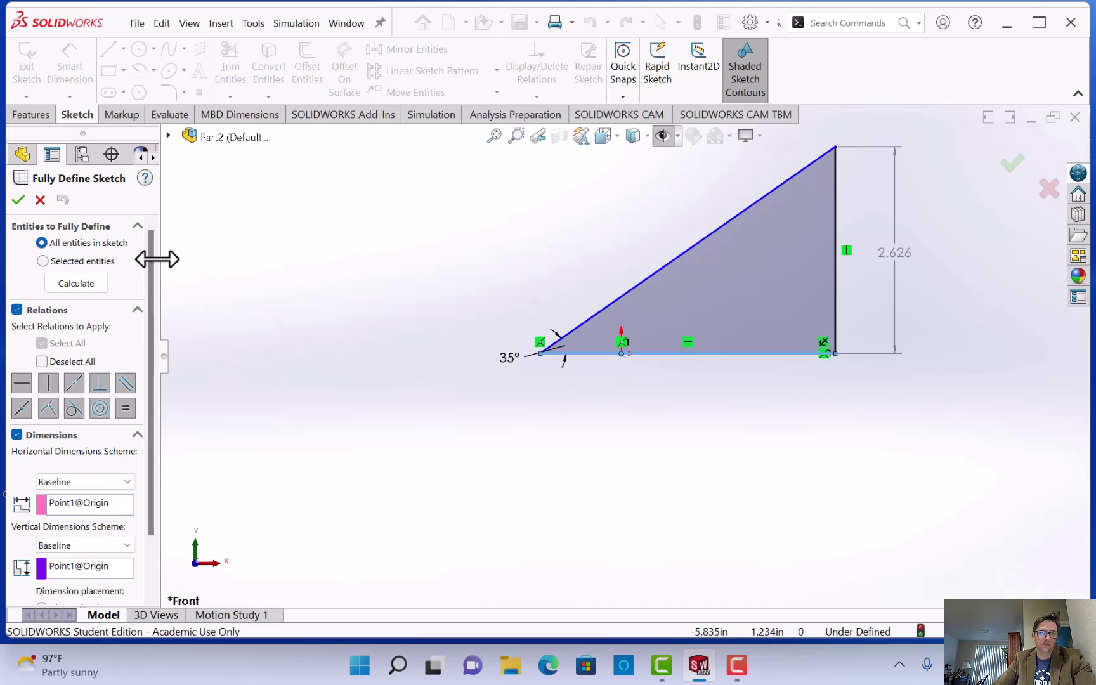
pyautogui.scroll(-2, 107, 267)
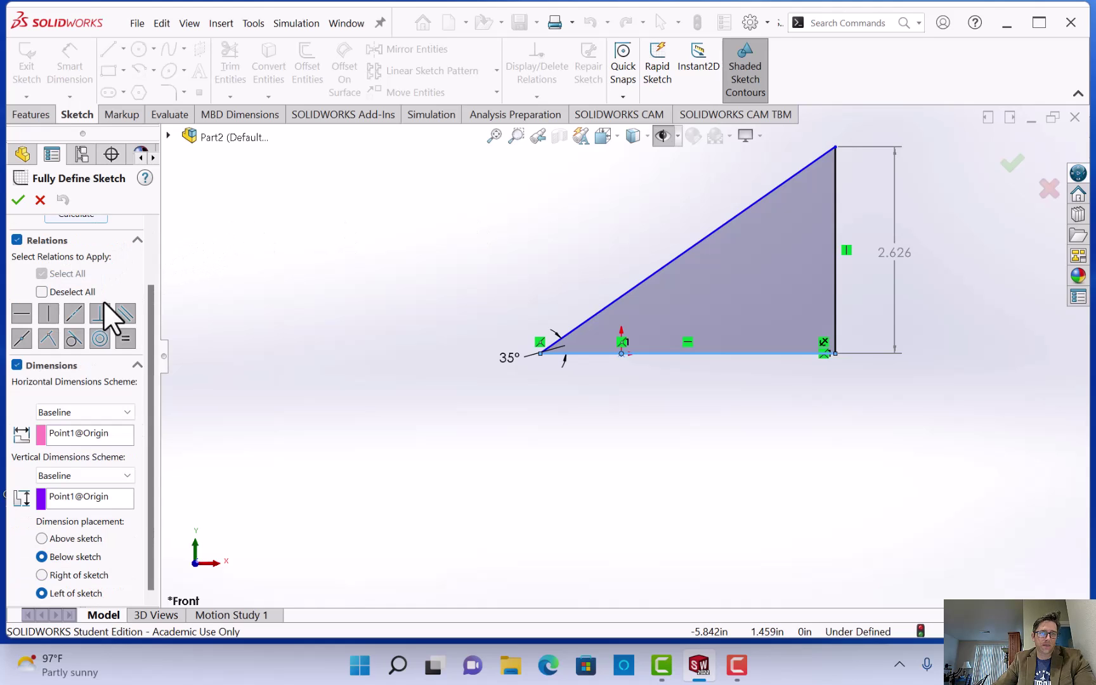
pyautogui.click(89, 433)
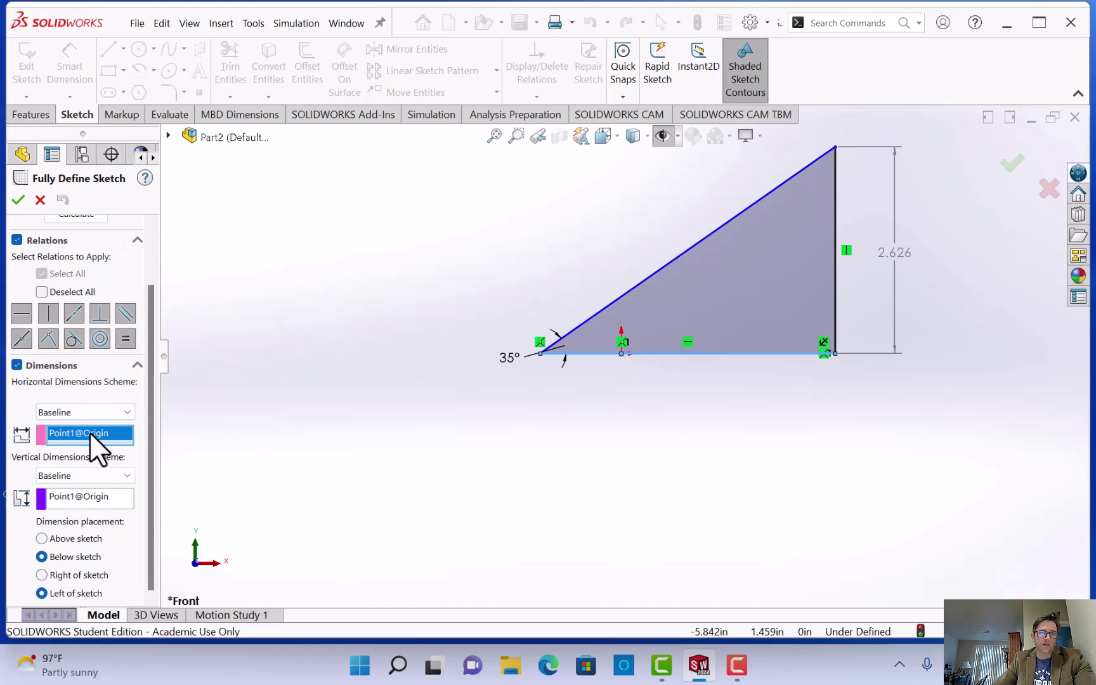
pyautogui.click(540, 353)
pyautogui.click(835, 349)
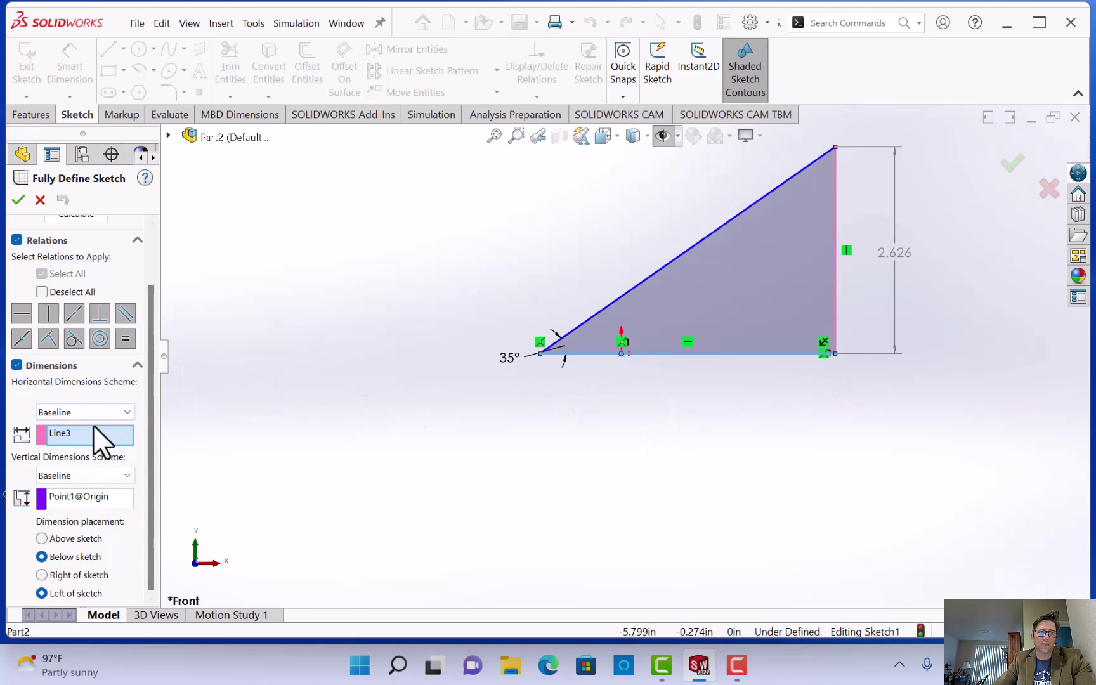
pyautogui.scroll(3, 101, 273)
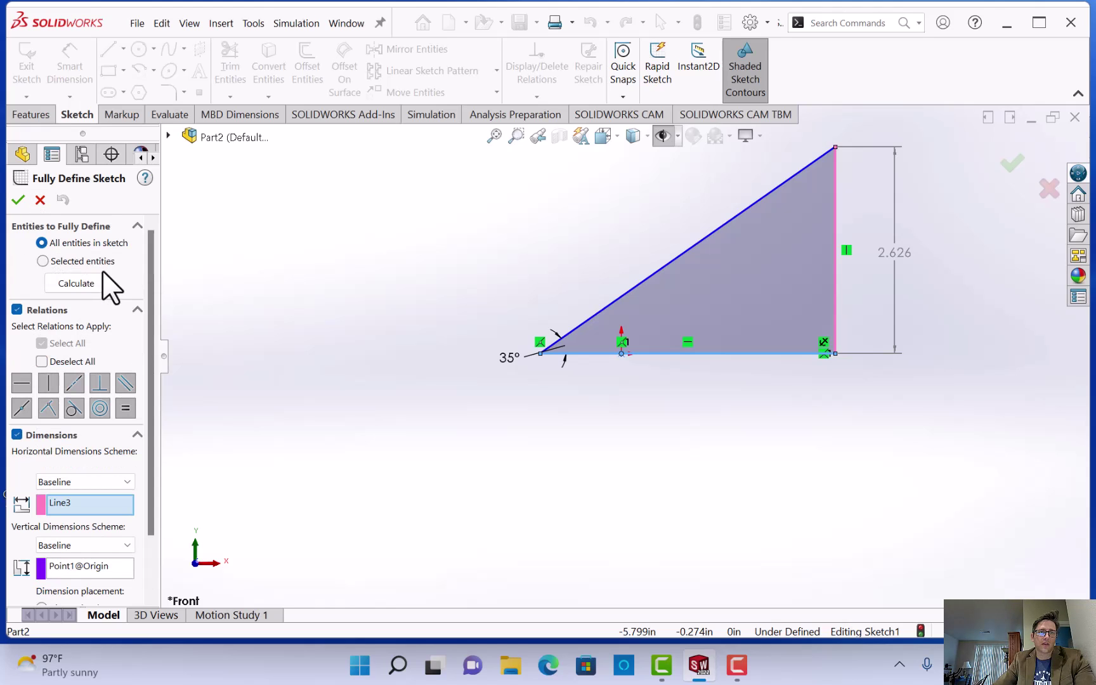
pyautogui.click(60, 279)
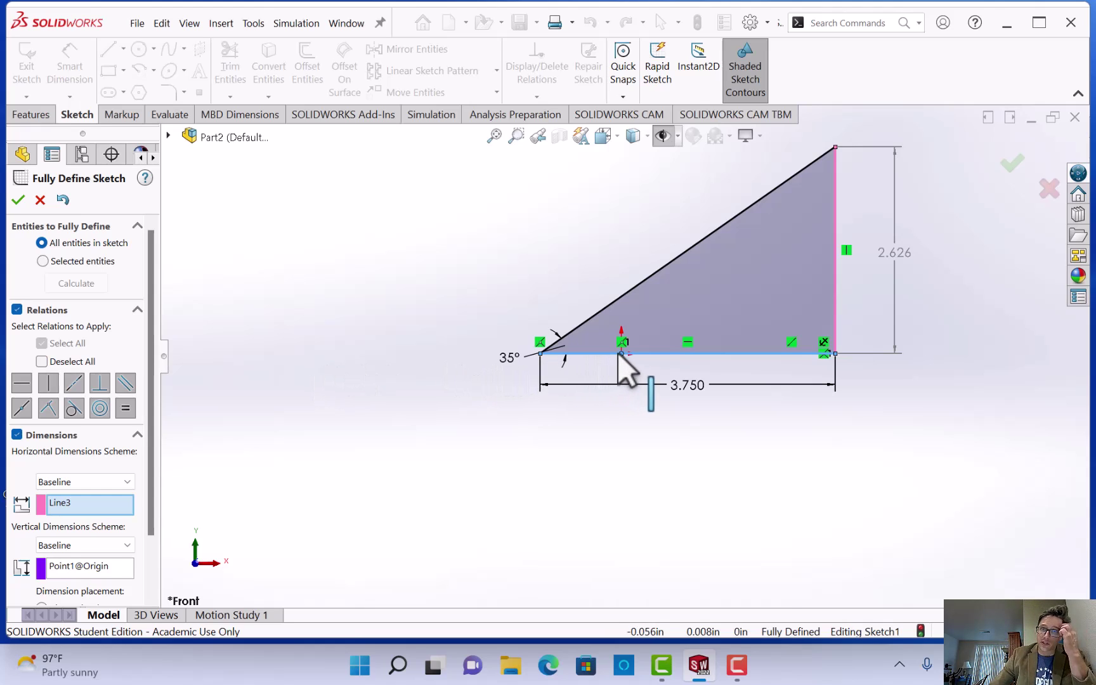
pyautogui.scroll(-2, 93, 391)
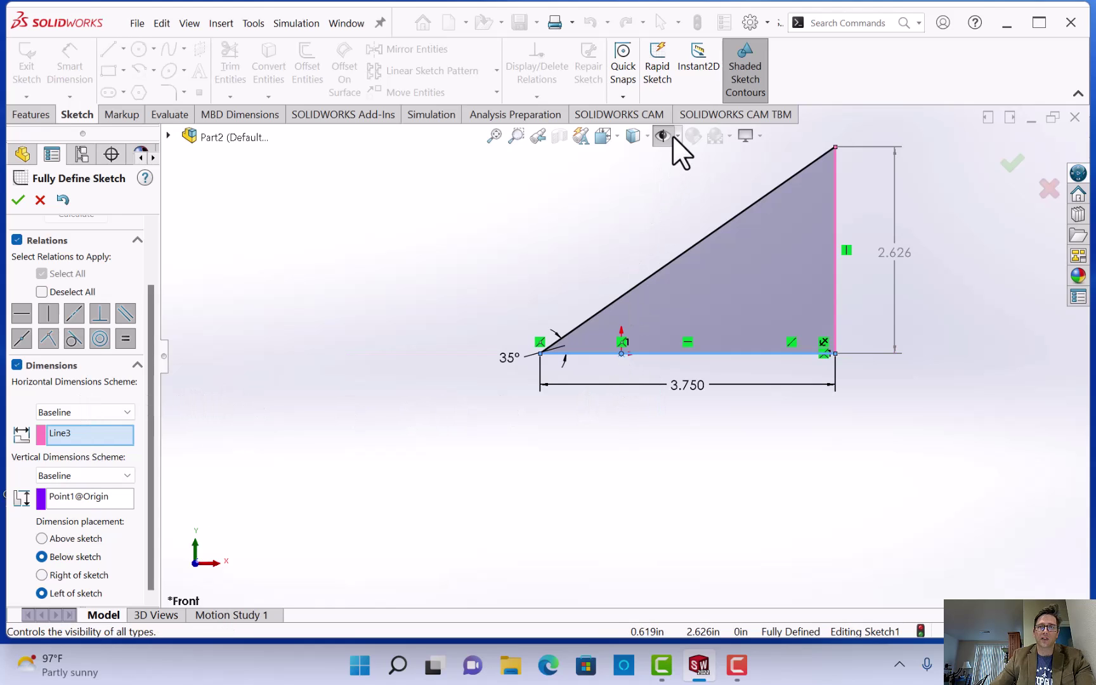
pyautogui.moveTo(677, 134)
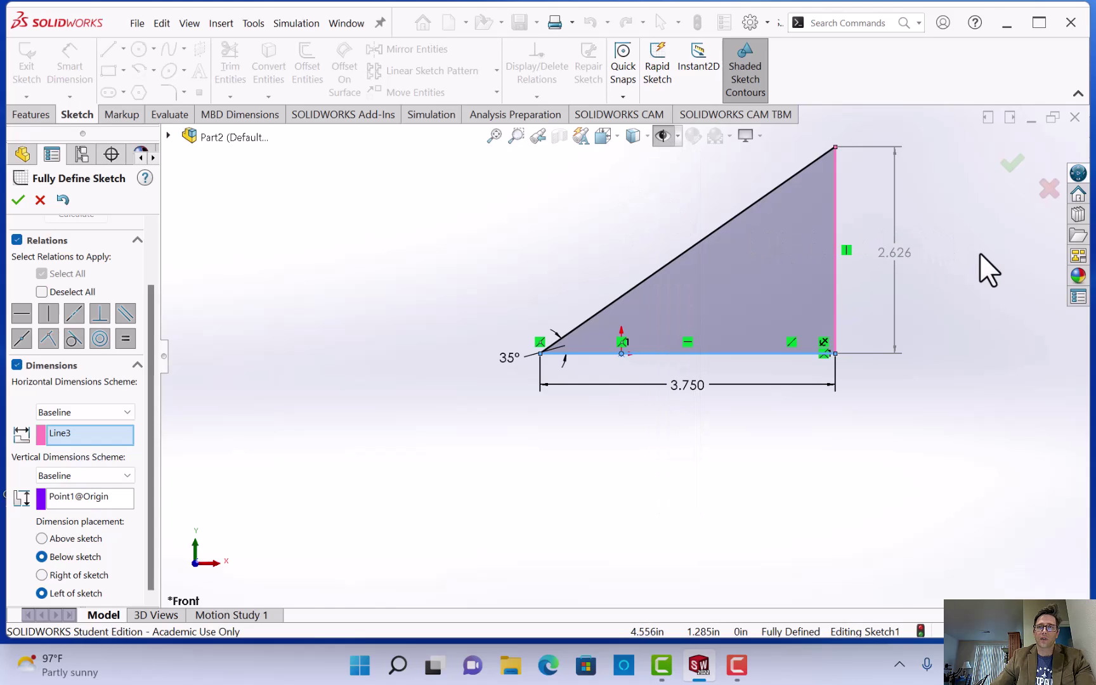
pyautogui.click(1011, 164)
# - Show the Front Plane and delete the 3.750 base dimension so it can be re-added
pyautogui.click(671, 134)
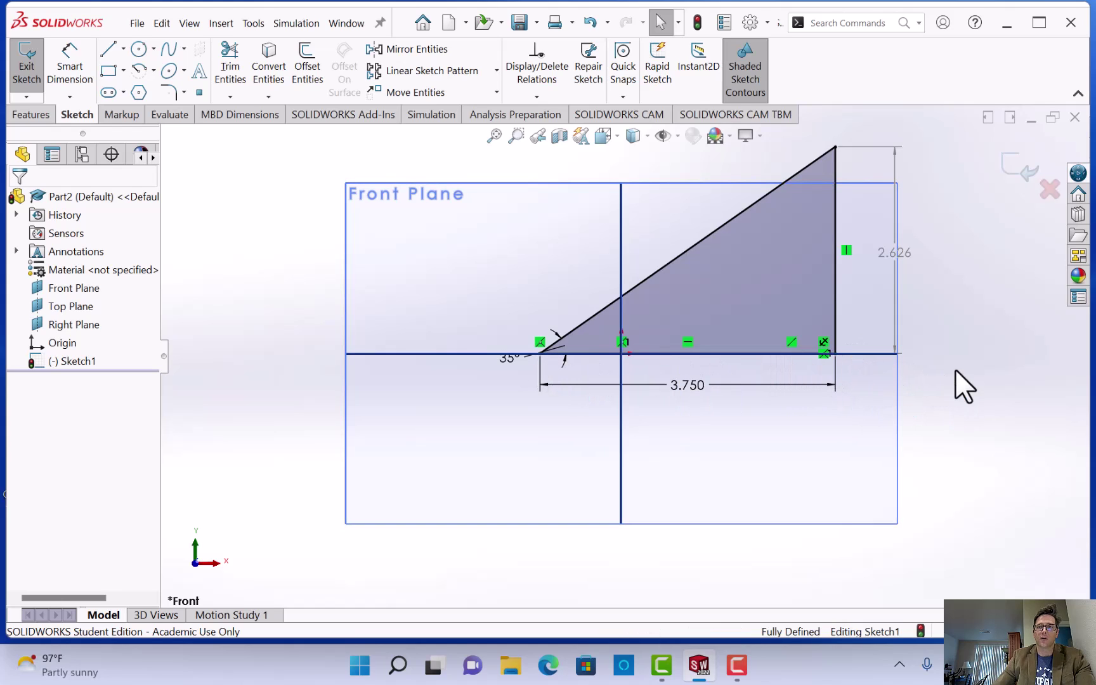
pyautogui.click(699, 385)
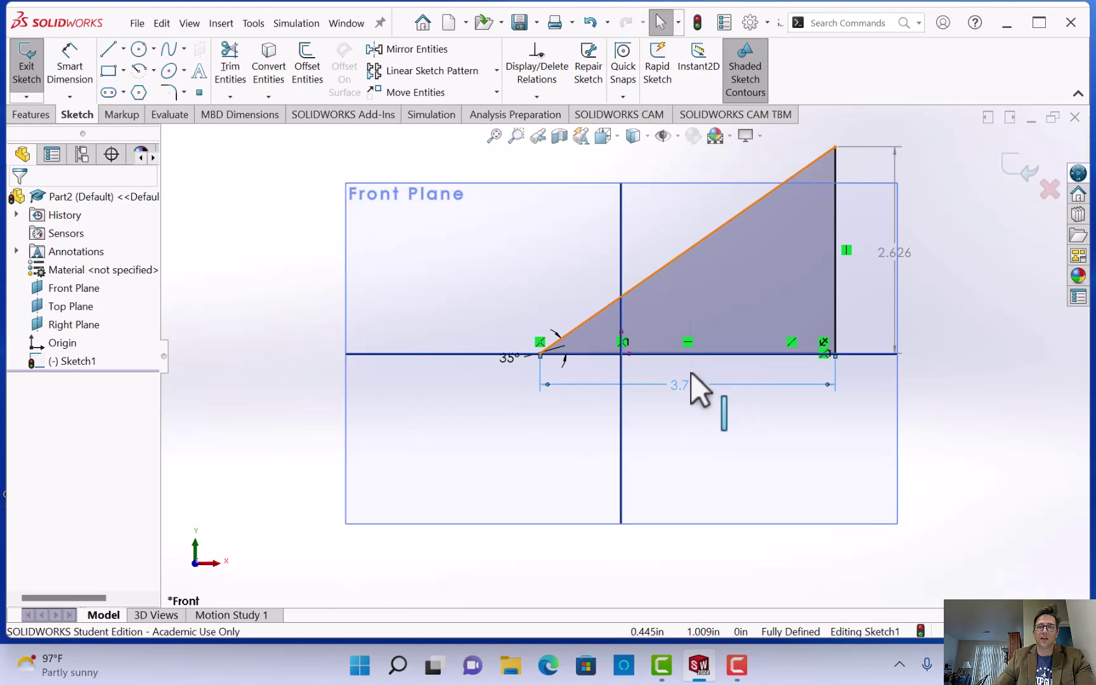
pyautogui.rightClick(698, 385)
pyautogui.click(996, 388)
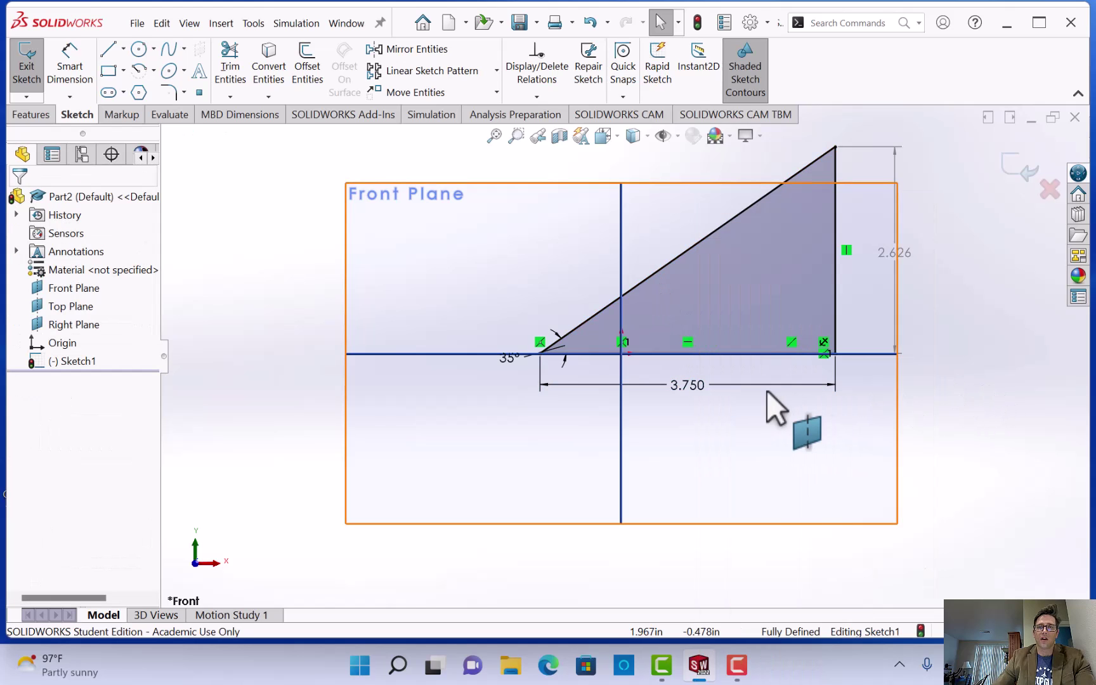
pyautogui.rightClick(702, 384)
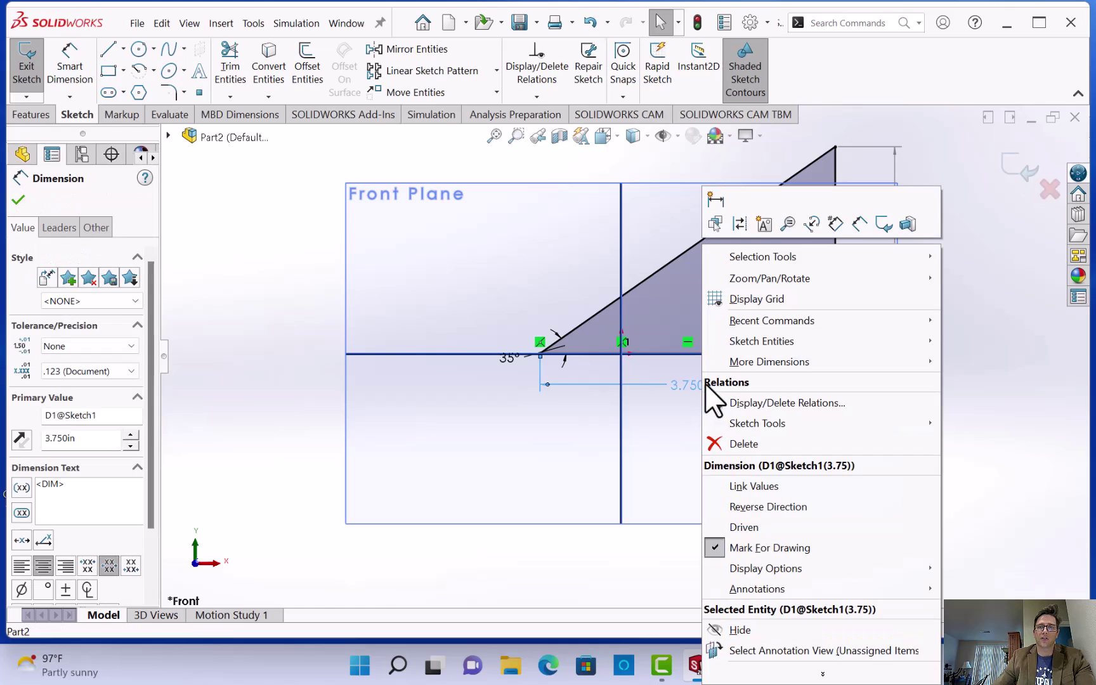
pyautogui.click(752, 447)
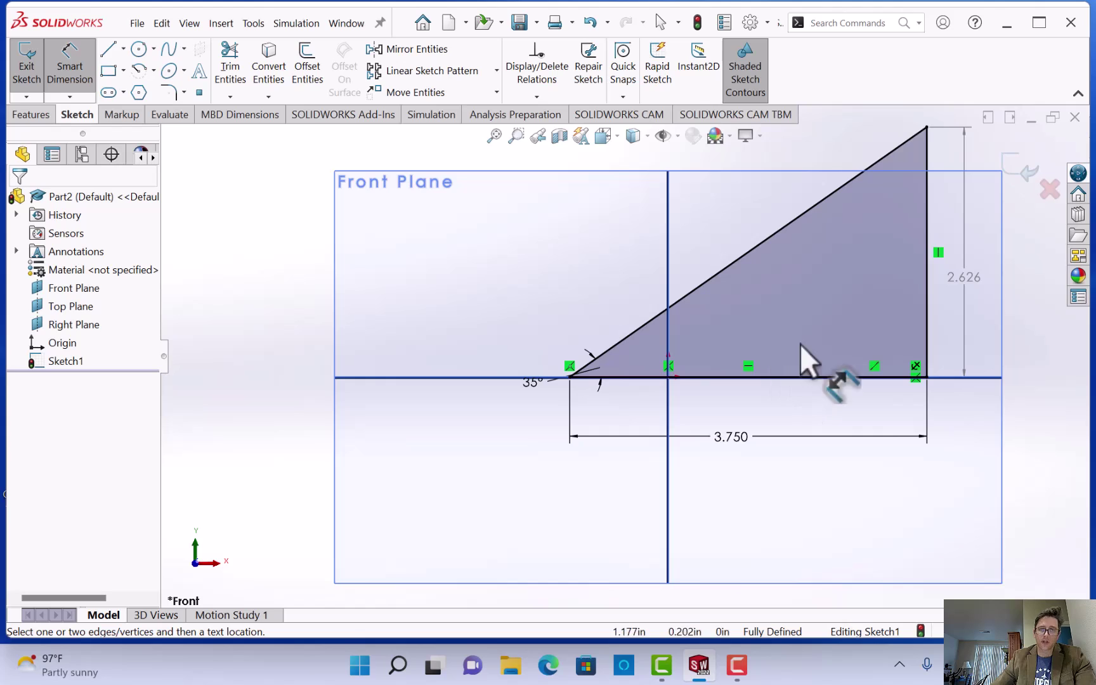
# - Draw a circle of about 0.246 in radius inside the triangle's upper-right area
pyautogui.click(139, 50)
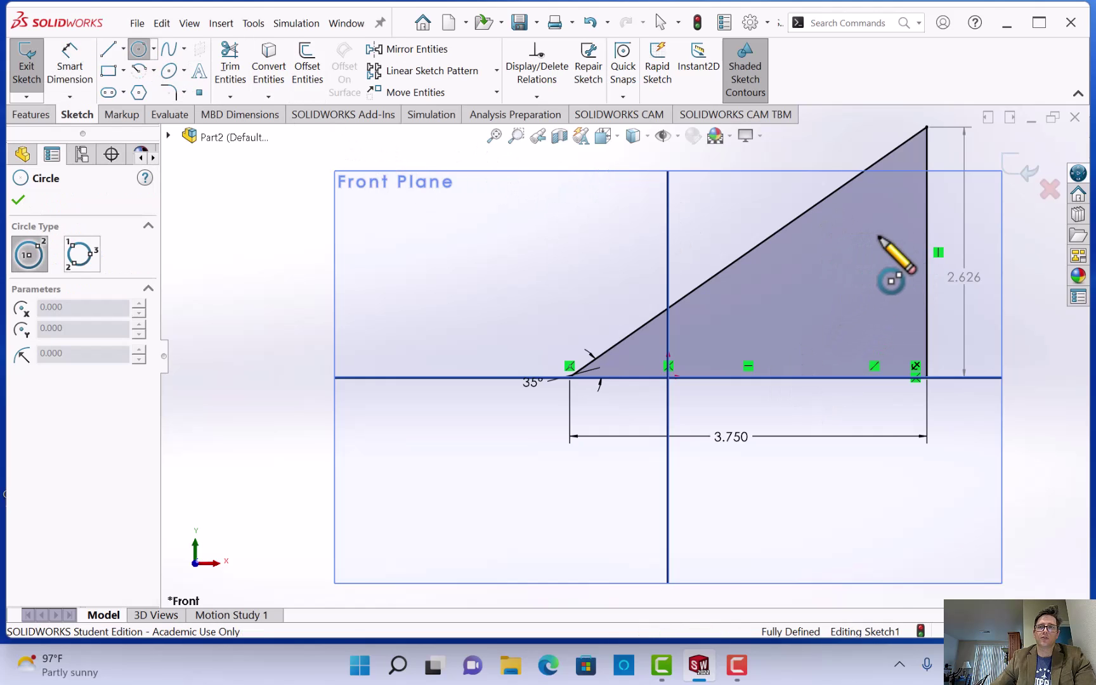
pyautogui.moveTo(861, 236)
pyautogui.mouseDown()
pyautogui.moveTo(871, 274)
pyautogui.moveTo(861, 265)
pyautogui.moveTo(880, 250)
pyautogui.mouseUp()
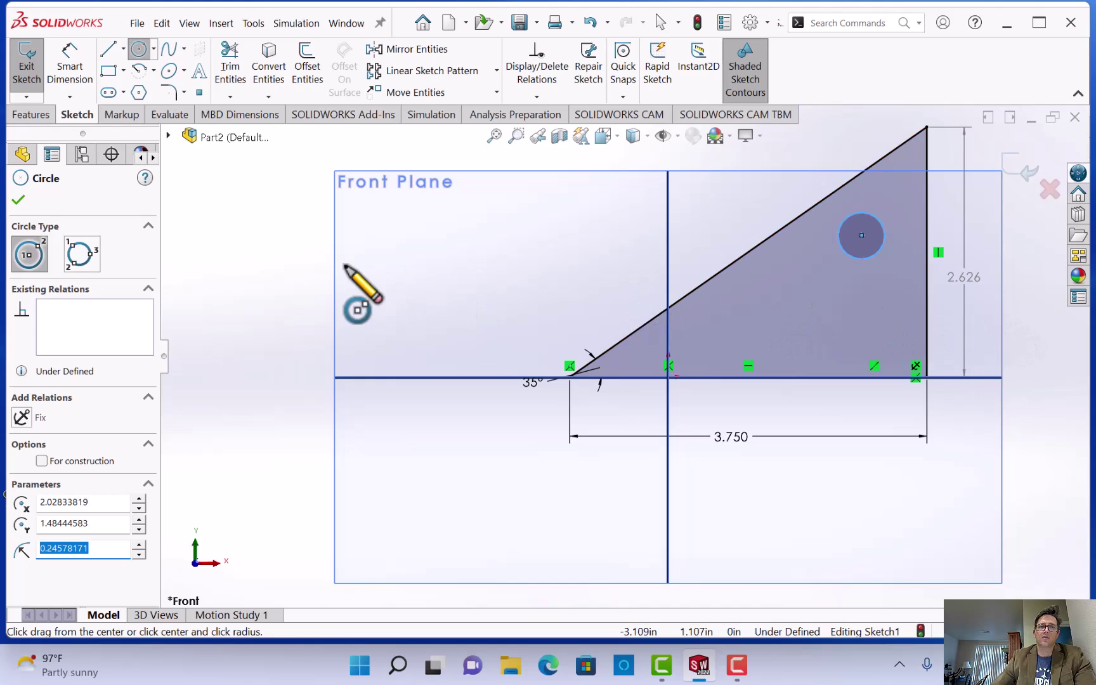
pyautogui.click(18, 200)
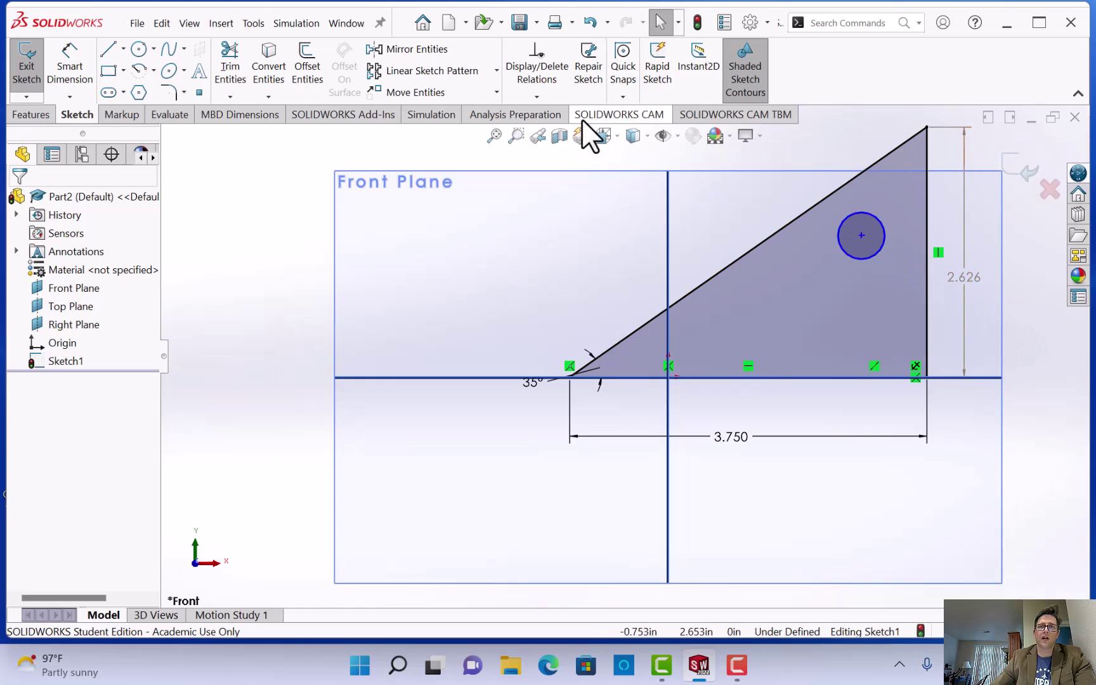
pyautogui.click(545, 98)
# - Add a Tangent relation between the small circle and the sloped hypotenuse
pyautogui.click(558, 134)
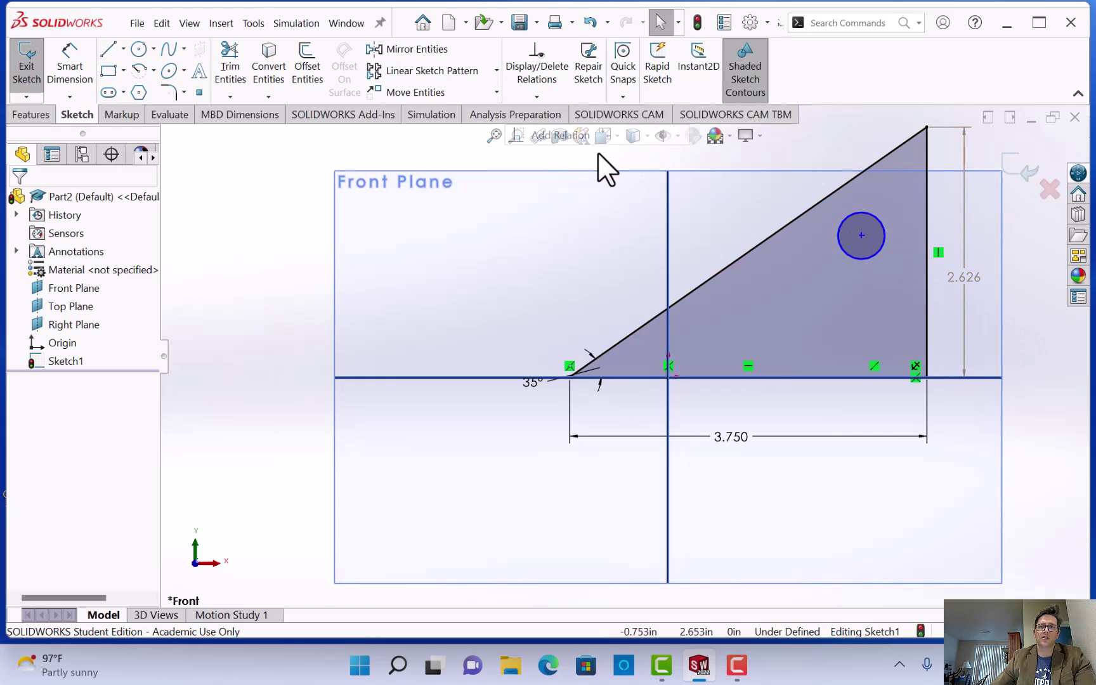
pyautogui.click(884, 224)
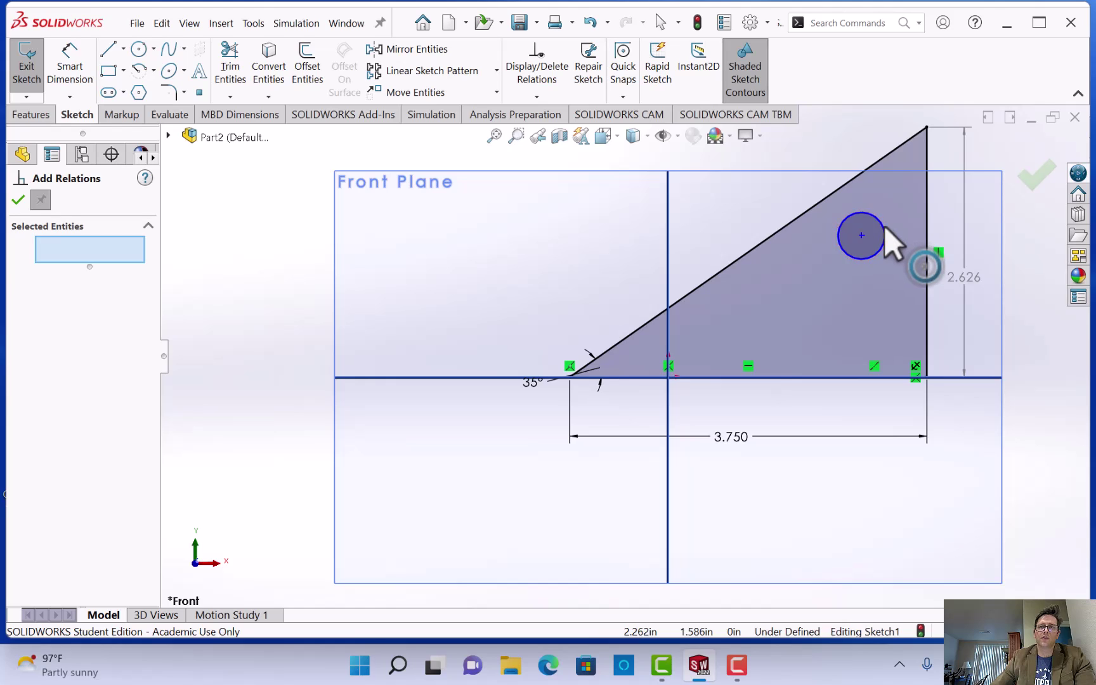
pyautogui.click(823, 199)
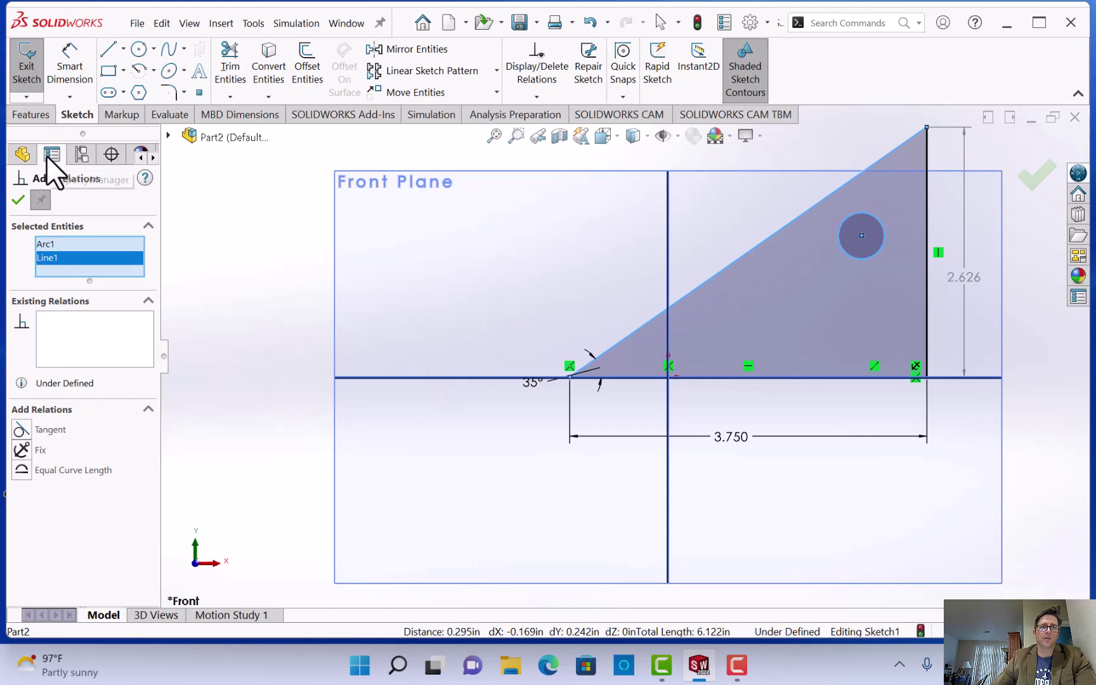
pyautogui.click(24, 429)
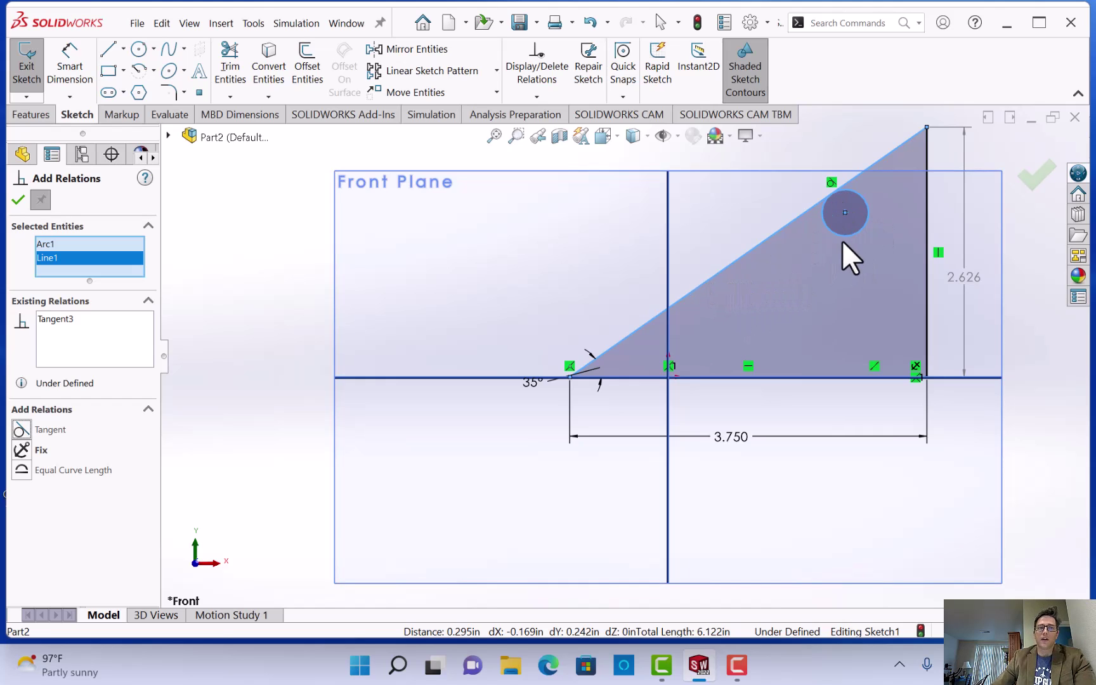
pyautogui.click(1035, 175)
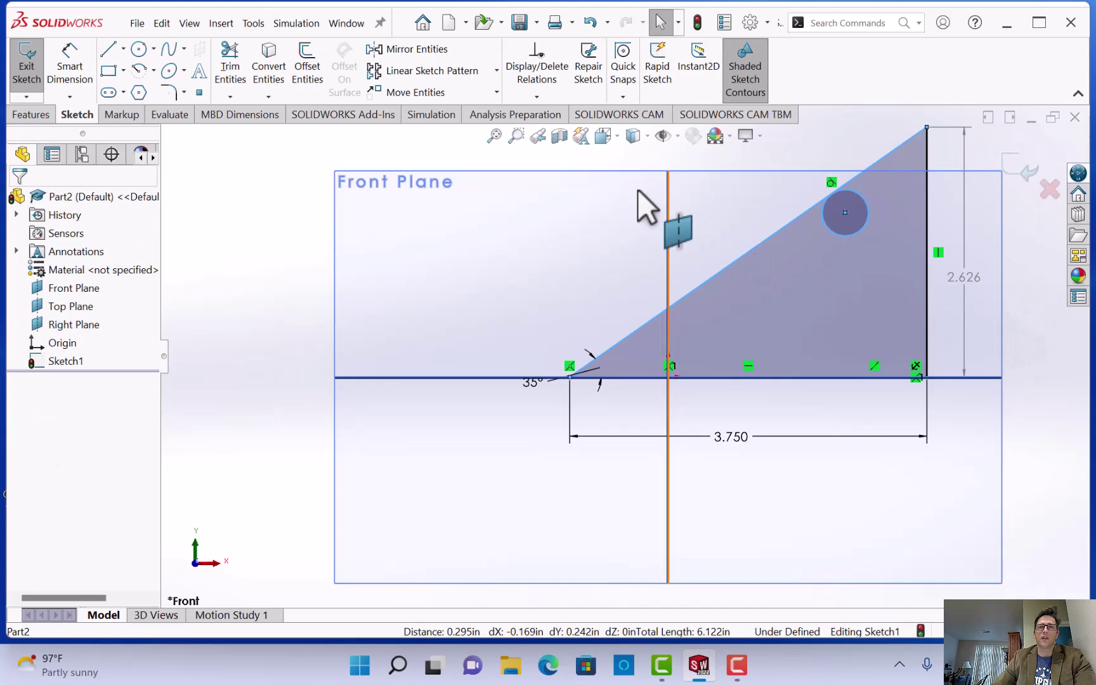
pyautogui.click(547, 94)
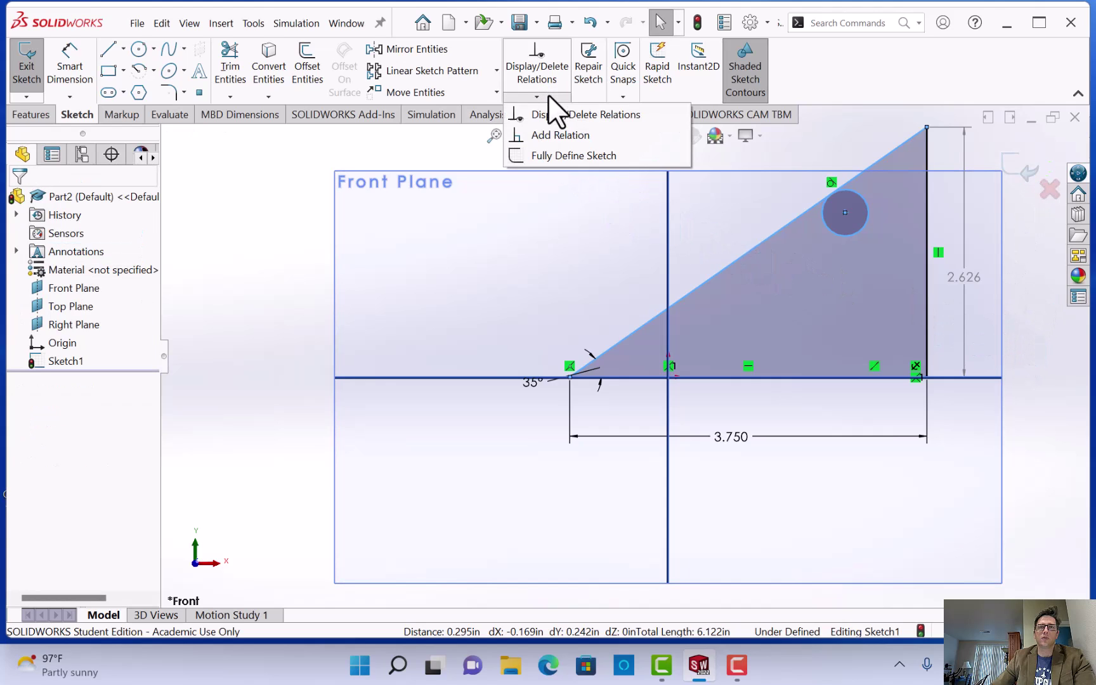
pyautogui.click(563, 134)
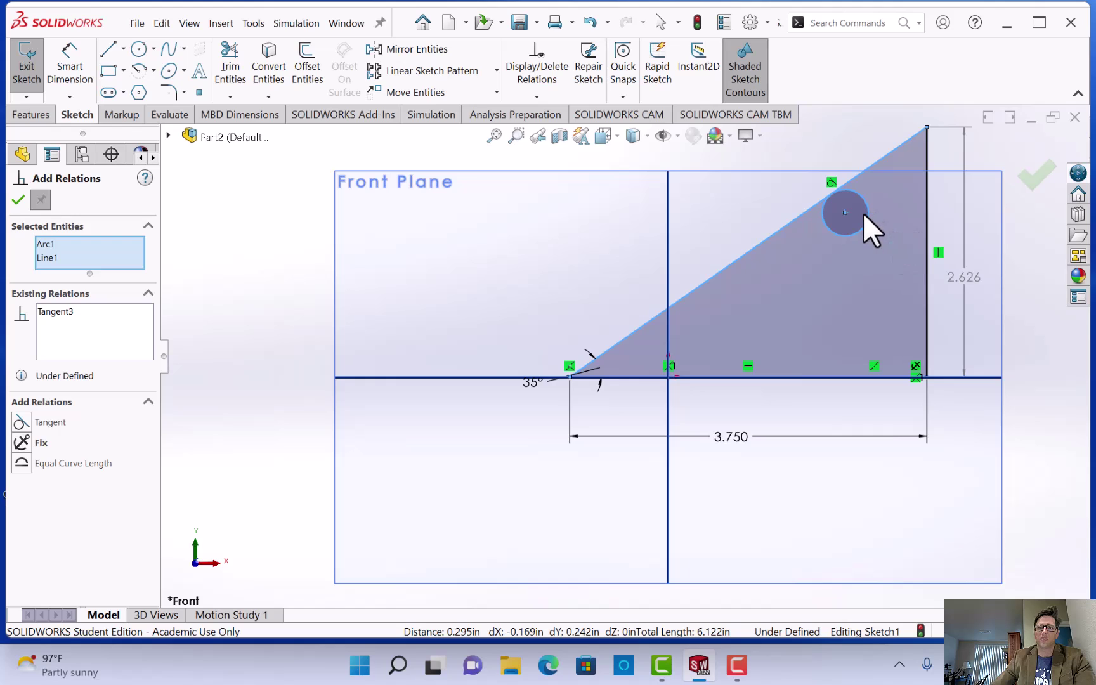
# - Add a Coincident relation putting the circle's centre on the triangle's vertical edge
pyautogui.click(543, 94)
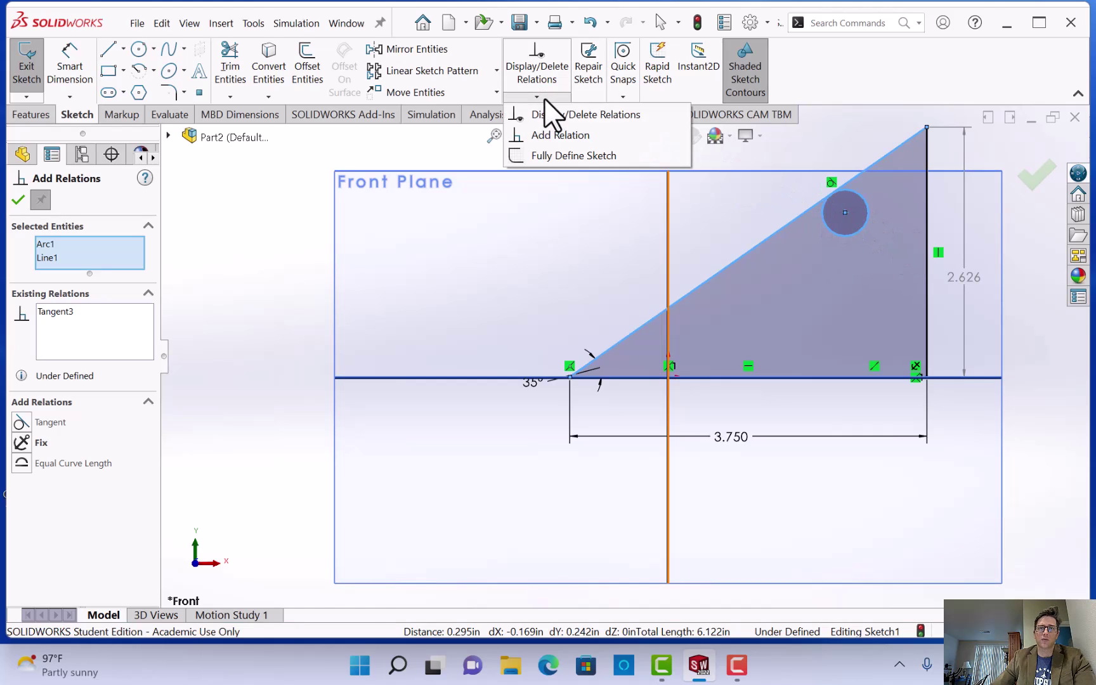
pyautogui.click(554, 130)
pyautogui.press('ctrl')
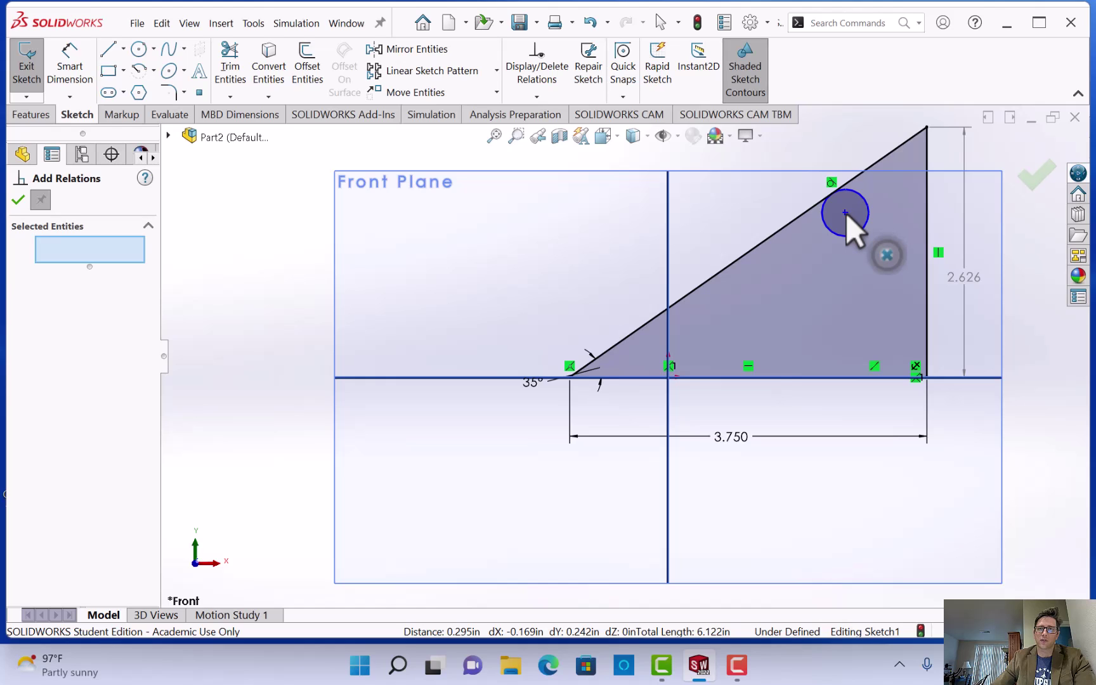
pyautogui.click(846, 213)
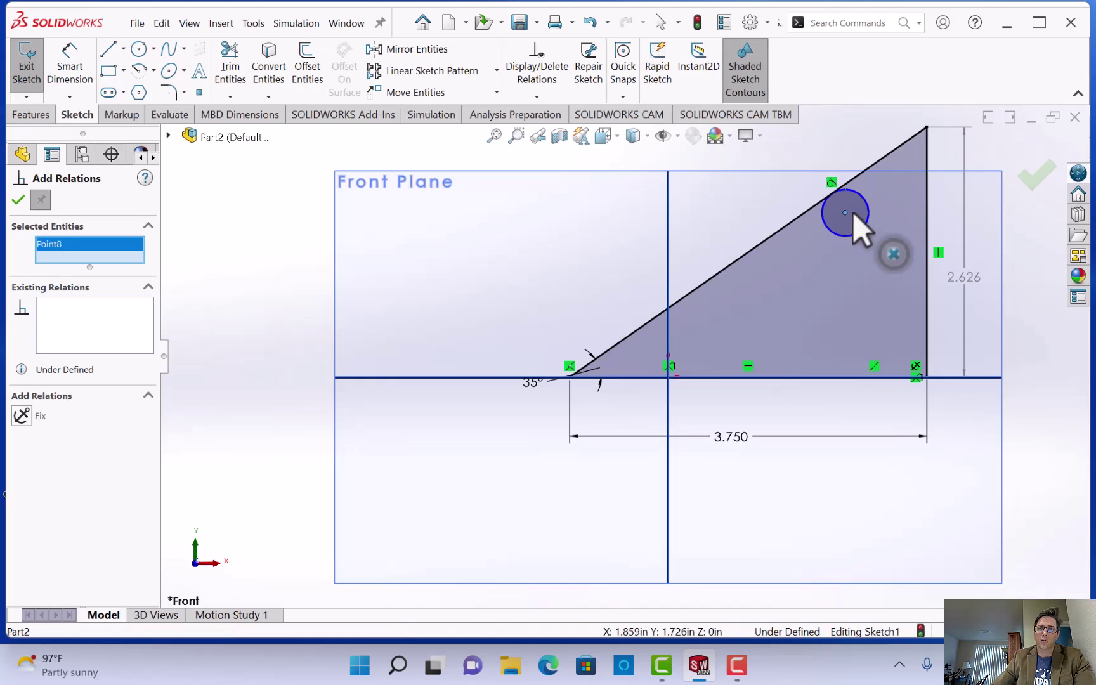
pyautogui.click(927, 217)
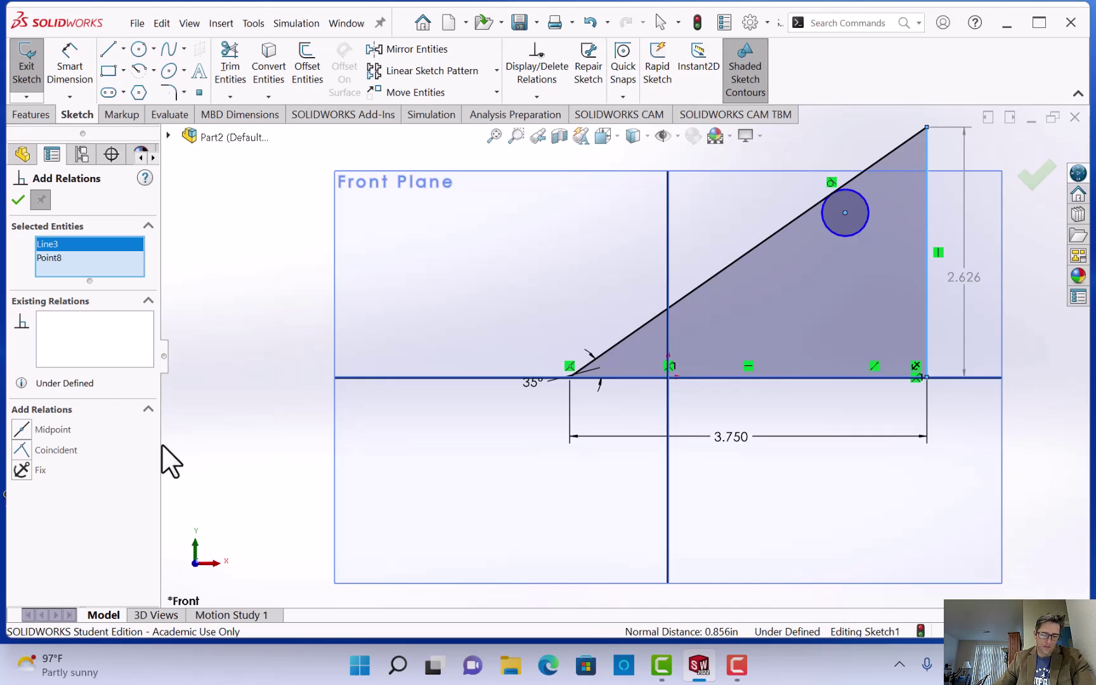
pyautogui.click(66, 450)
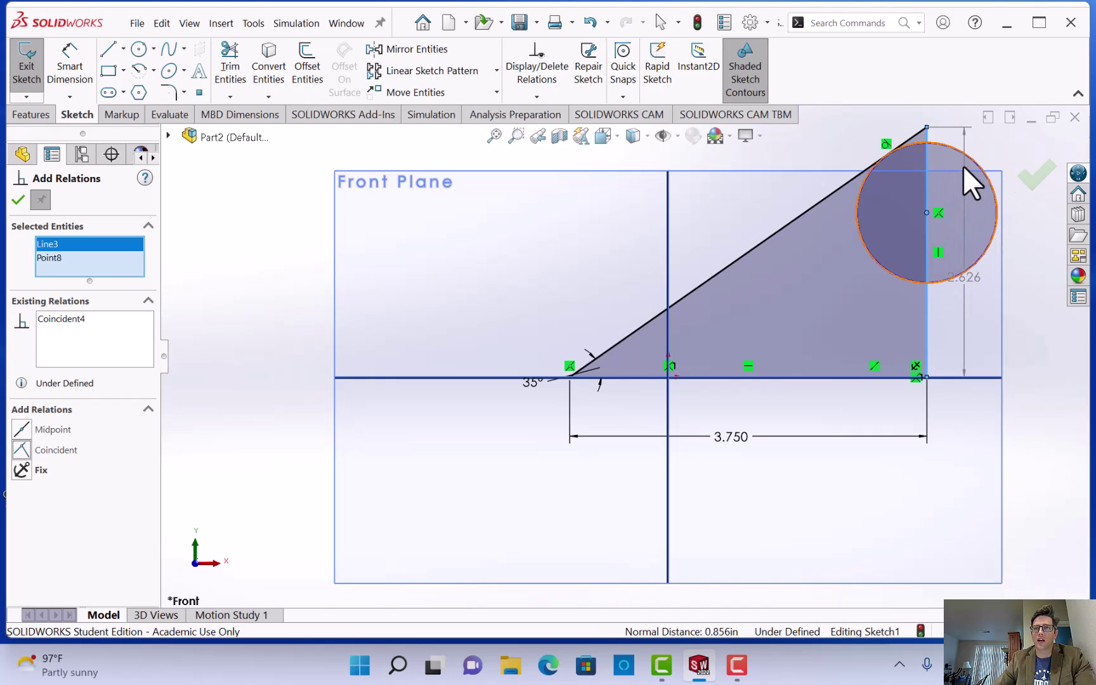
pyautogui.click(1020, 176)
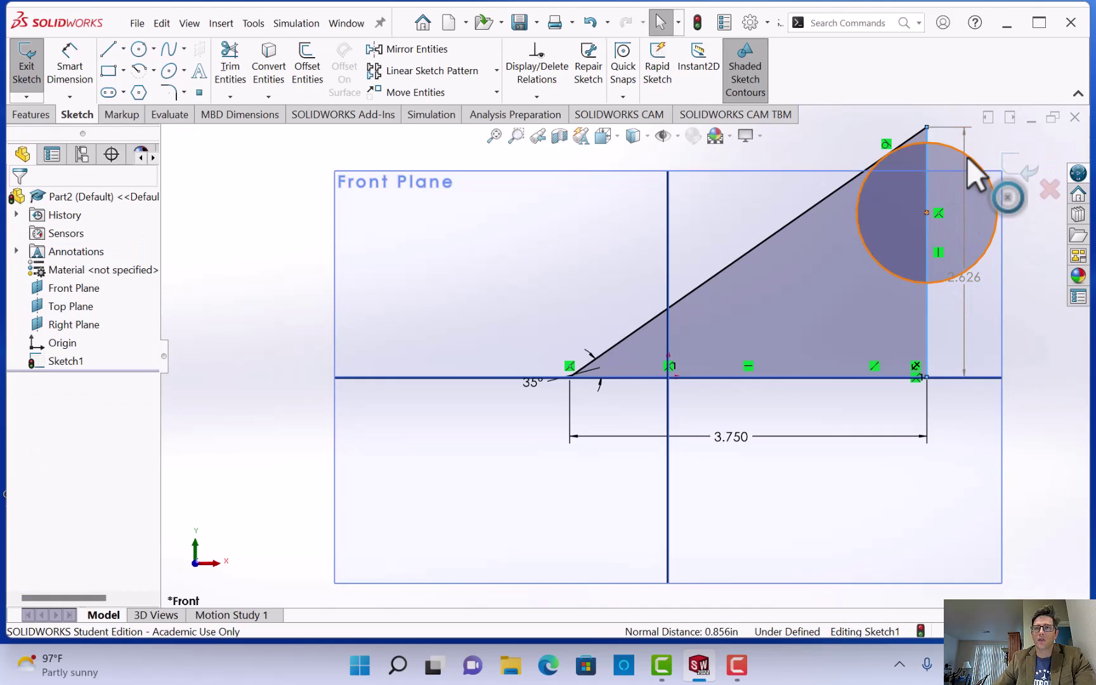
pyautogui.moveTo(977, 176); pyautogui.dragTo(940, 159)
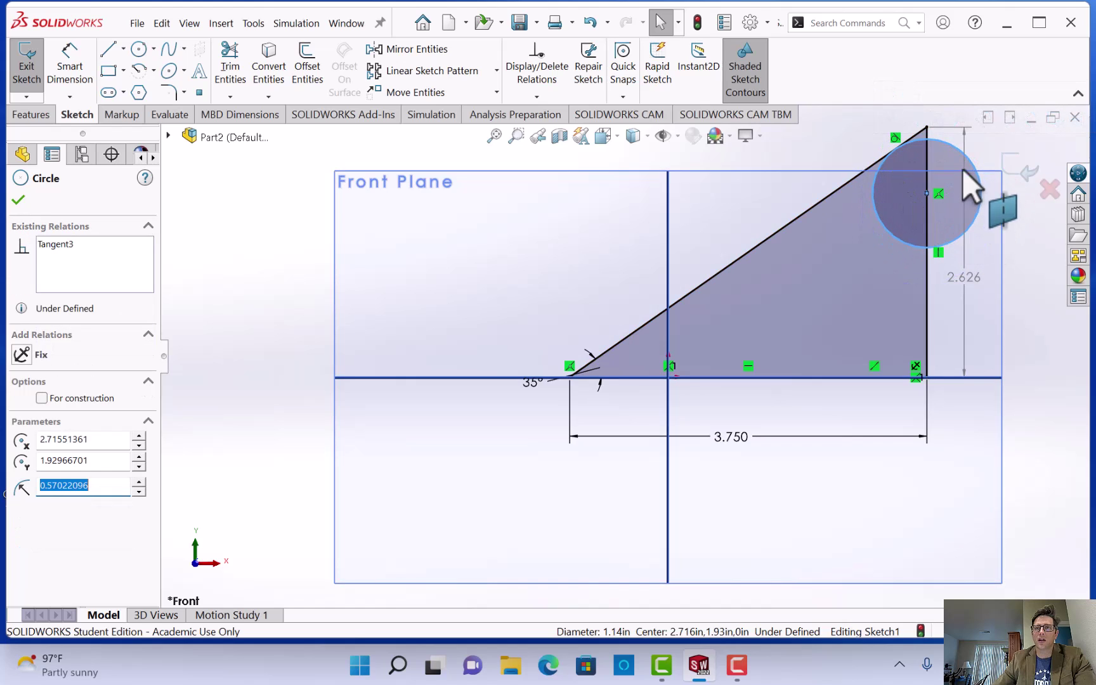
# - Drag the circle's edge to resize it, settling its centre near x 1.831, y 1.149 in
pyautogui.moveTo(969, 158); pyautogui.dragTo(956, 249)
pyautogui.click(1024, 260)
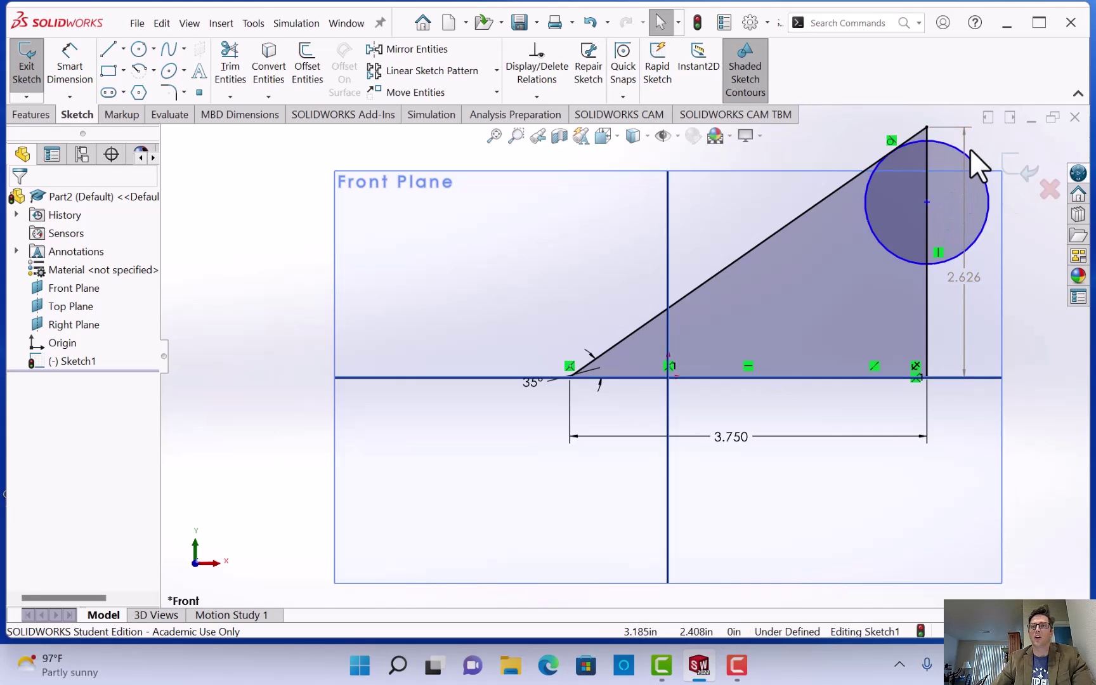
pyautogui.moveTo(972, 170); pyautogui.dragTo(839, 270)
pyautogui.click(1018, 272)
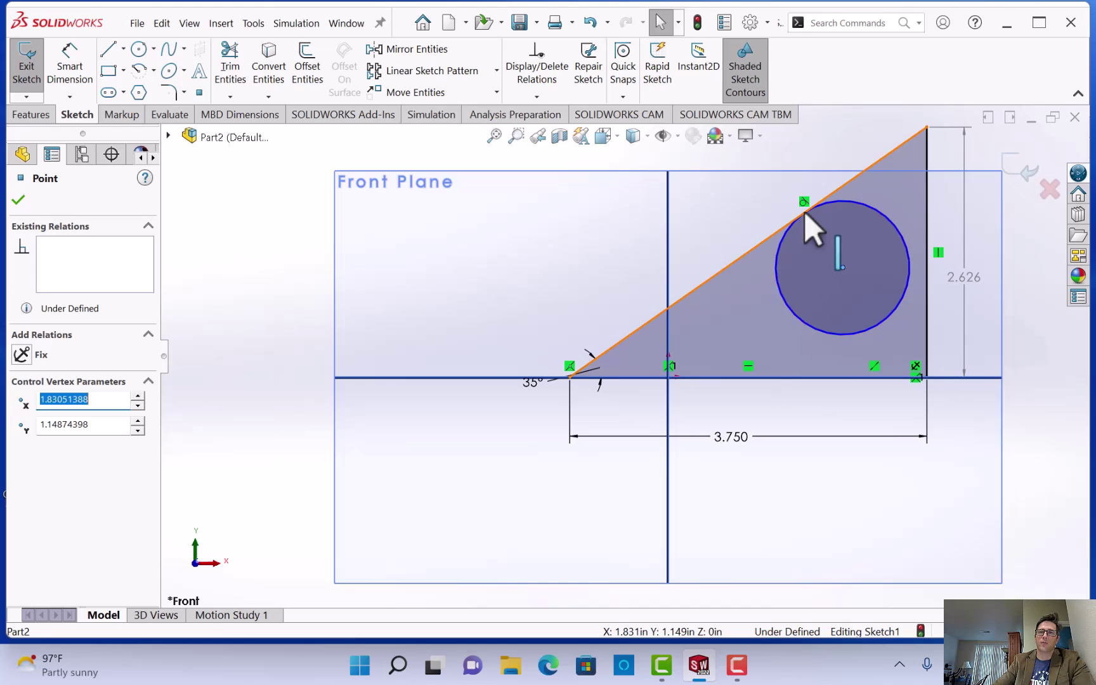
# - Resize the circle to about 1.475 in diameter, centred near x 1.851, y 1.120 in
pyautogui.moveTo(838, 332); pyautogui.dragTo(888, 323)
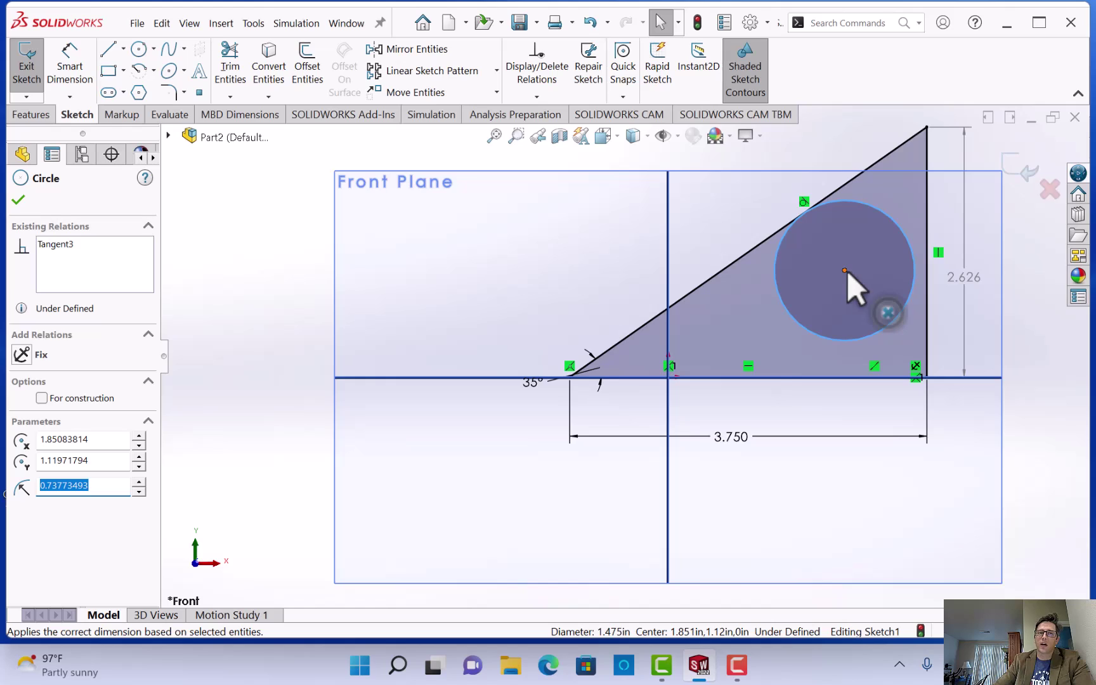
pyautogui.click(558, 95)
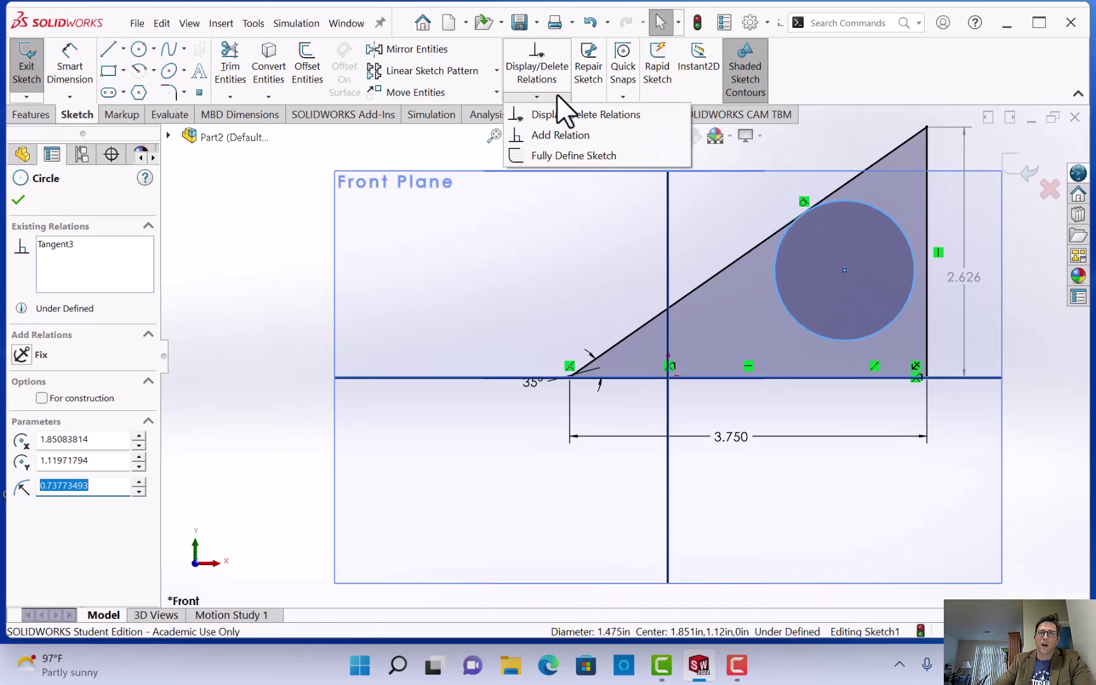
# - Add a Coincident relation between the circle's centre point and the triangle's vertical edge (Line3)
pyautogui.click(559, 135)
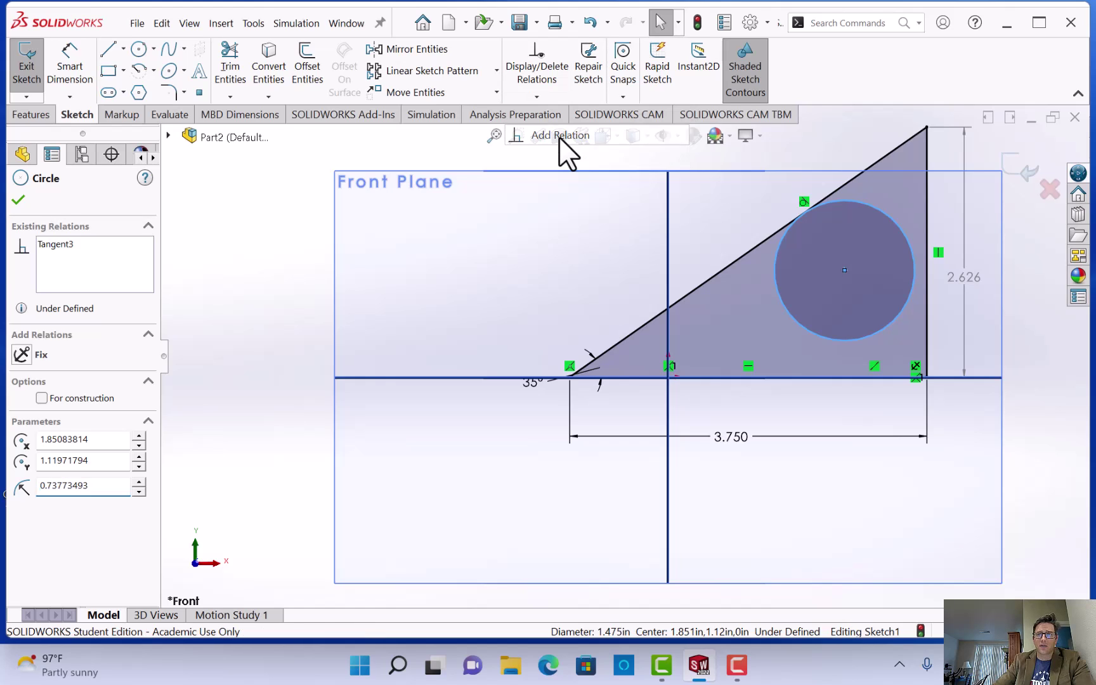
pyautogui.click(845, 270)
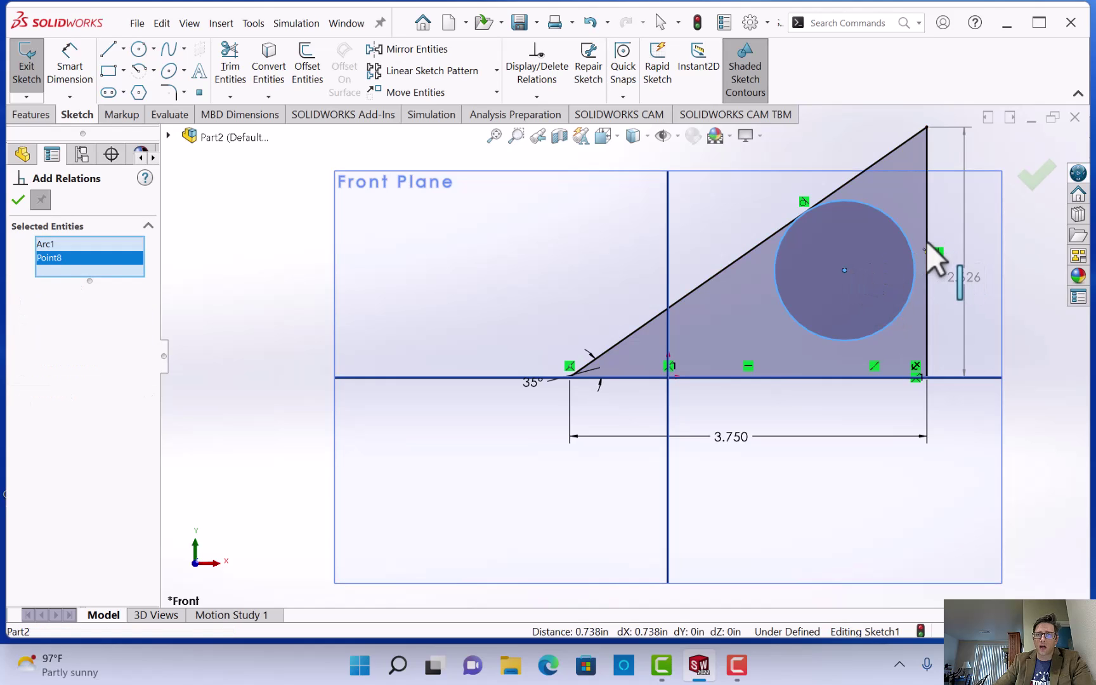
pyautogui.press('Escape')
pyautogui.click(536, 93)
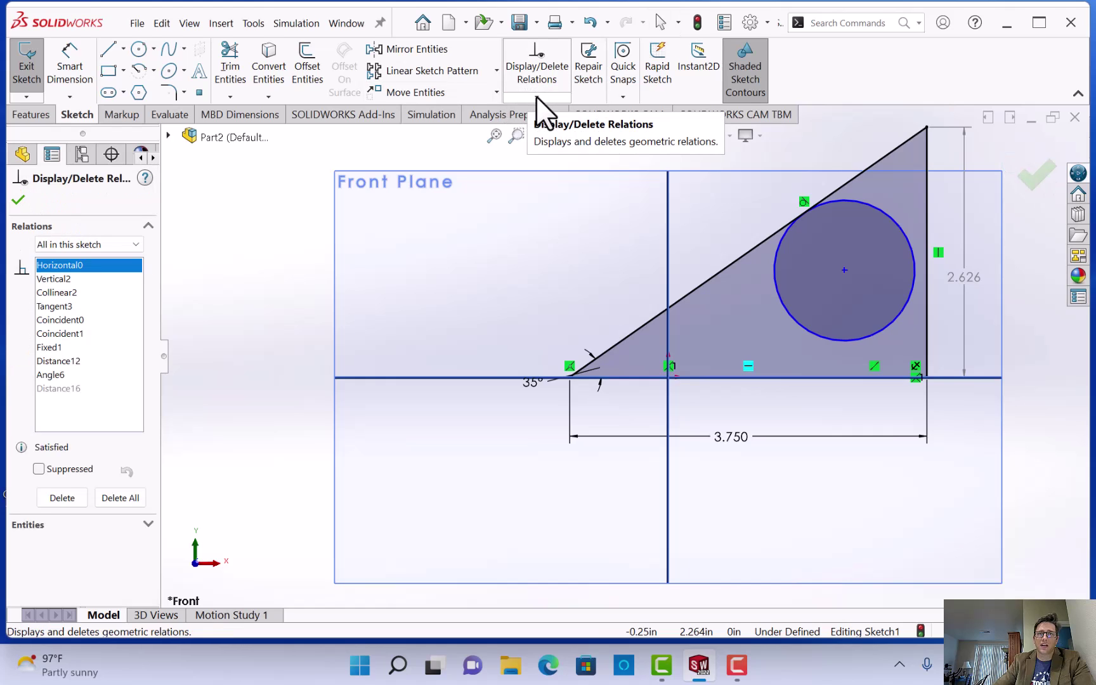
pyautogui.click(536, 96)
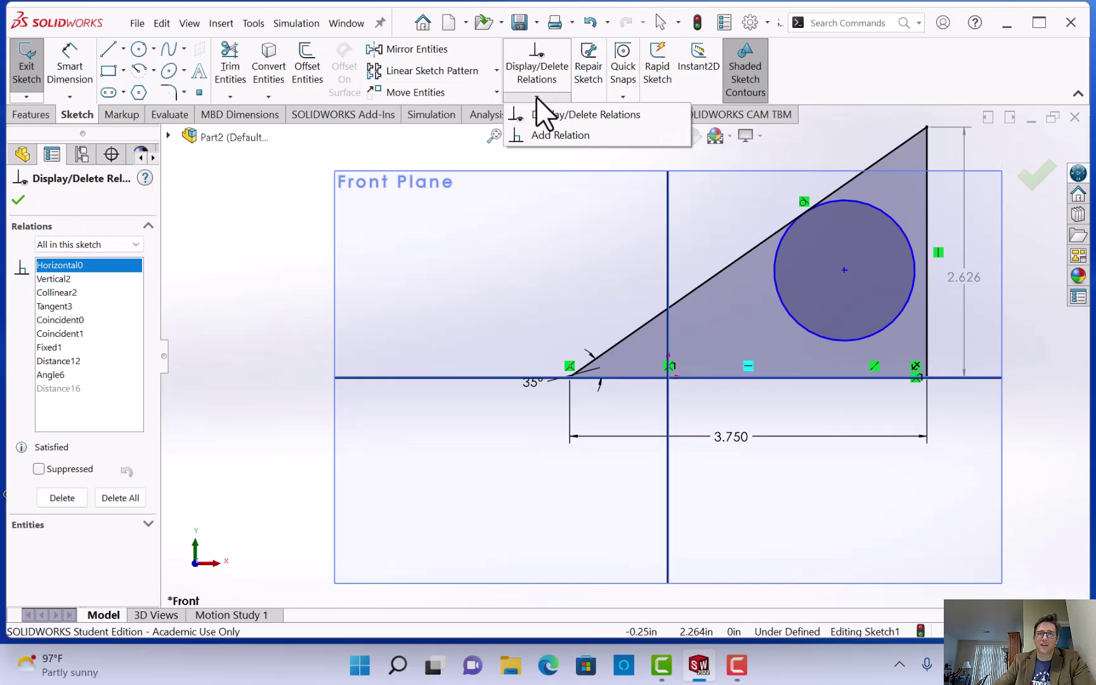
pyautogui.click(541, 135)
pyautogui.click(845, 270)
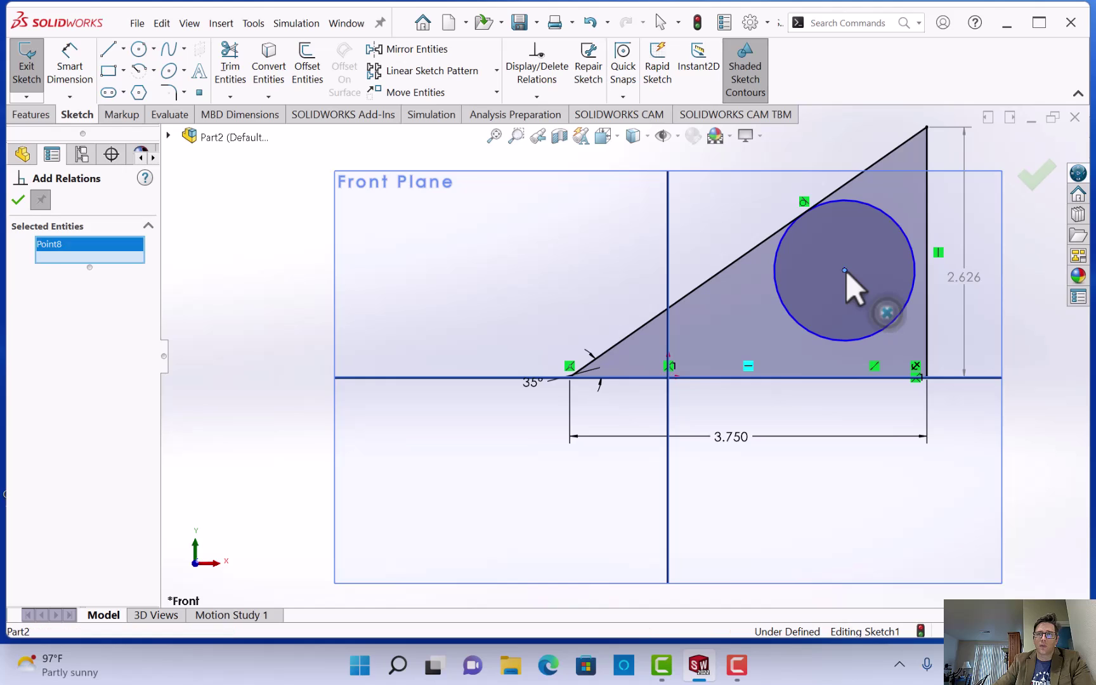
pyautogui.click(932, 250)
pyautogui.click(929, 248)
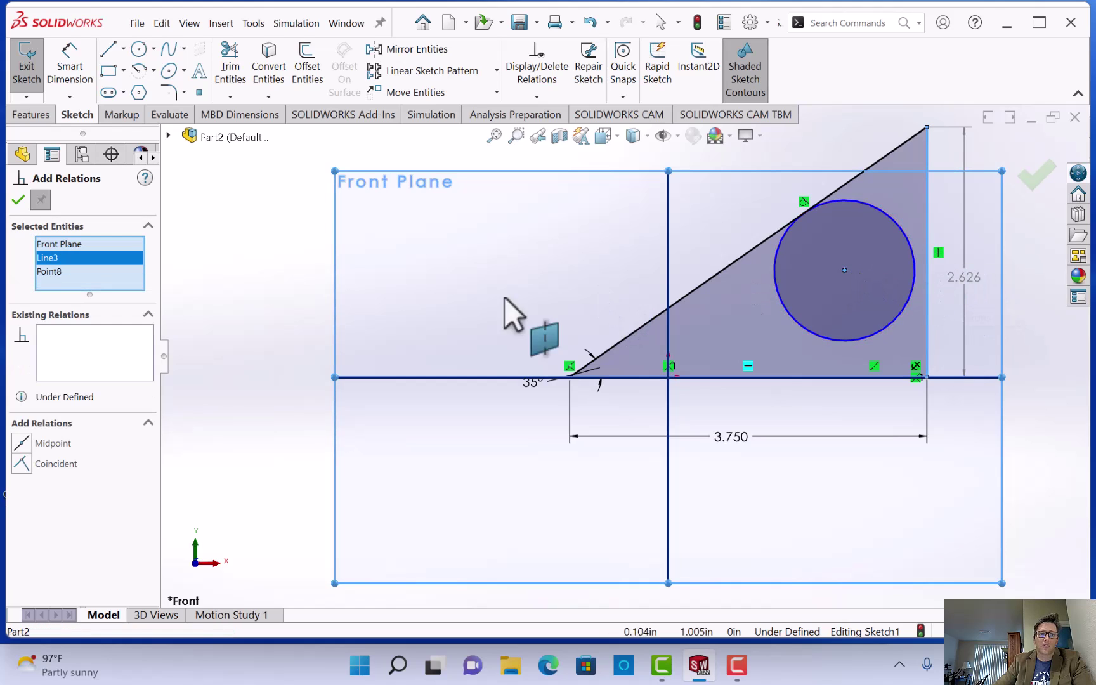
pyautogui.click(40, 468)
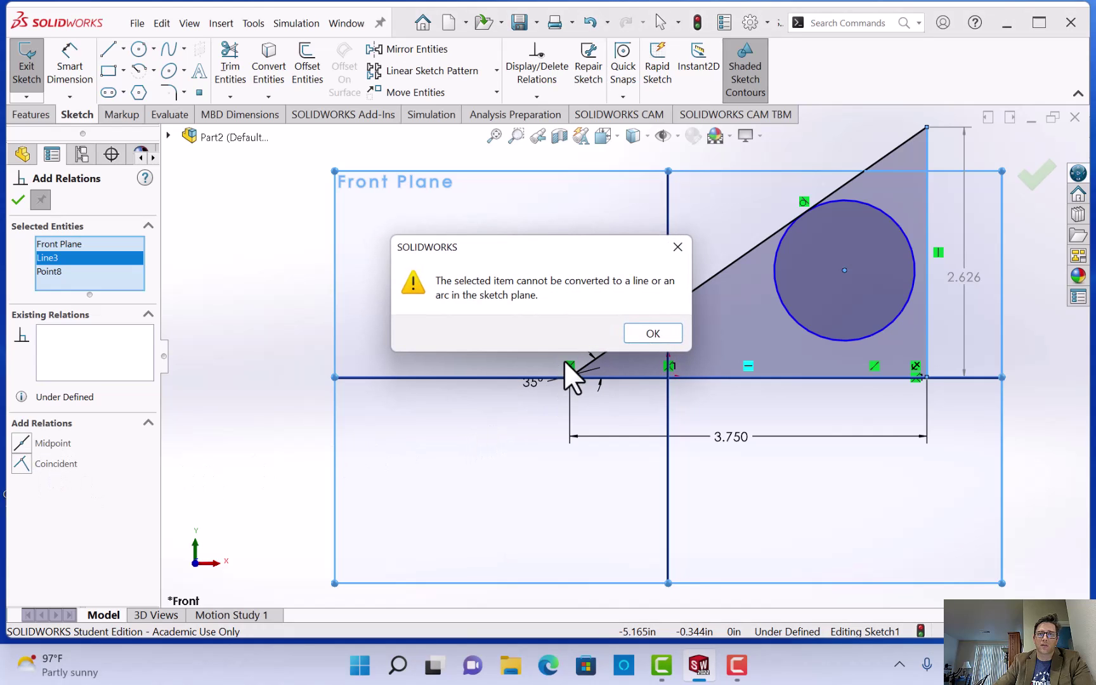
pyautogui.click(644, 338)
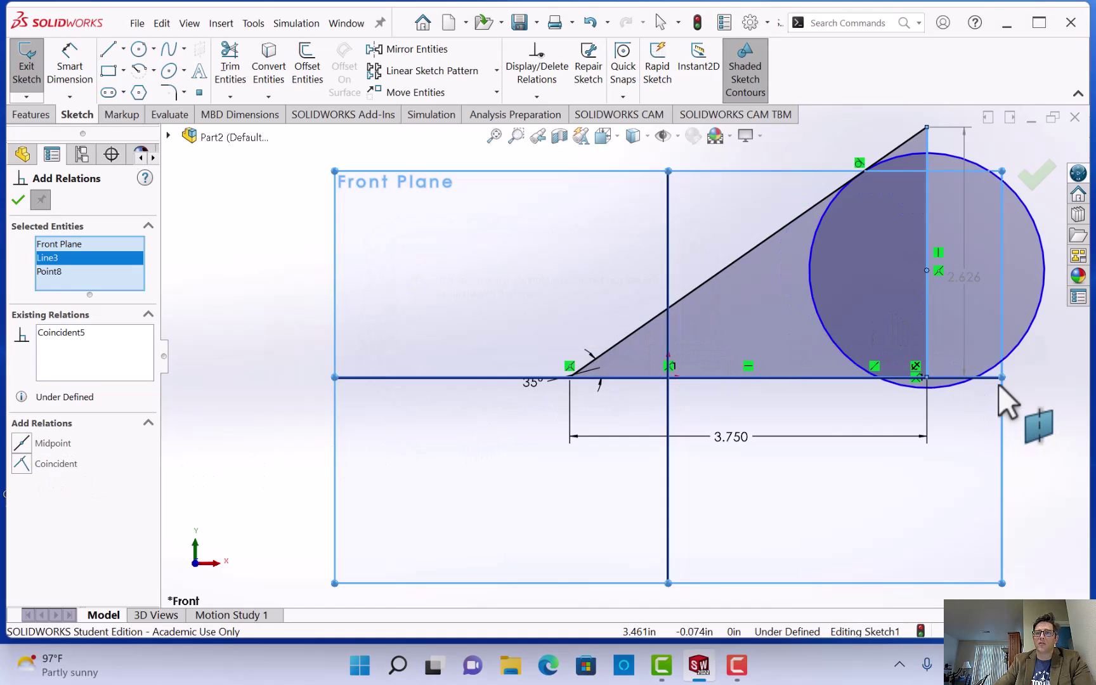
pyautogui.click(1032, 189)
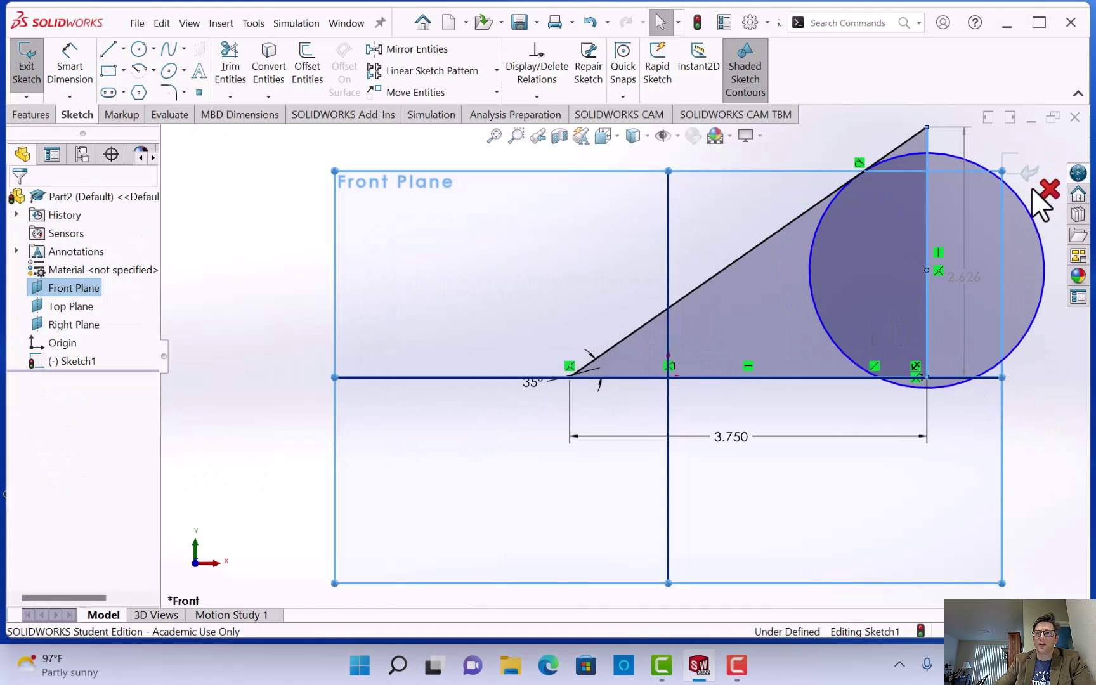
pyautogui.click(957, 376)
# - Shrink the circle to about 0.472 in diameter and move it inside the triangle
pyautogui.moveTo(956, 375); pyautogui.dragTo(973, 299)
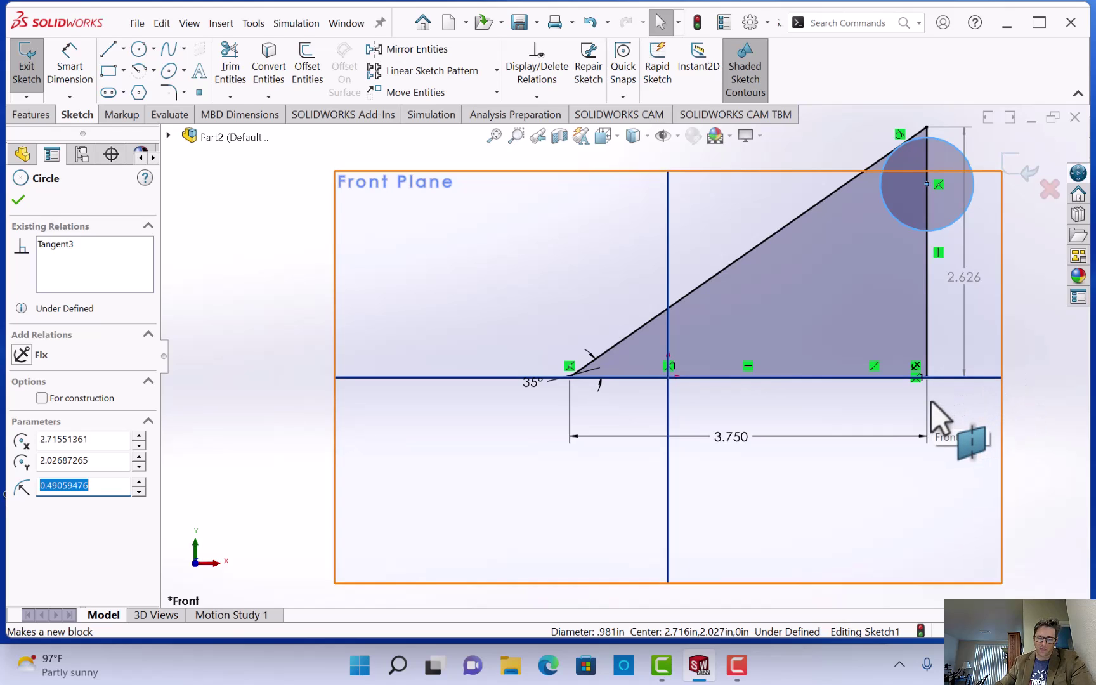
pyautogui.hotkey('ctrl', 'z')
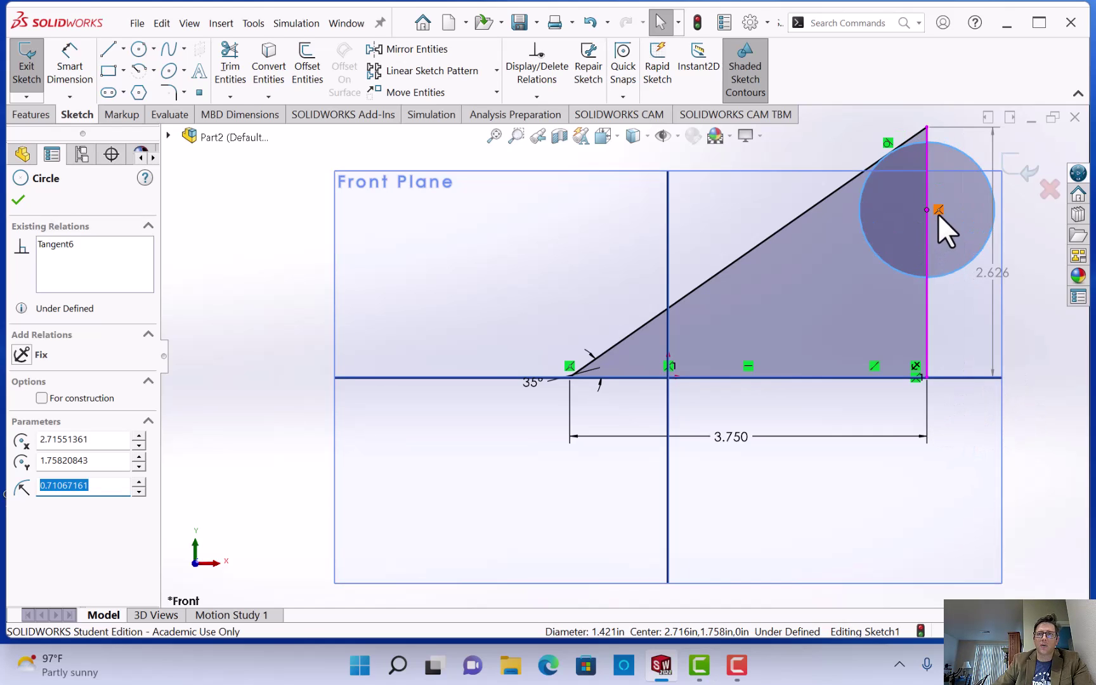
pyautogui.press('Escape')
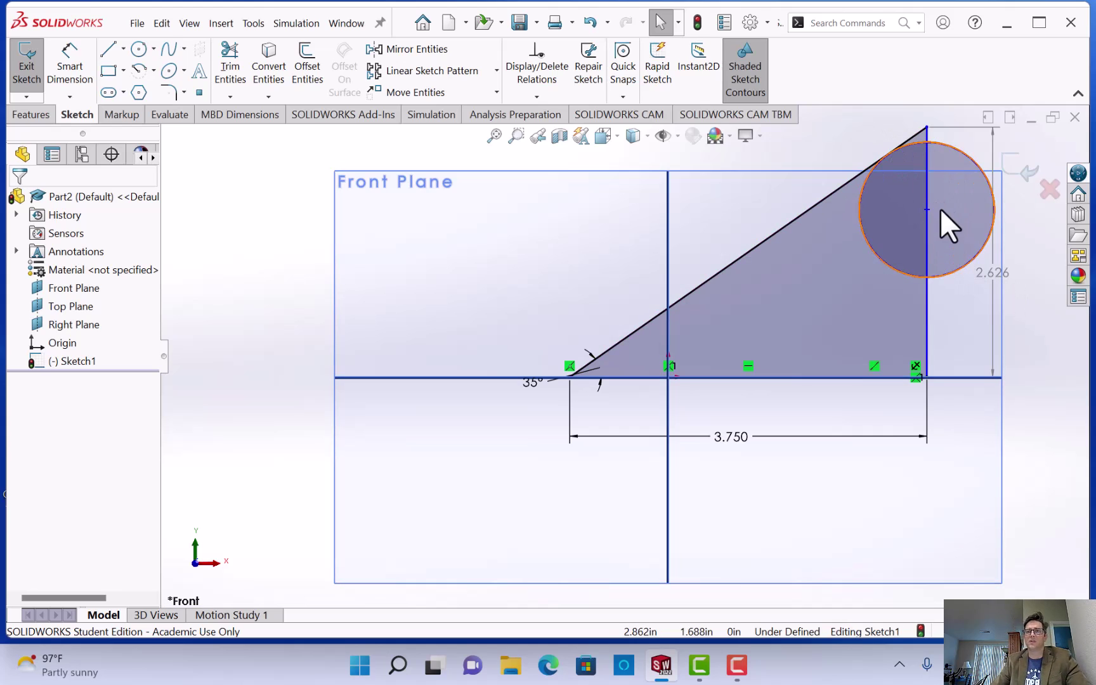
pyautogui.moveTo(970, 160); pyautogui.dragTo(852, 247)
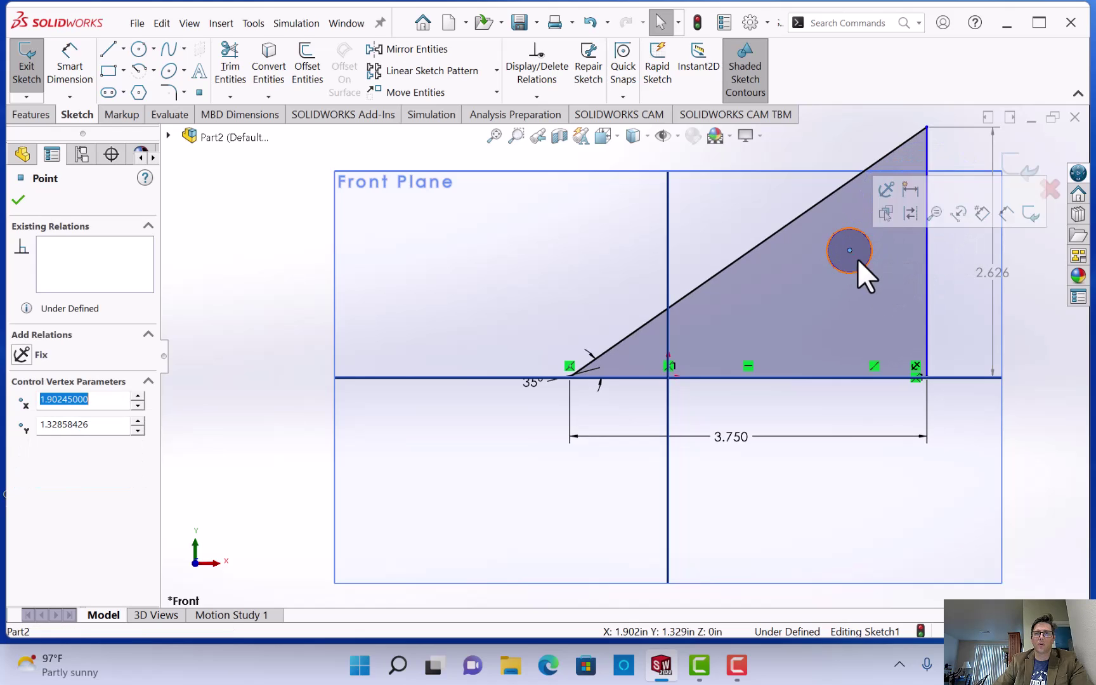
pyautogui.click(1015, 325)
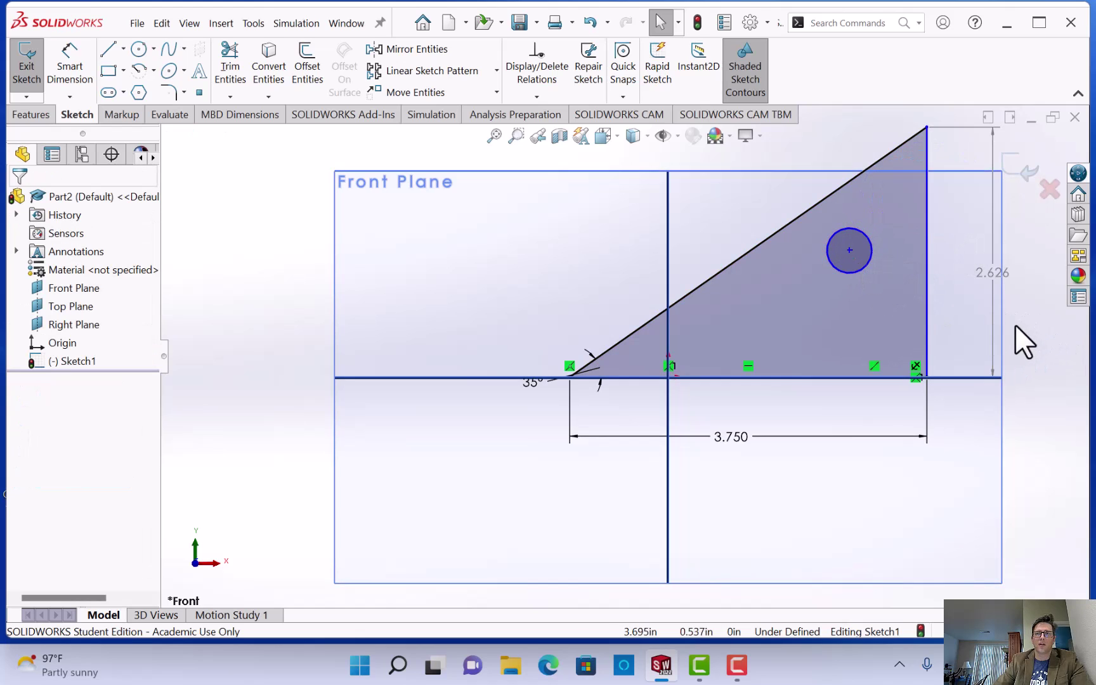
# - Dimension the hole centre 1.000 in vertically above the triangle's lower-right corner
pyautogui.click(82, 97)
pyautogui.click(94, 116)
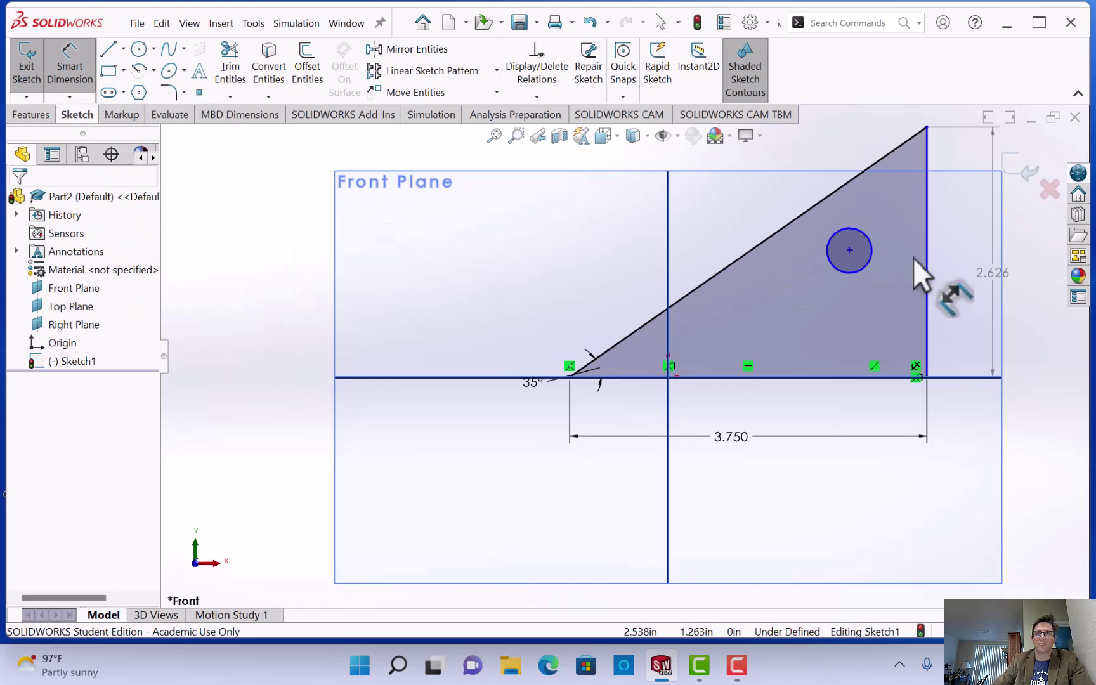
pyautogui.click(850, 251)
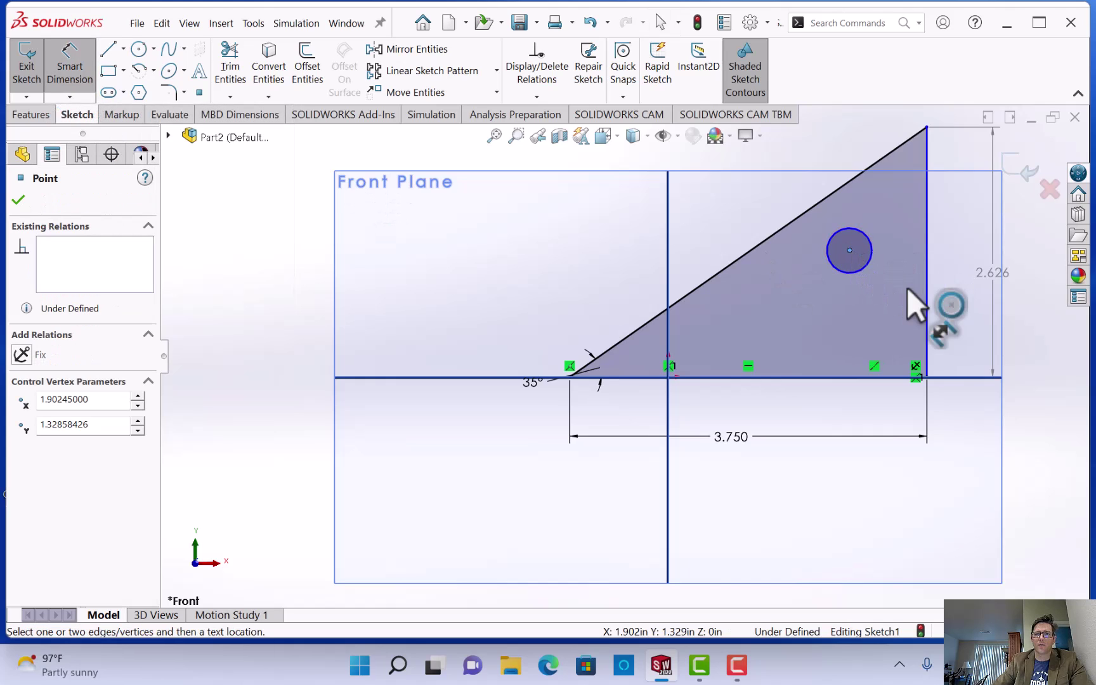
pyautogui.click(928, 378)
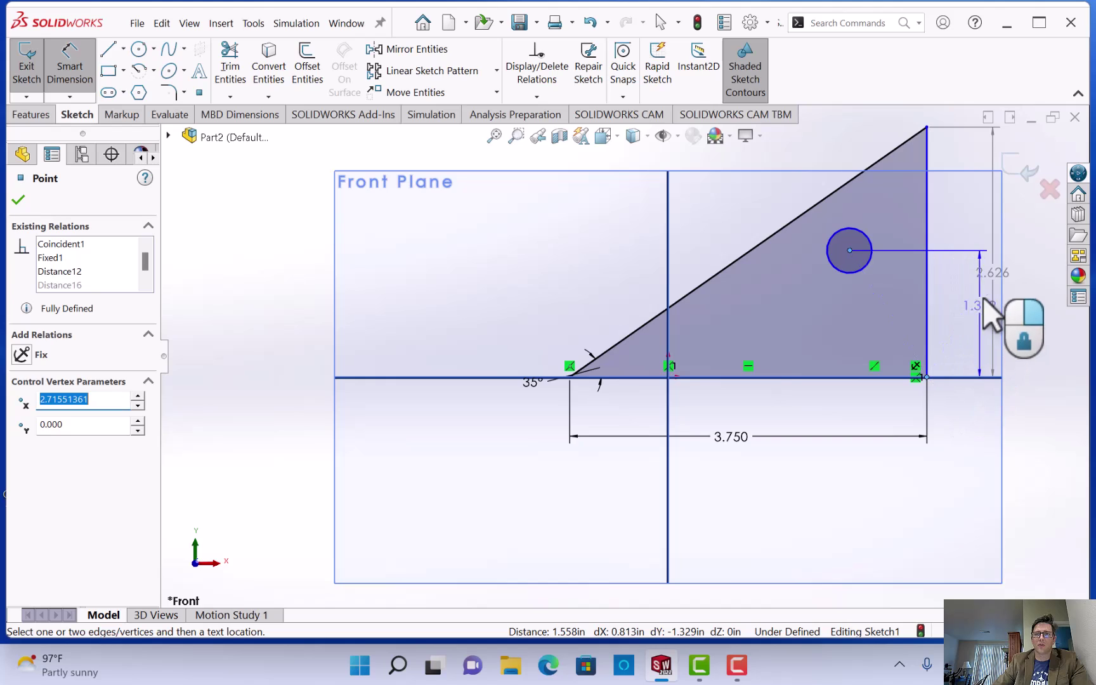
pyautogui.click(955, 295)
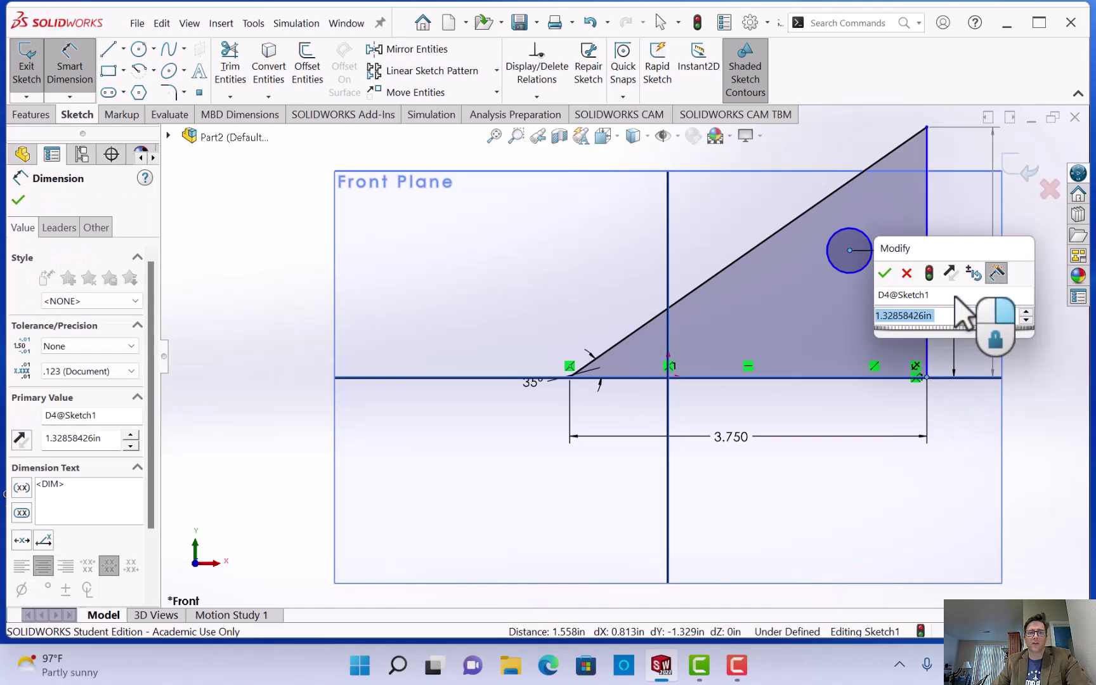
pyautogui.press('Return')
pyautogui.write('1')
pyautogui.press('Return')
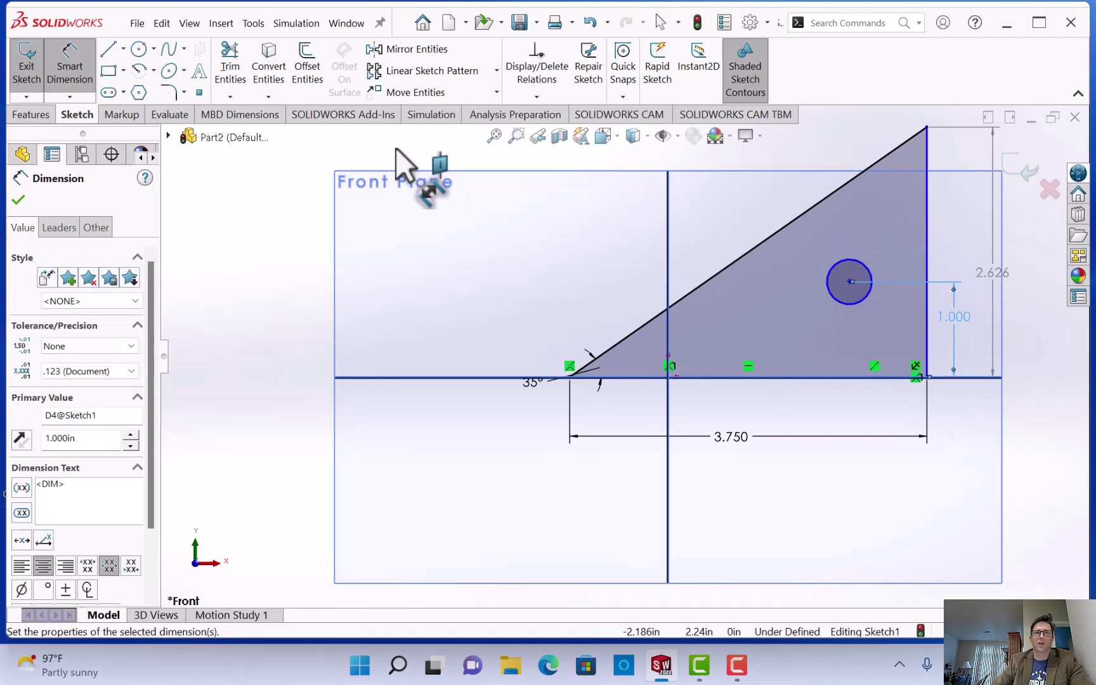
pyautogui.press('Escape')
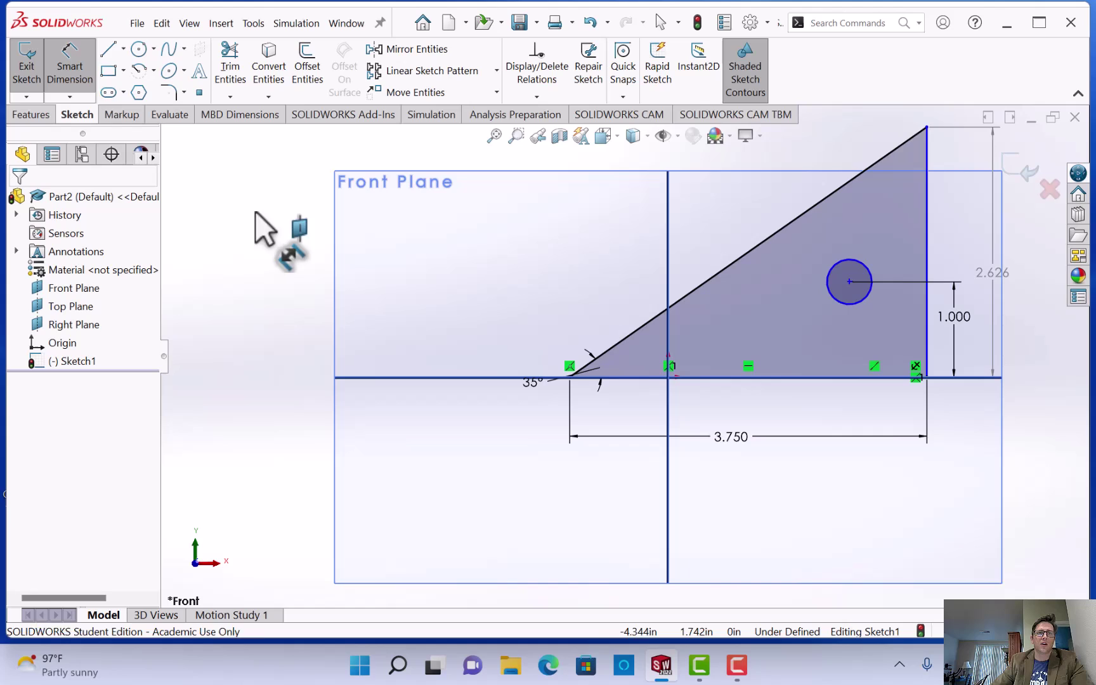
# - Dimension the hole centre .750 in horizontally from the triangle's right edge
pyautogui.click(849, 281)
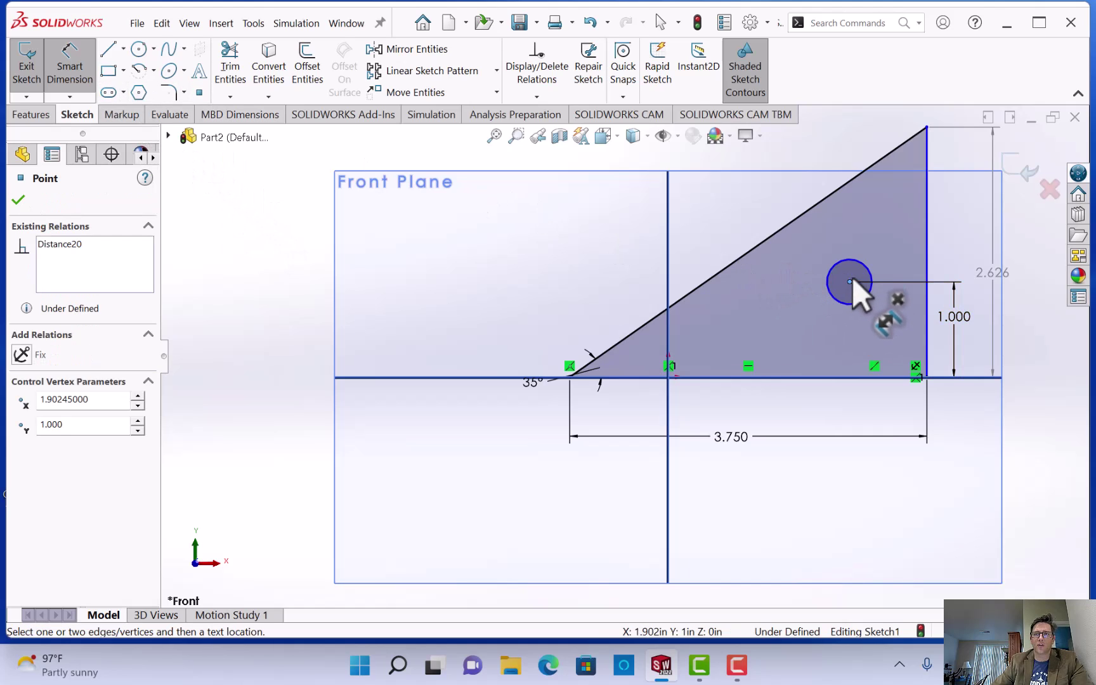
pyautogui.click(927, 377)
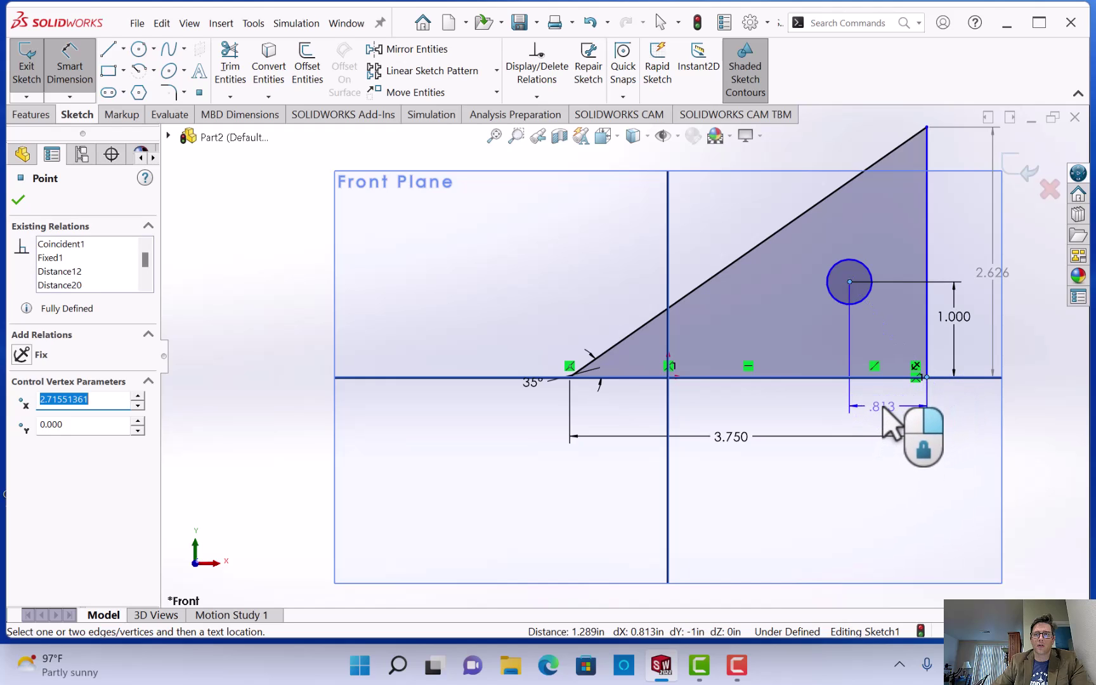
pyautogui.click(884, 405)
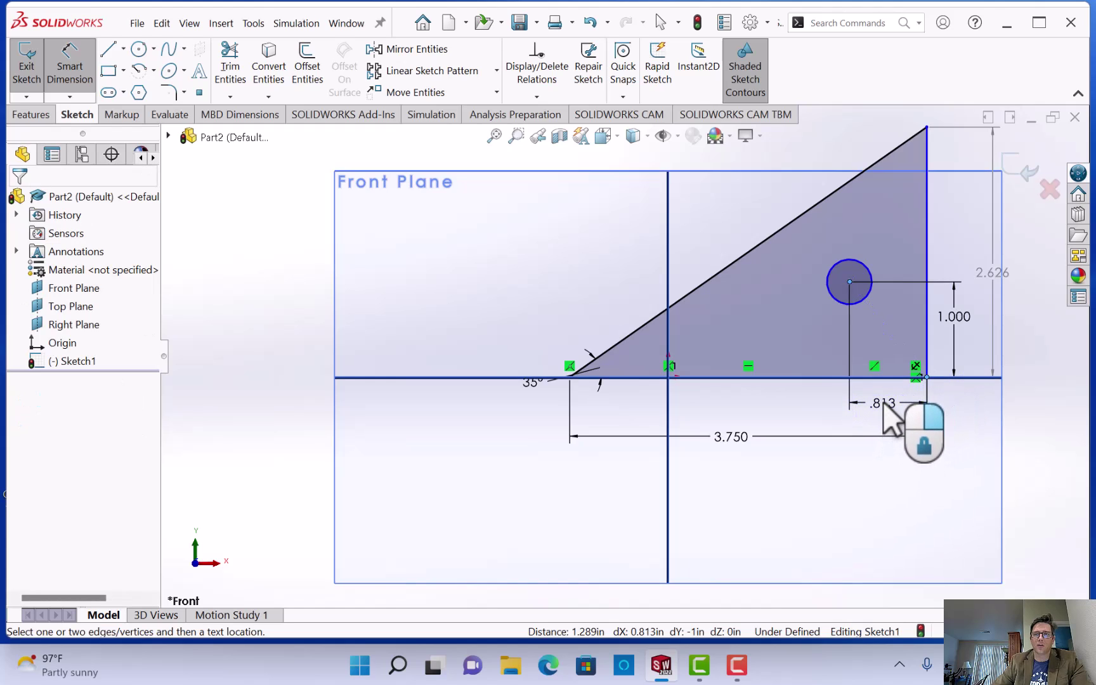
pyautogui.write('.')
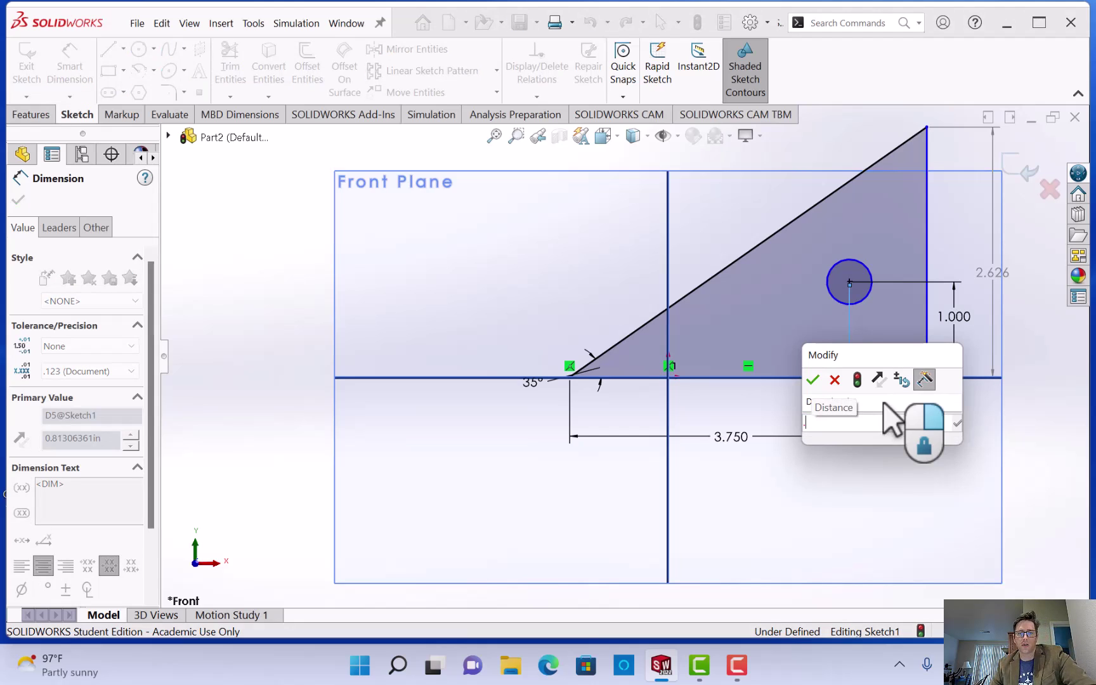
pyautogui.write('813')
pyautogui.press('Return')
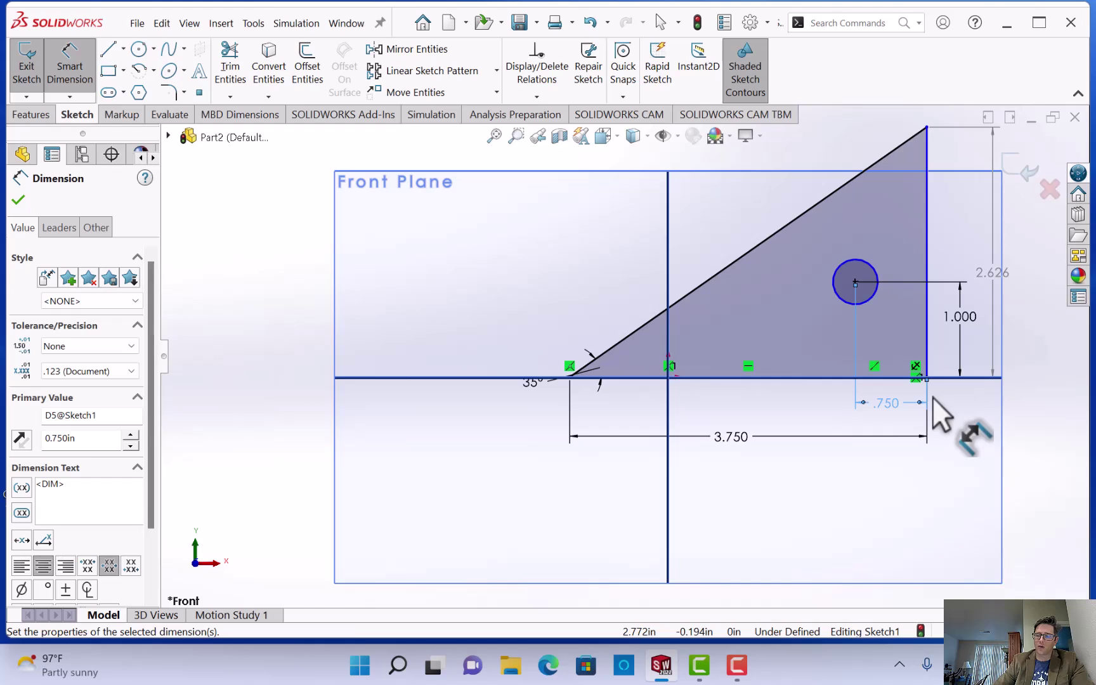
# - Give the hole circle a Ø.750 diameter dimension
pyautogui.click(861, 265)
pyautogui.click(708, 203)
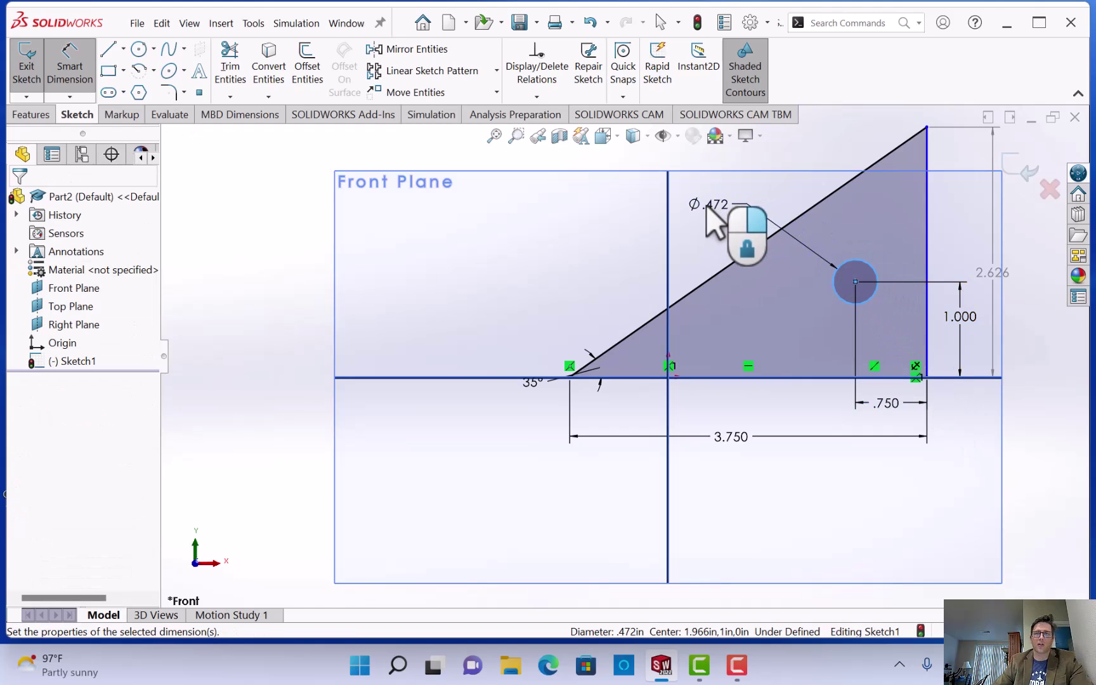
pyautogui.write('.75')
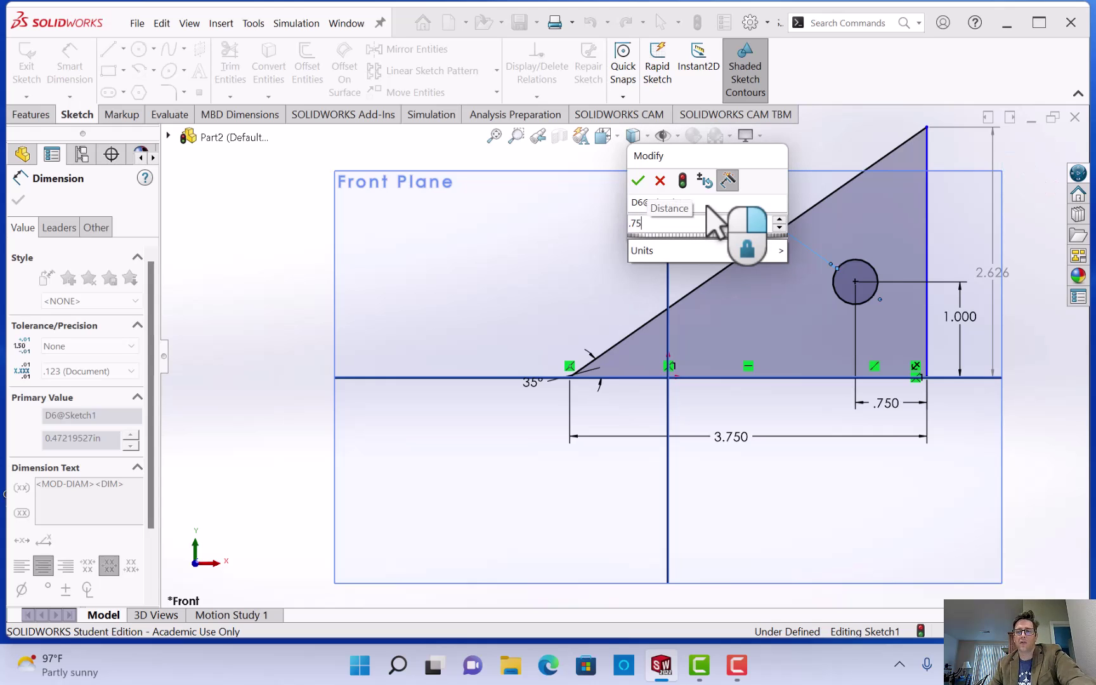
pyautogui.press('Return')
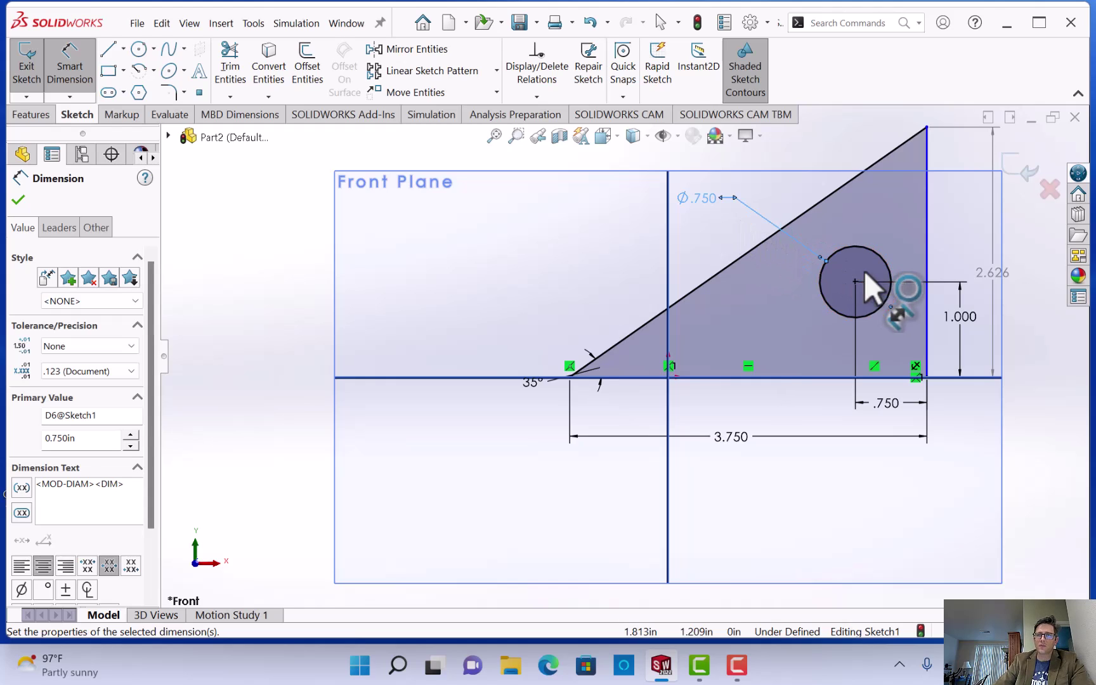
# - Reposition the 35° and 2.626 dimension labels, fit the view, and exit the sketch
pyautogui.click(889, 404)
pyautogui.moveTo(524, 383); pyautogui.dragTo(526, 411)
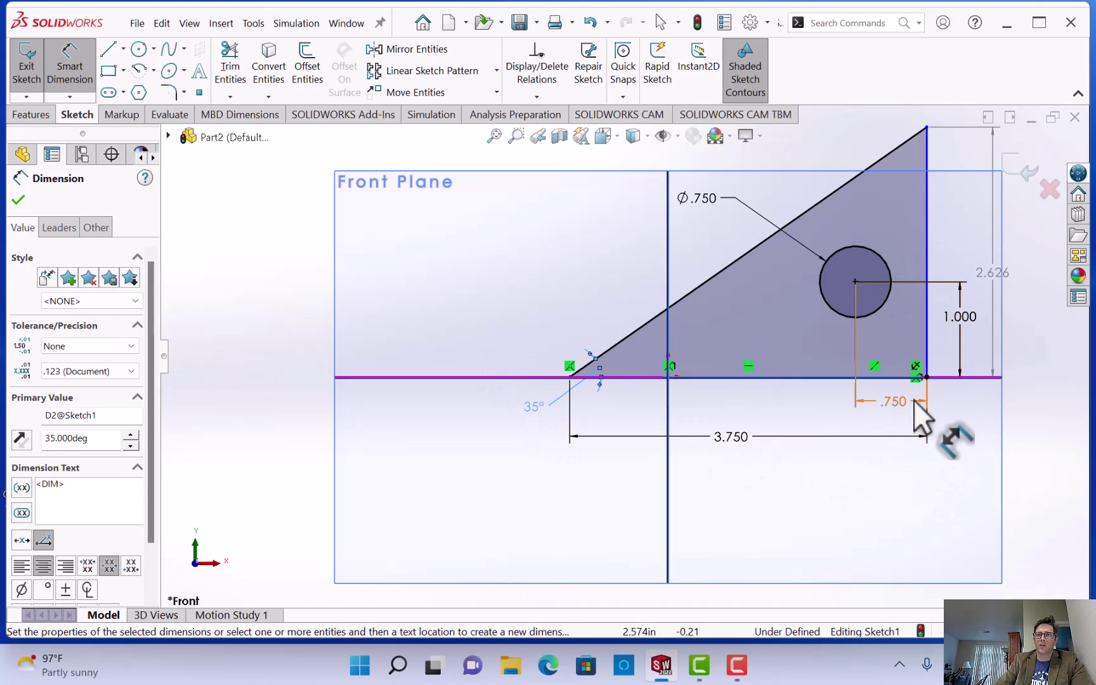
pyautogui.click(987, 285)
pyautogui.moveTo(988, 289); pyautogui.dragTo(984, 295)
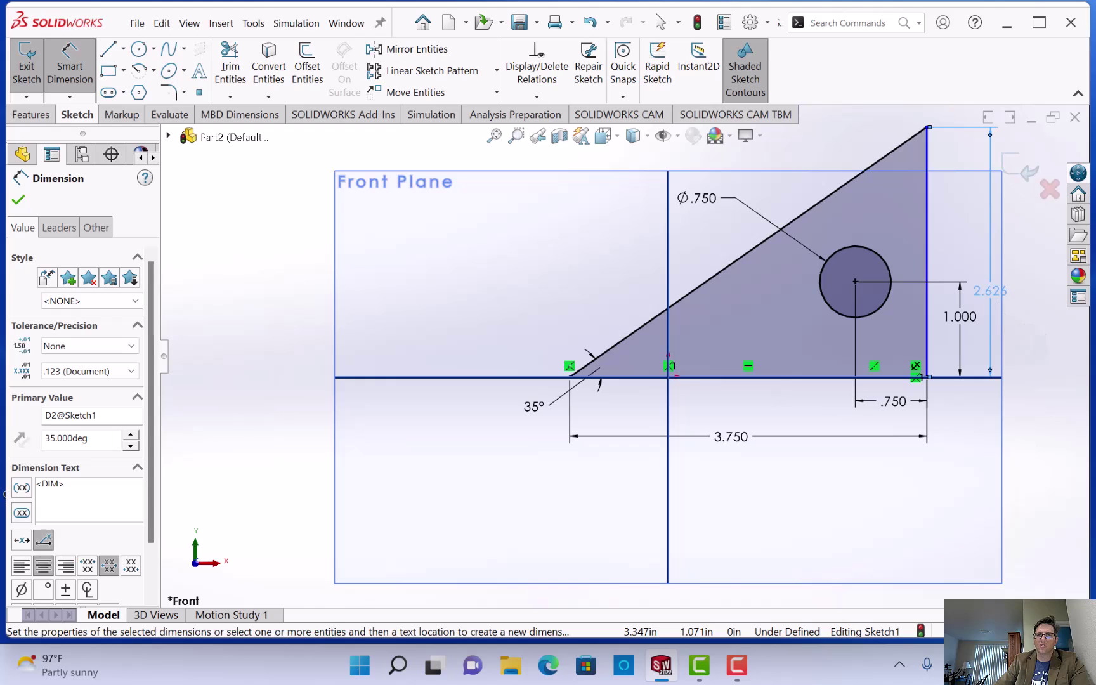
pyautogui.click(1044, 343)
pyautogui.press('f')
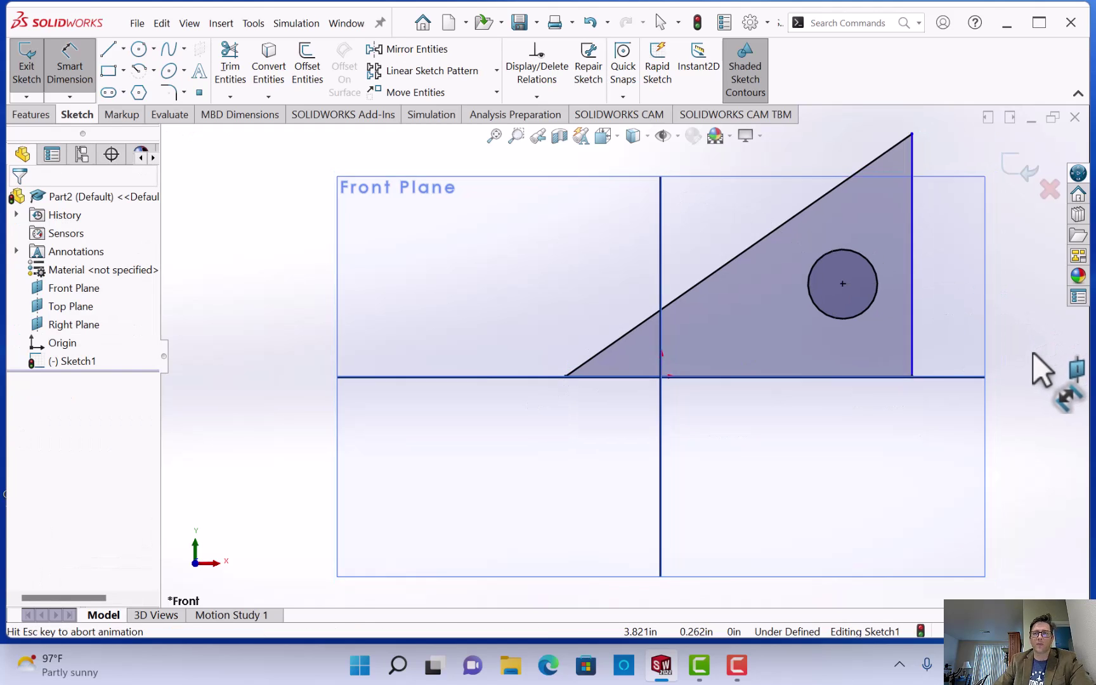
pyautogui.click(1011, 166)
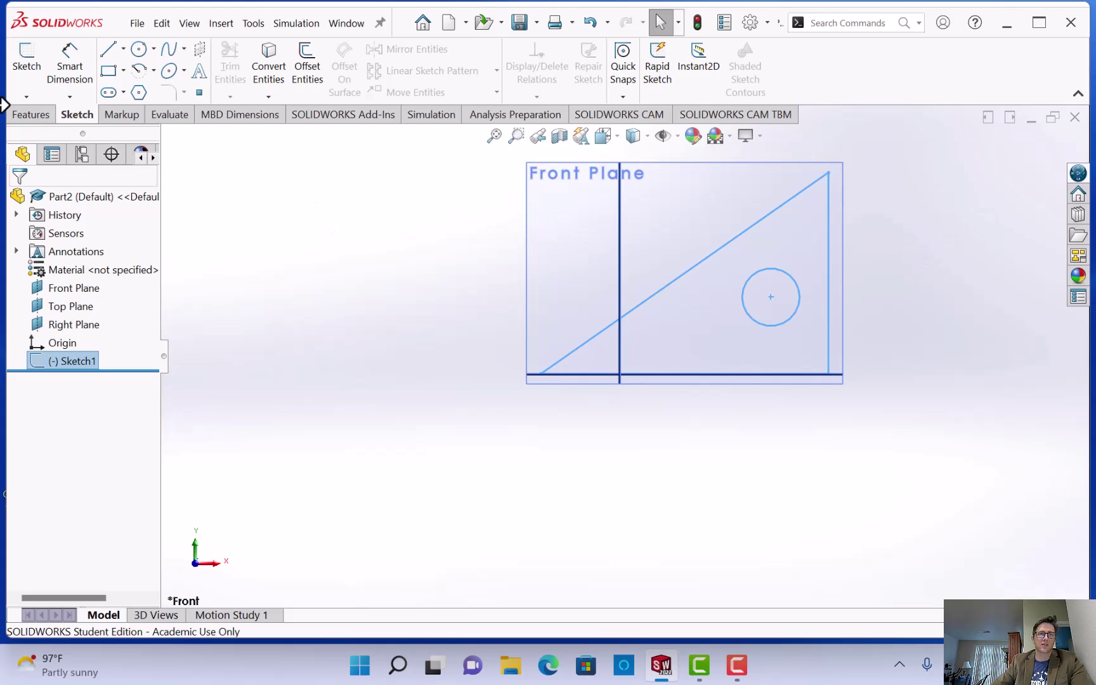
# - Extrude Sketch1 to a 0.250 in depth, creating Boss-Extrude1
pyautogui.click(33, 115)
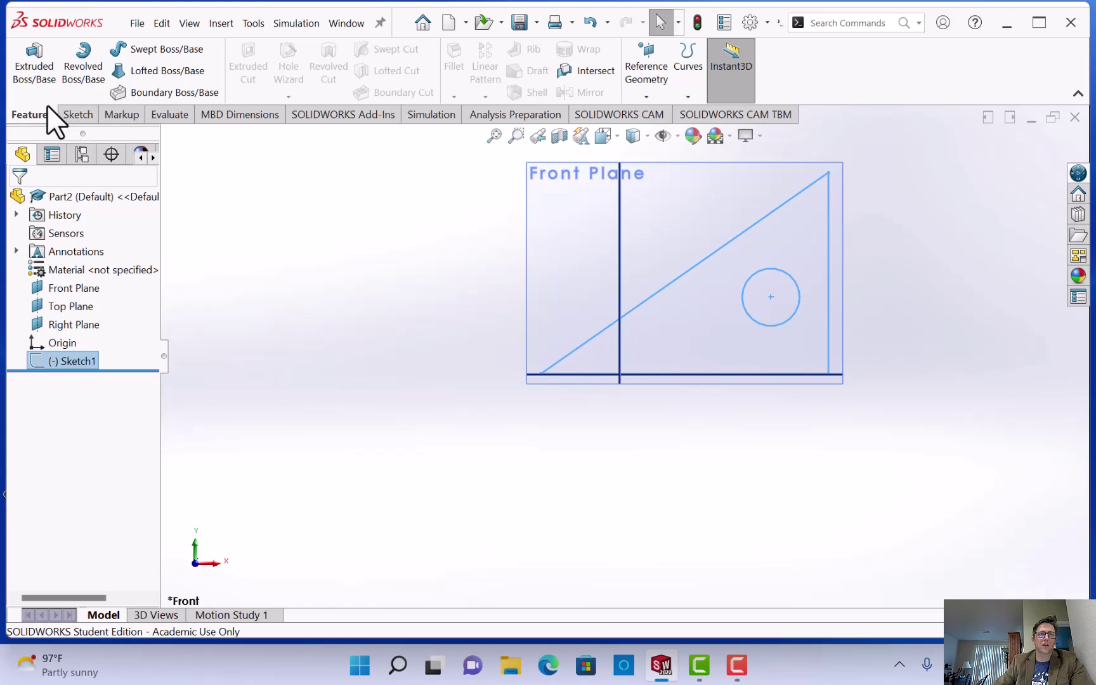
pyautogui.click(41, 81)
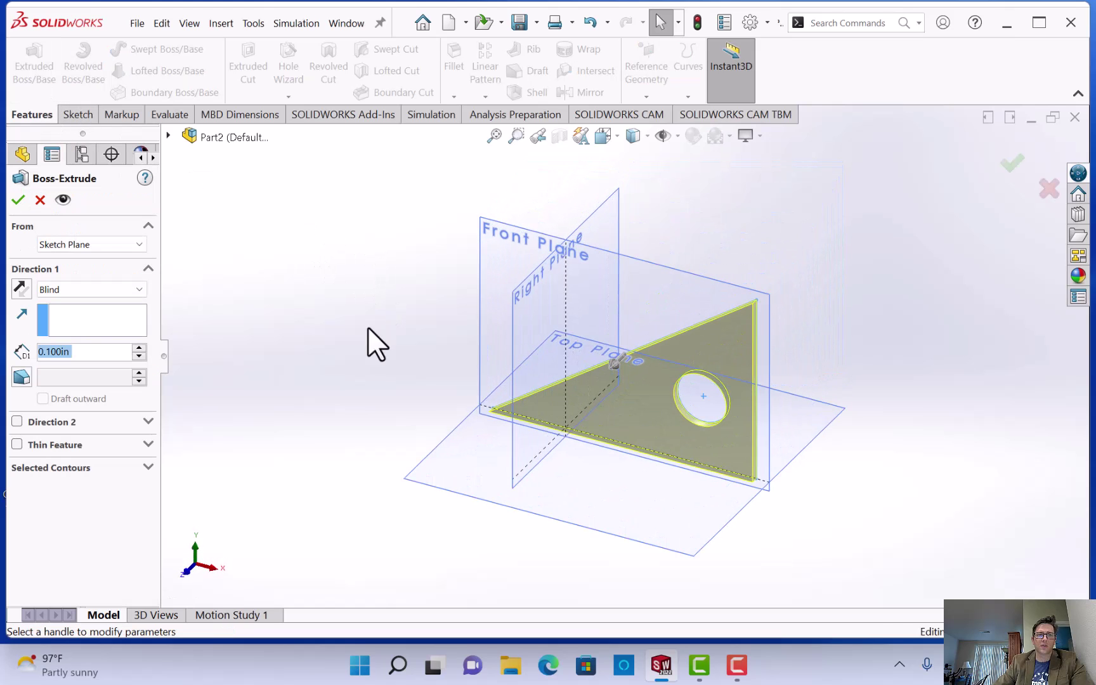
pyautogui.write('.')
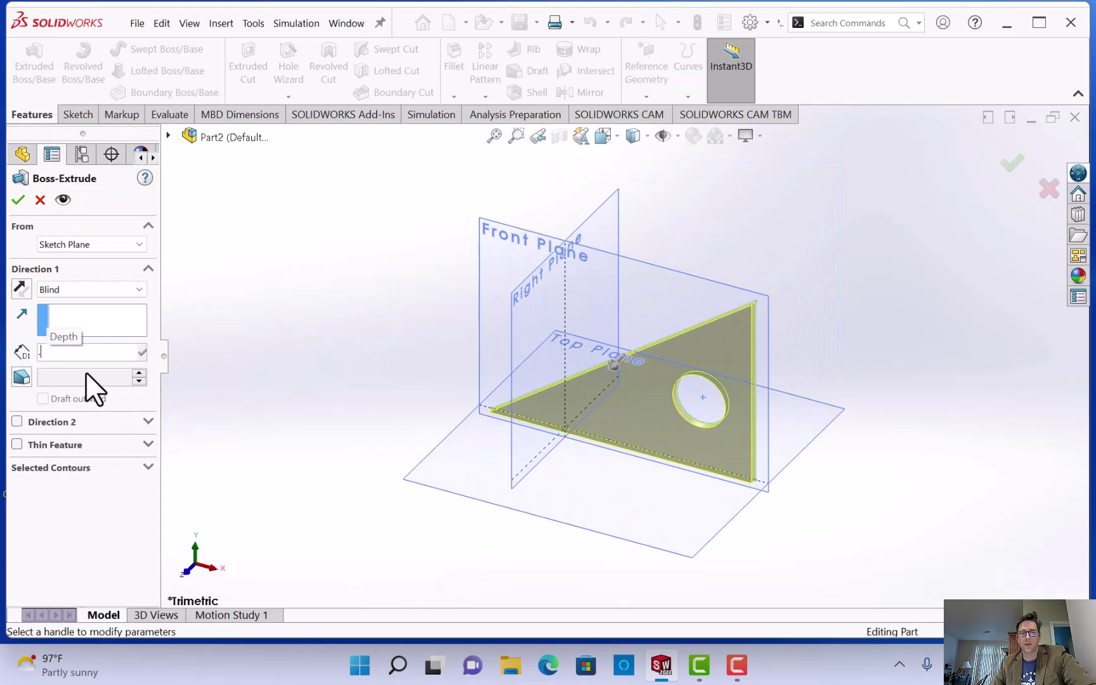
pyautogui.write('25')
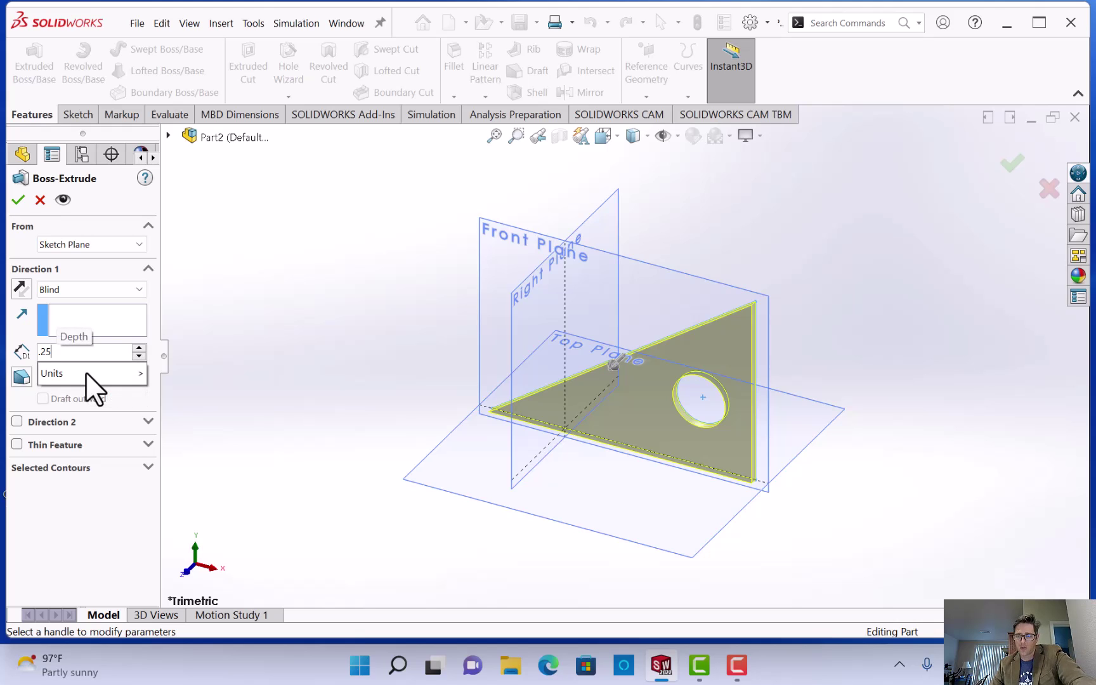
pyautogui.press('Return')
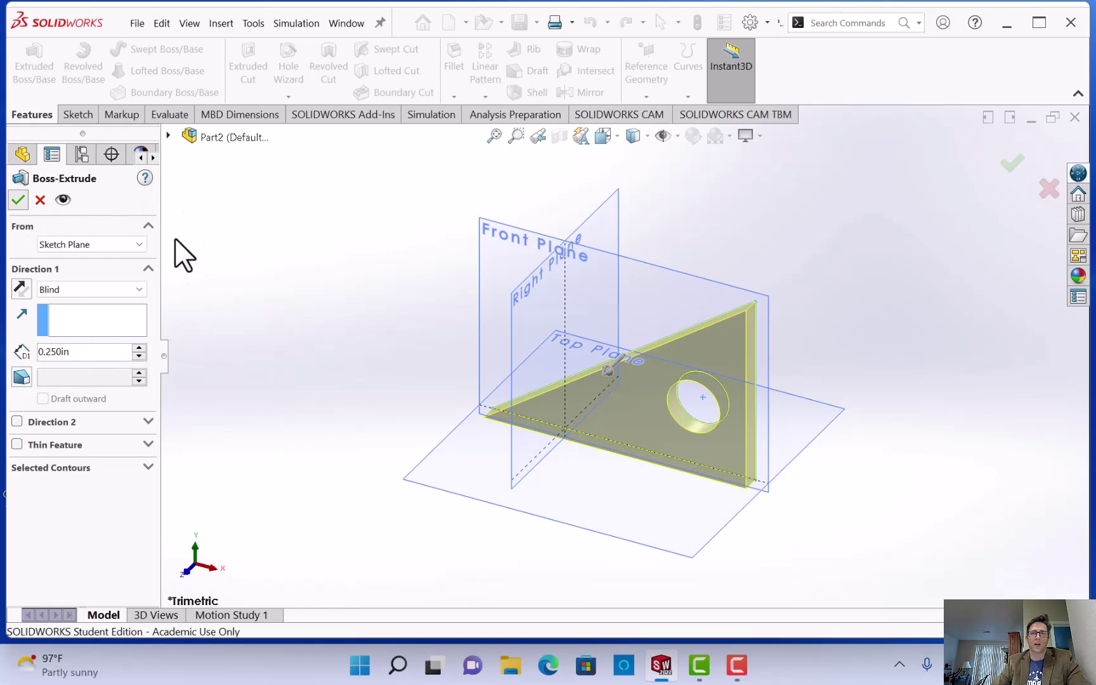
pyautogui.press('Return')
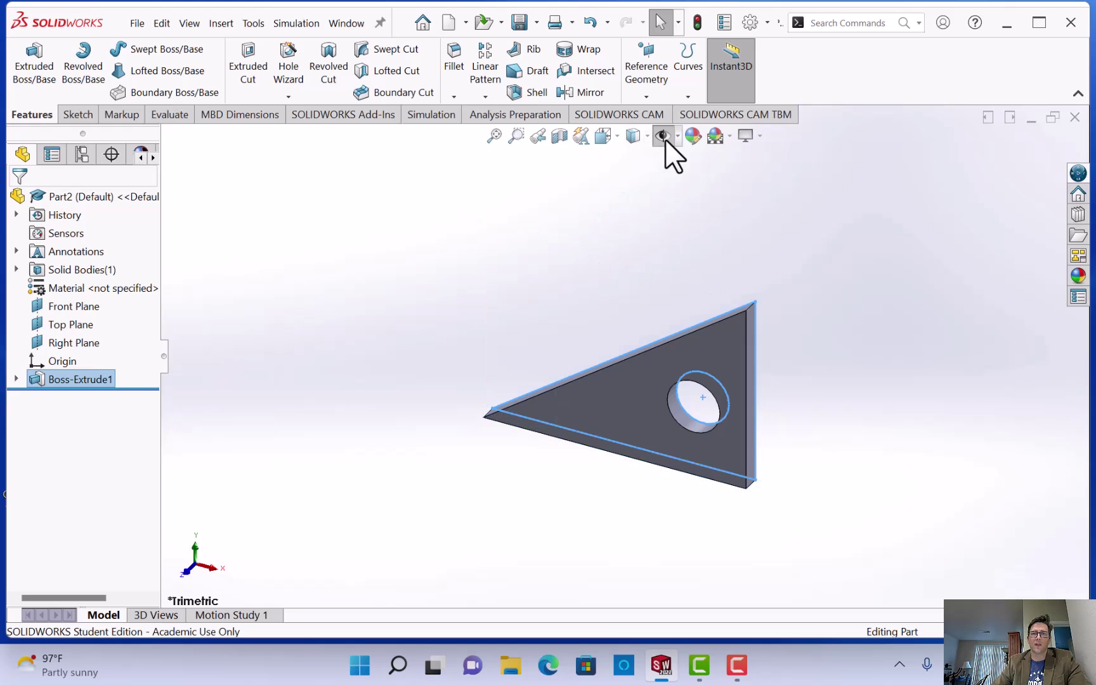
pyautogui.click(805, 363)
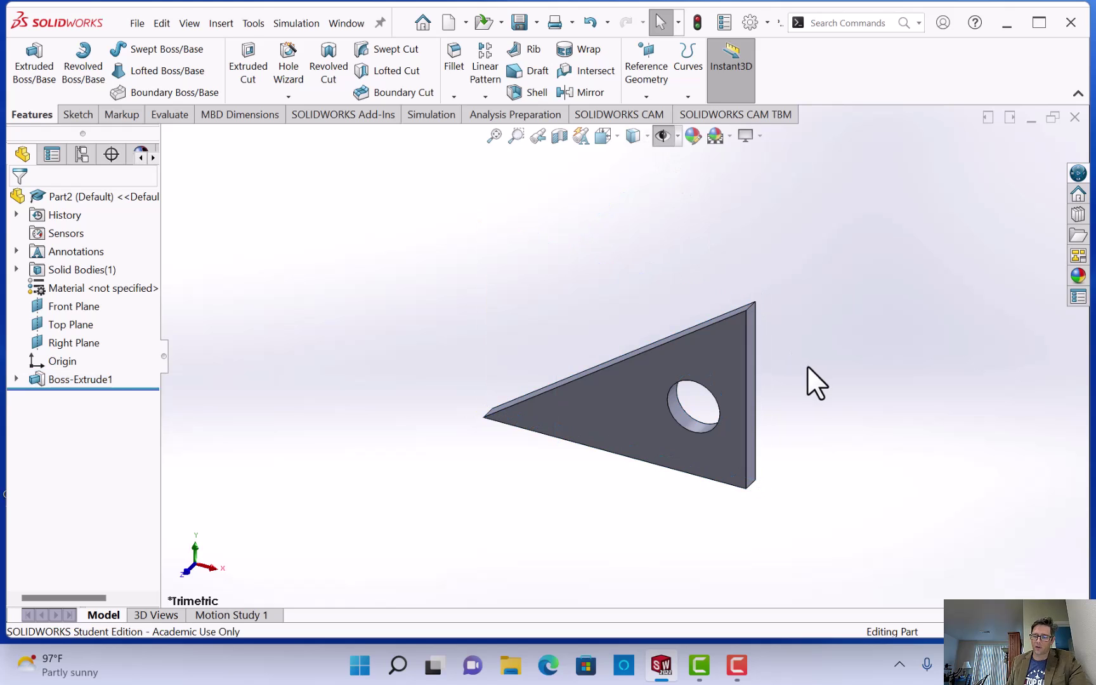